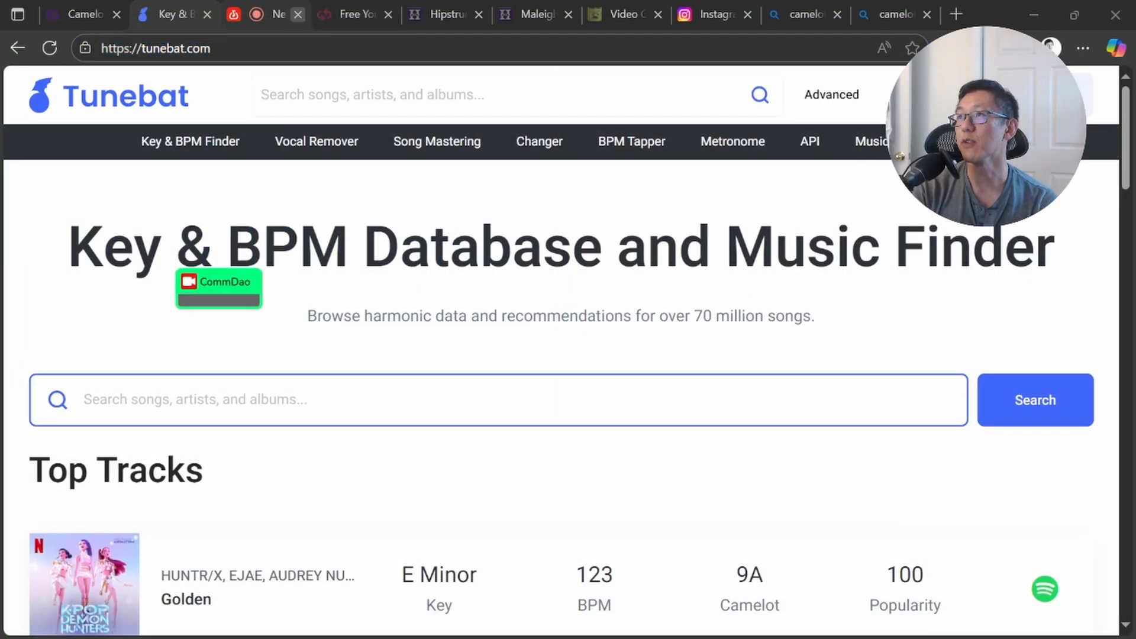
# Step: Examine the key, BPM and Camelot values of Tunebat's top tracks, and consult the Camelot wheel image
pyautogui.click(262, 13)
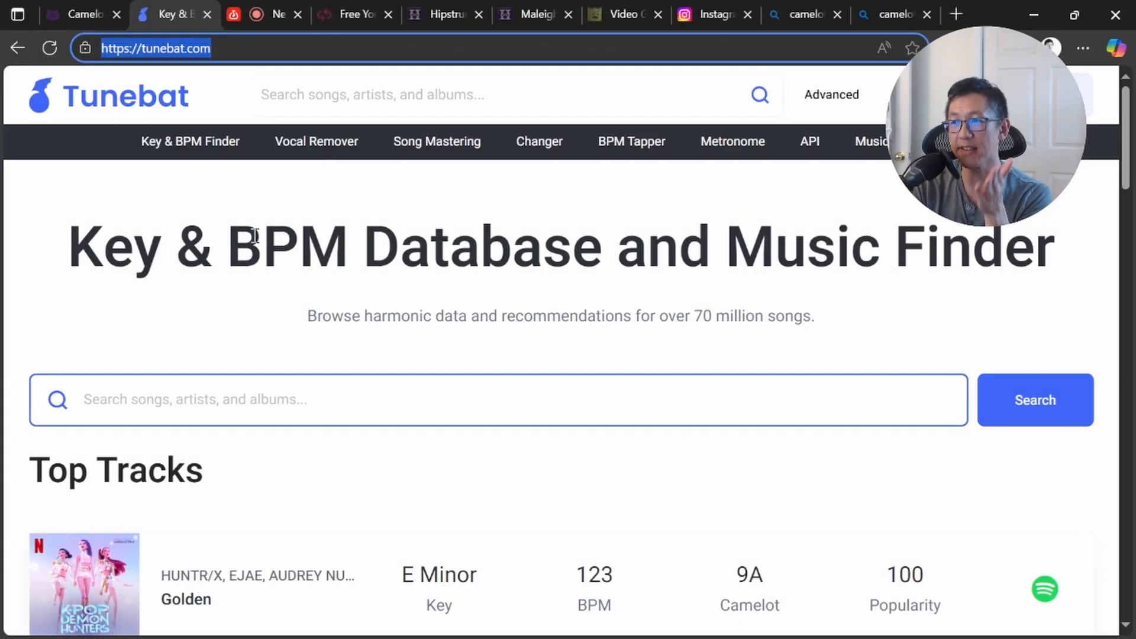
pyautogui.click(263, 216)
pyautogui.scroll(-5, 266, 211)
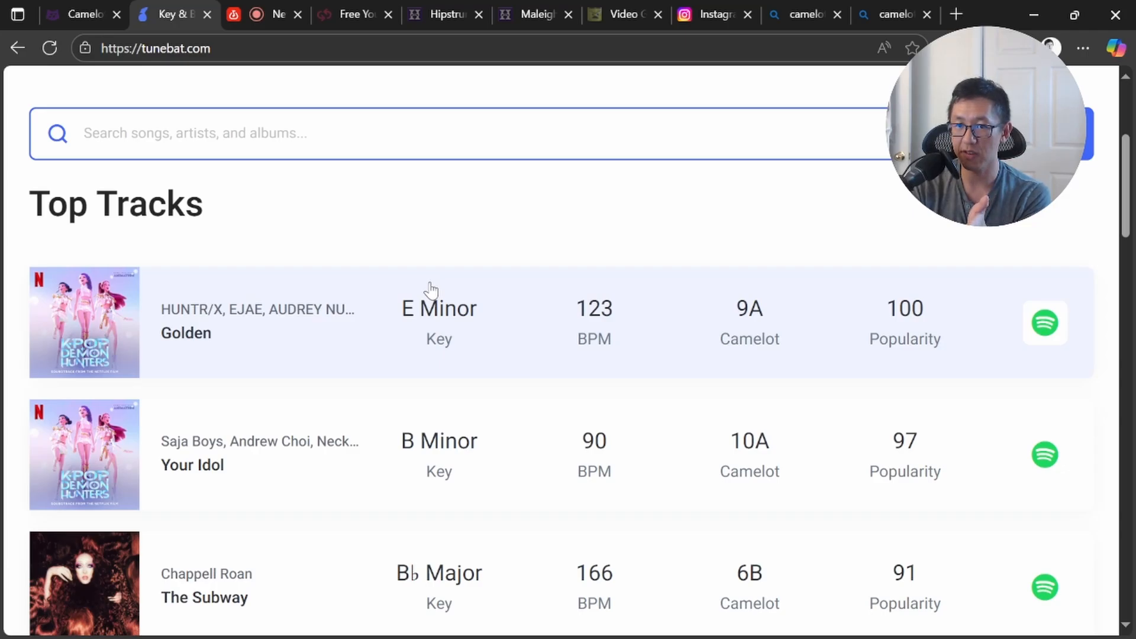
pyautogui.scroll(-2, 430, 290)
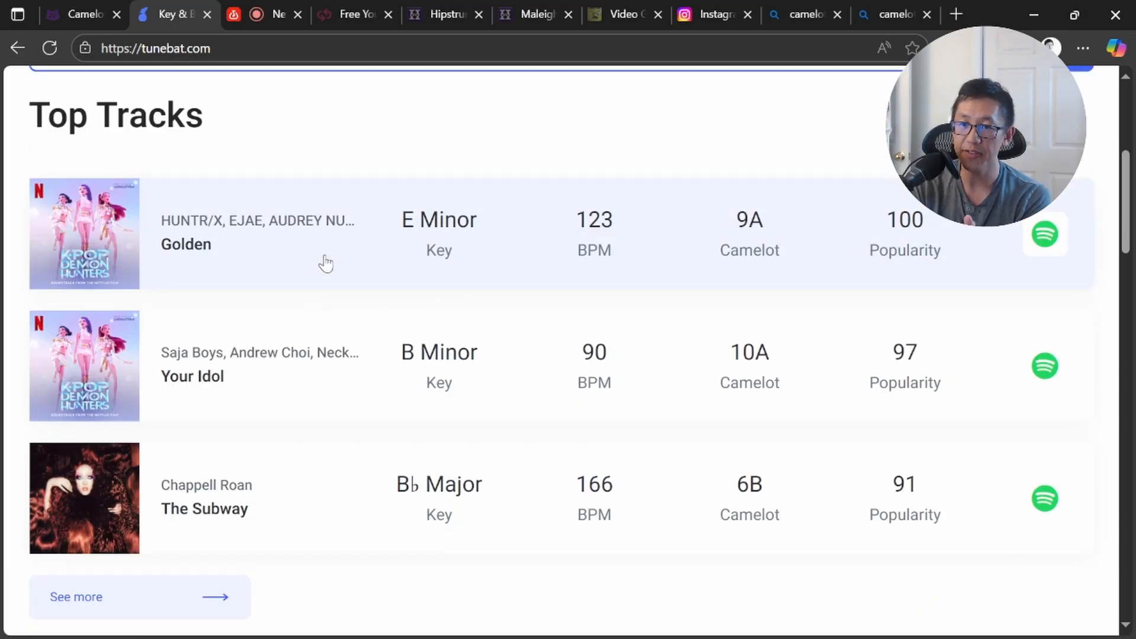
pyautogui.scroll(3, 334, 284)
pyautogui.scroll(3, 431, 300)
pyautogui.scroll(-4, 527, 308)
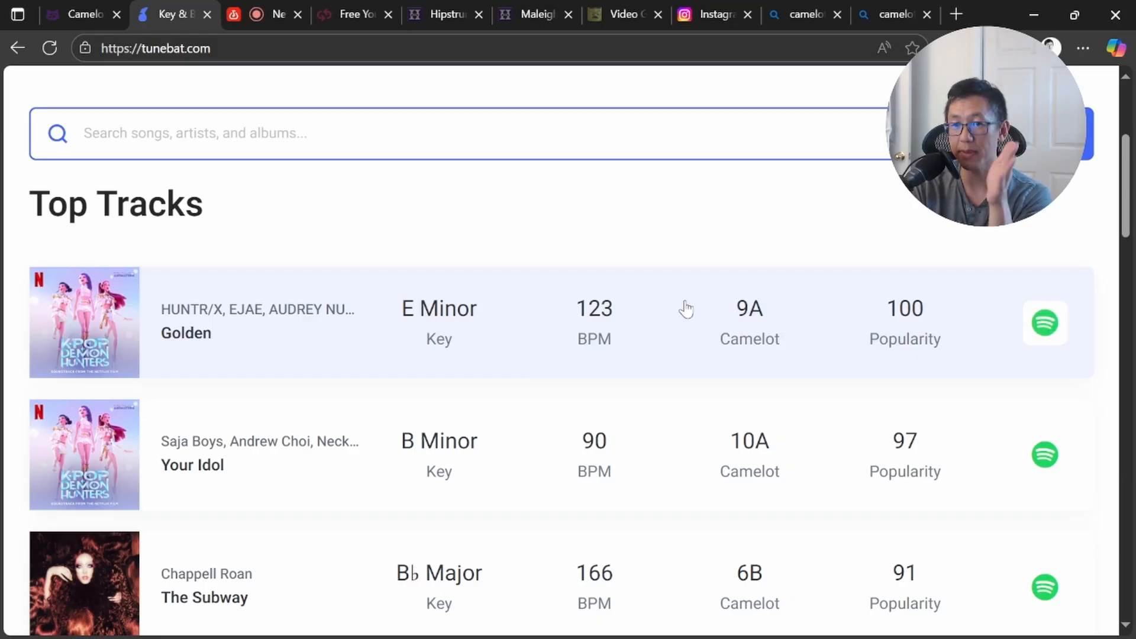
pyautogui.scroll(-1, 554, 339)
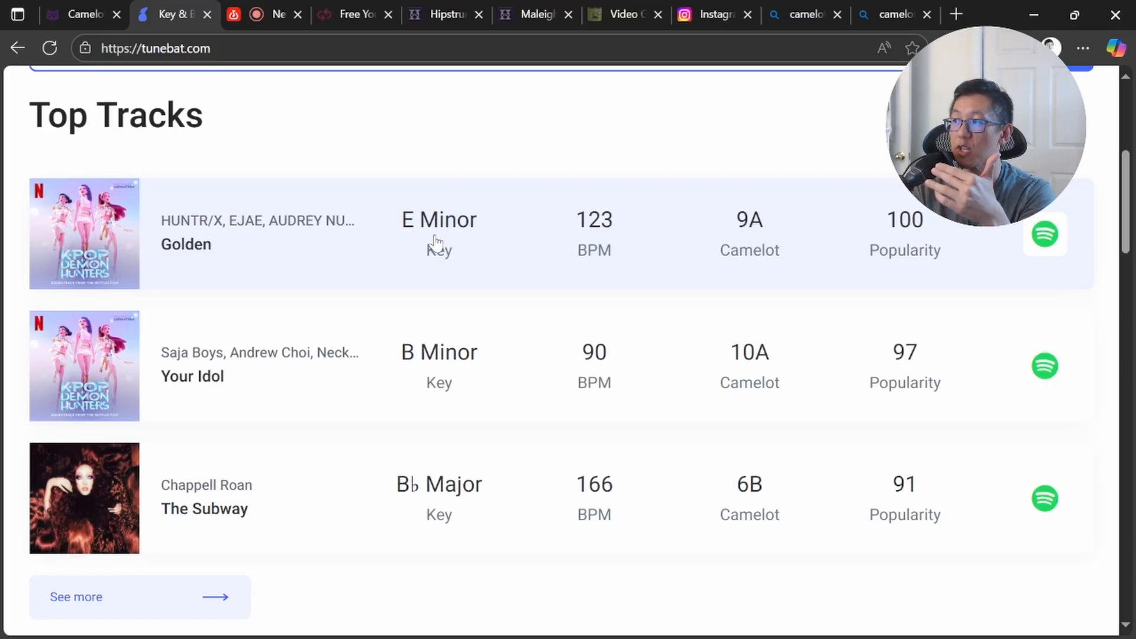
pyautogui.click(78, 14)
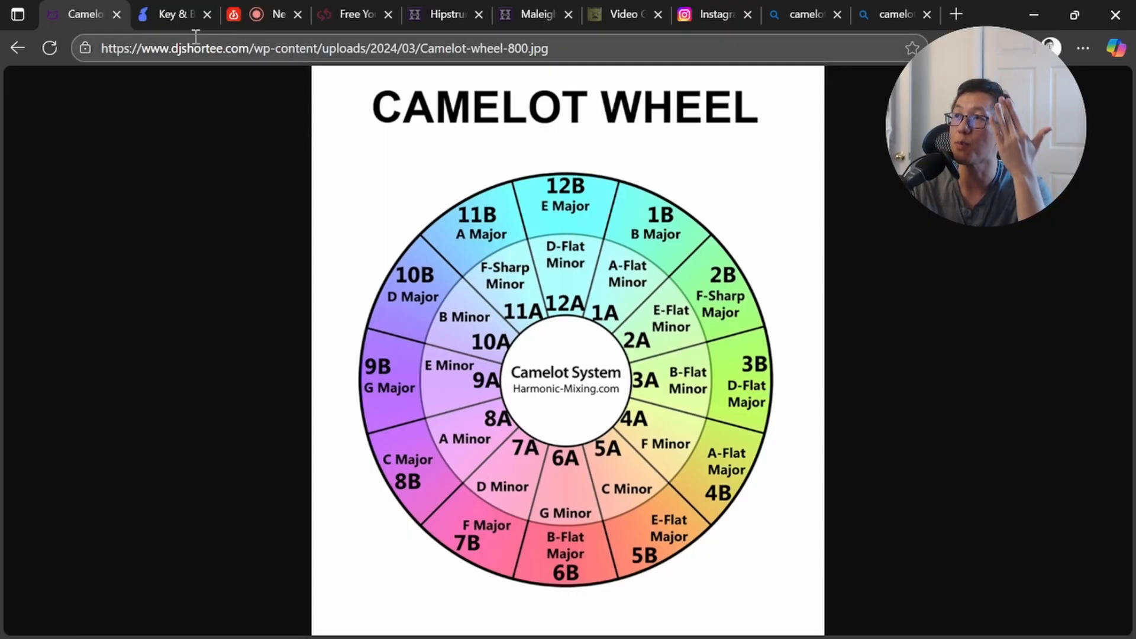
pyautogui.click(181, 14)
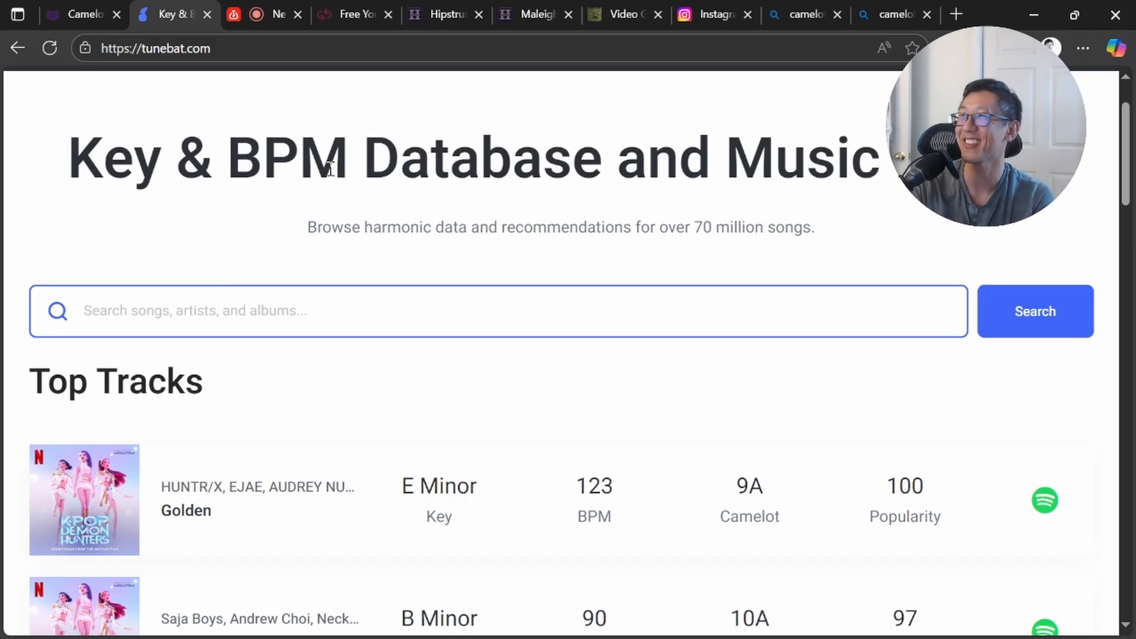
# Step: Switch to the Hipstrumentals site and look over the featured instrumentals on its home page
pyautogui.click(439, 16)
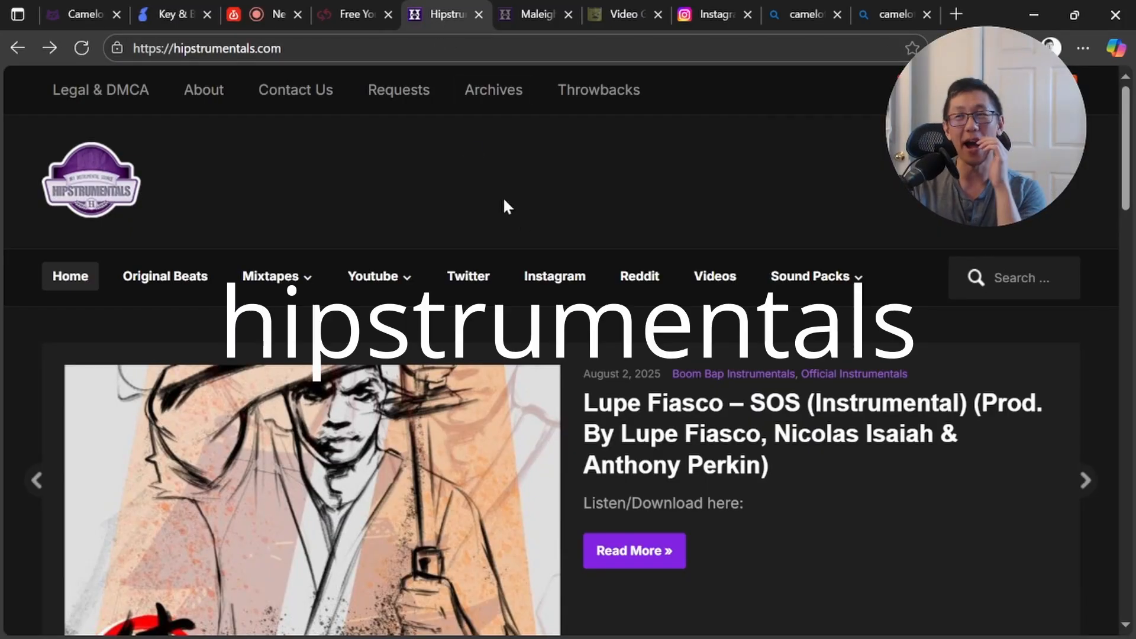
pyautogui.scroll(-4, 467, 201)
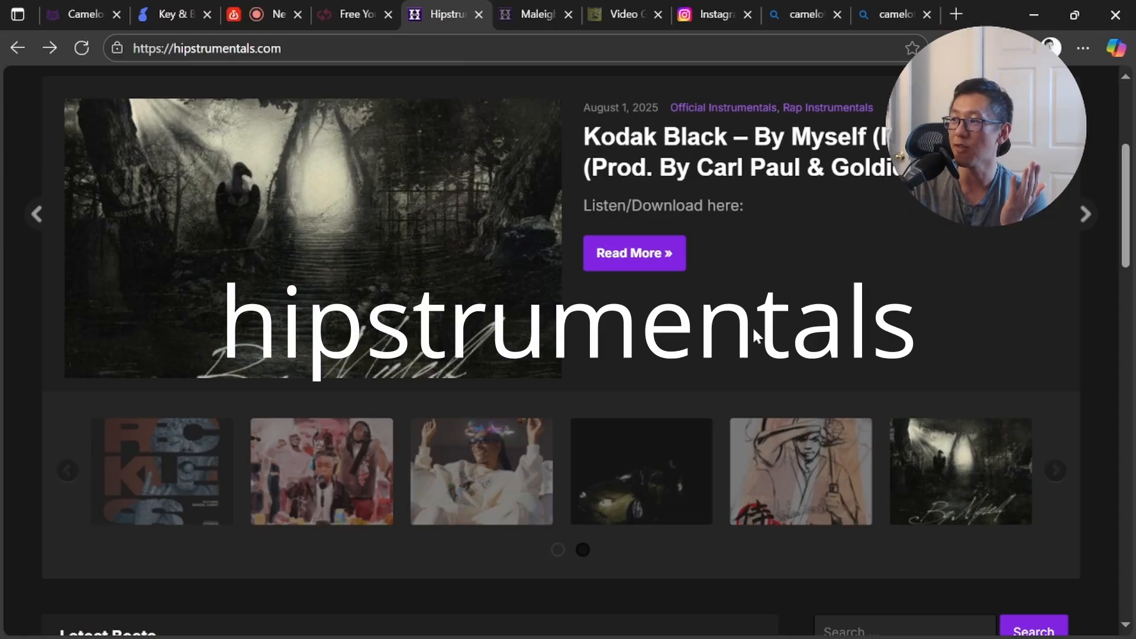
pyautogui.scroll(4, 754, 332)
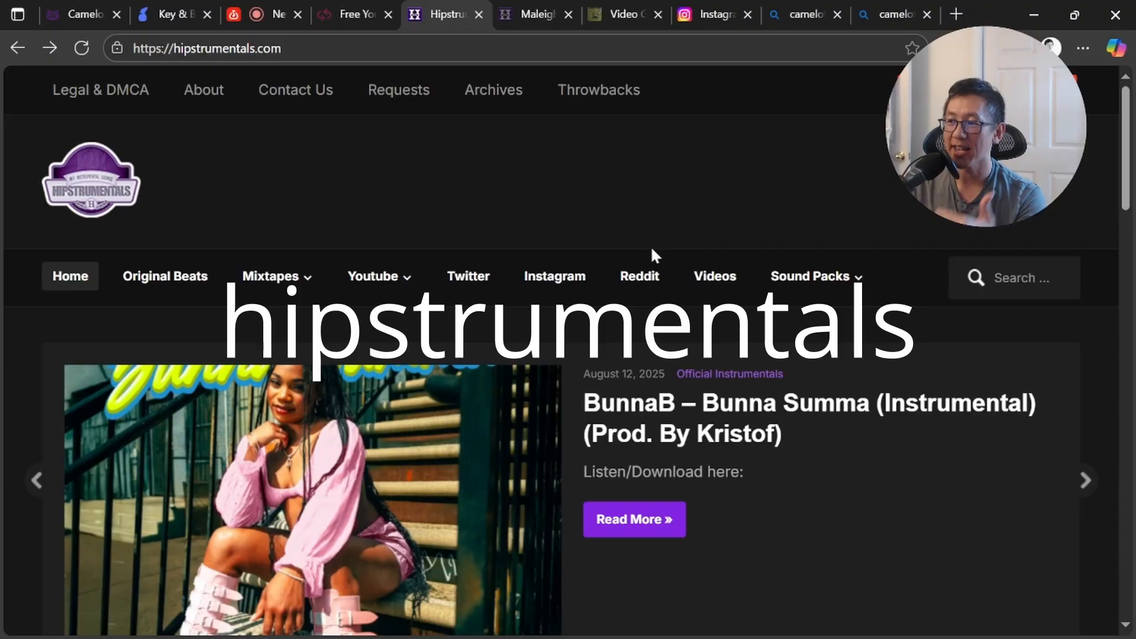
pyautogui.scroll(-4, 651, 249)
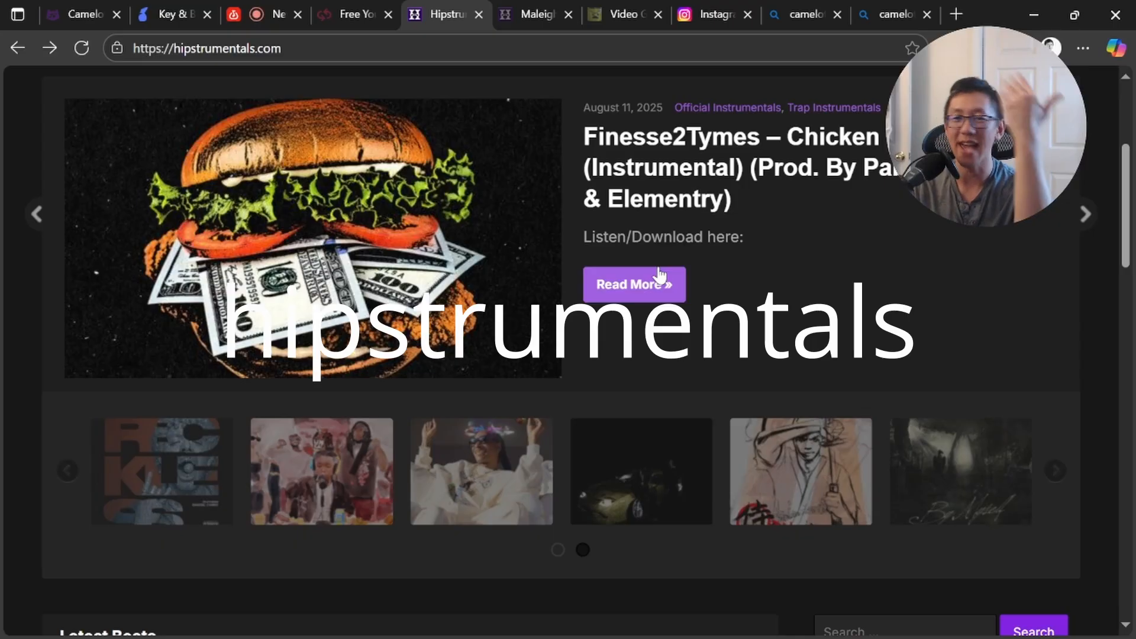
pyautogui.scroll(5, 616, 276)
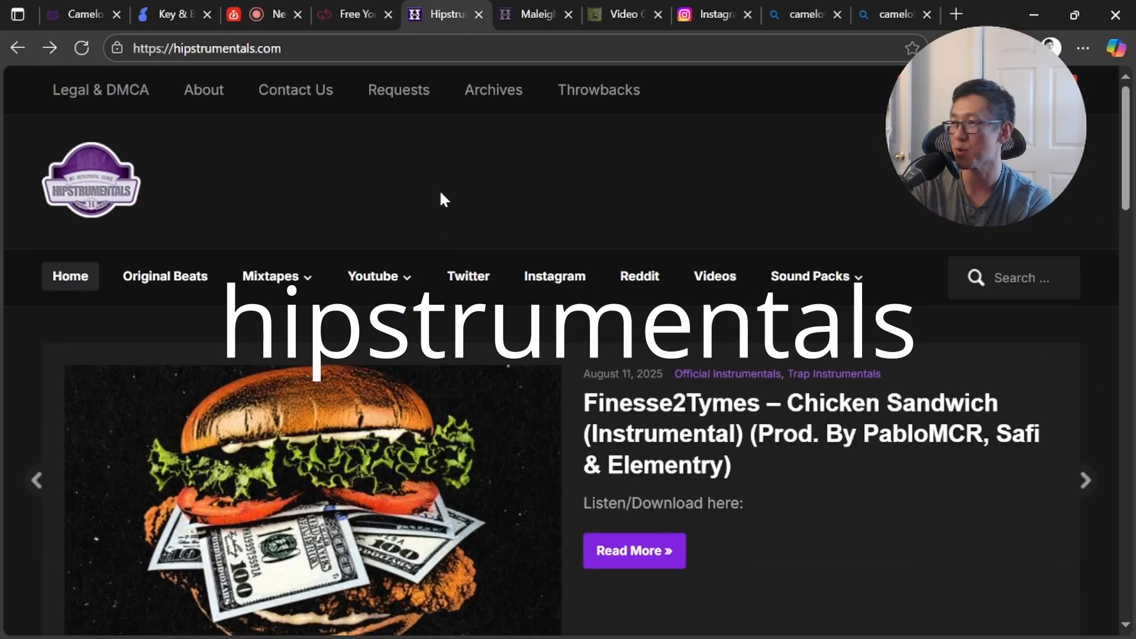
# Step: Switch to the KHInsider video game music site and view its web address and home page
pyautogui.click(610, 14)
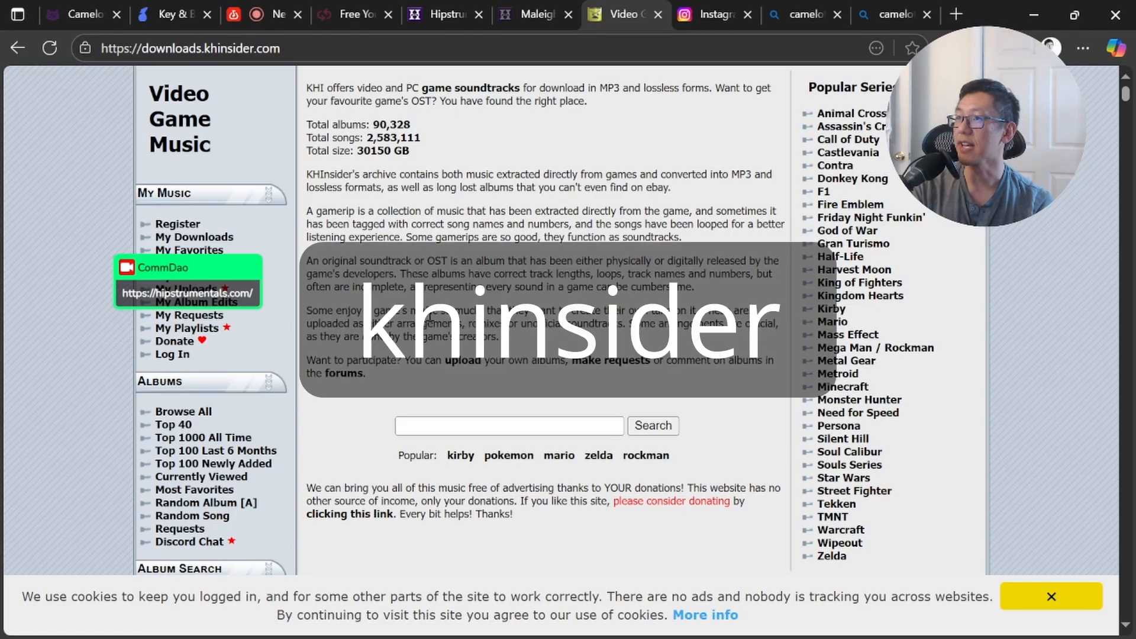
pyautogui.click(348, 48)
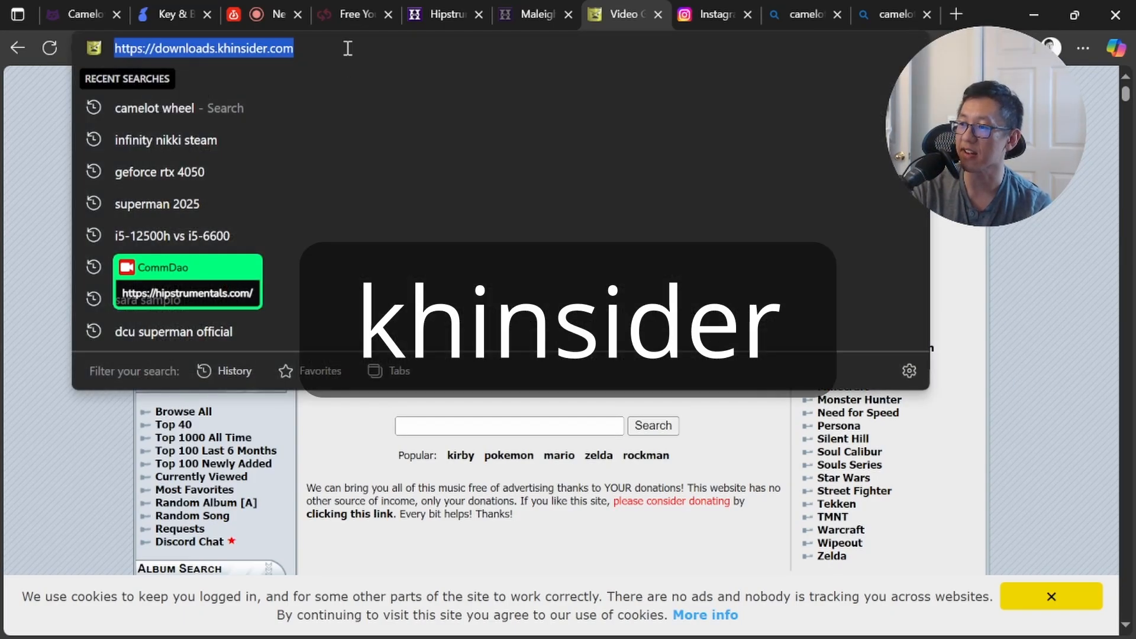
pyautogui.click(349, 442)
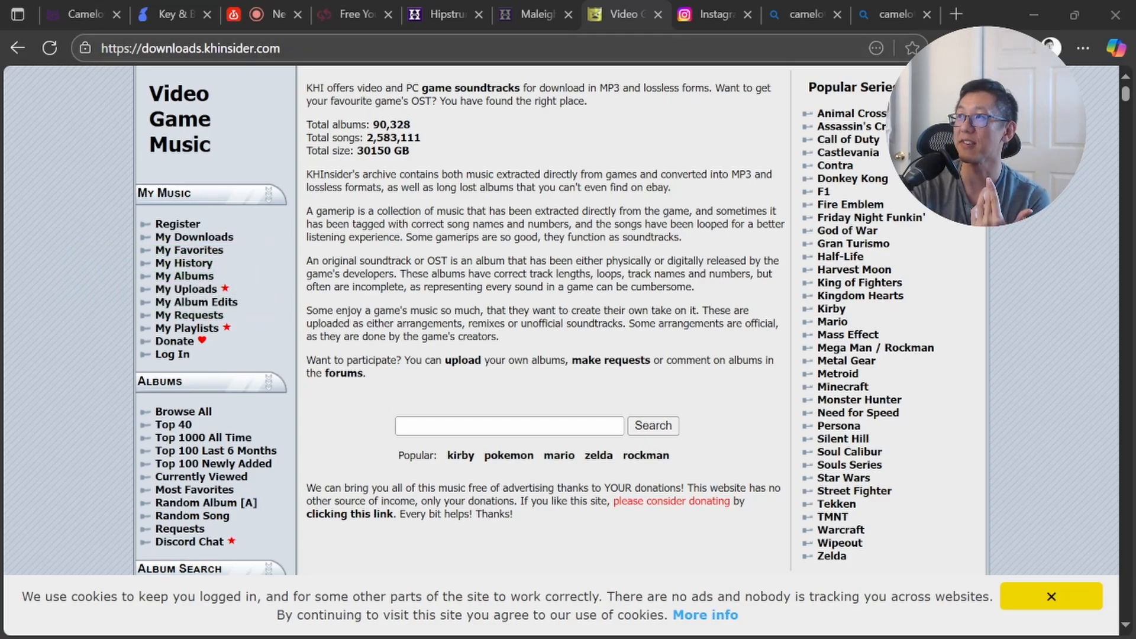
# Step: Show the getmp3 YouTube to MP3 converter page and close the two Camelot search pages
pyautogui.click(352, 16)
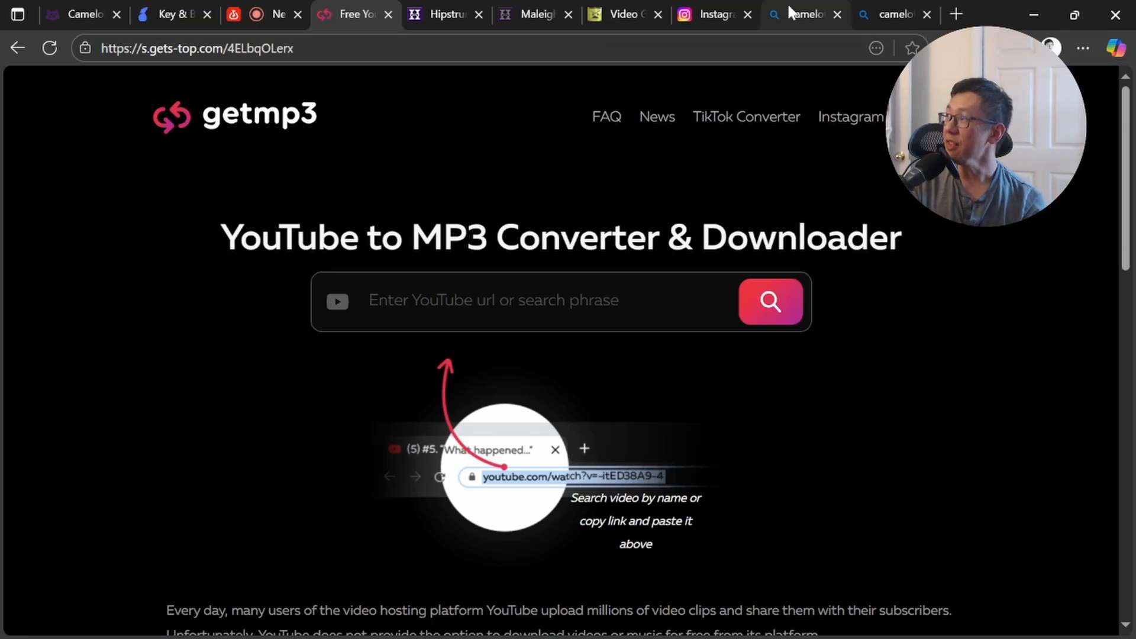
pyautogui.click(841, 15)
pyautogui.click(841, 16)
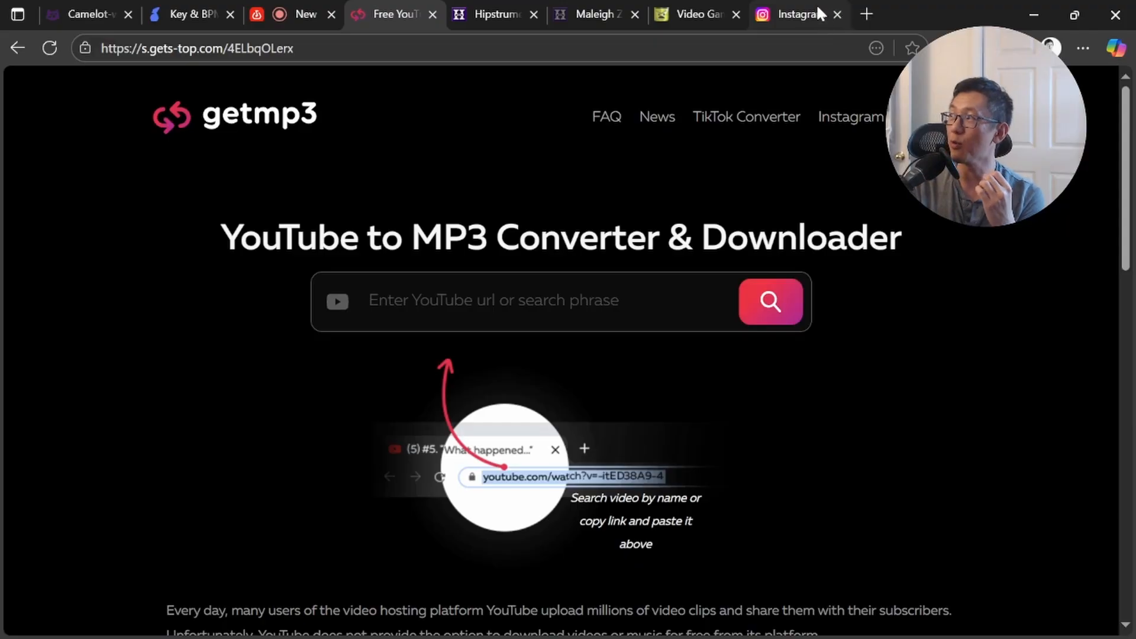
# Step: View the Instagram post with Will Smith's Pretty Girls instrumental and acapella files, and switch to the BandLab project
pyautogui.click(801, 4)
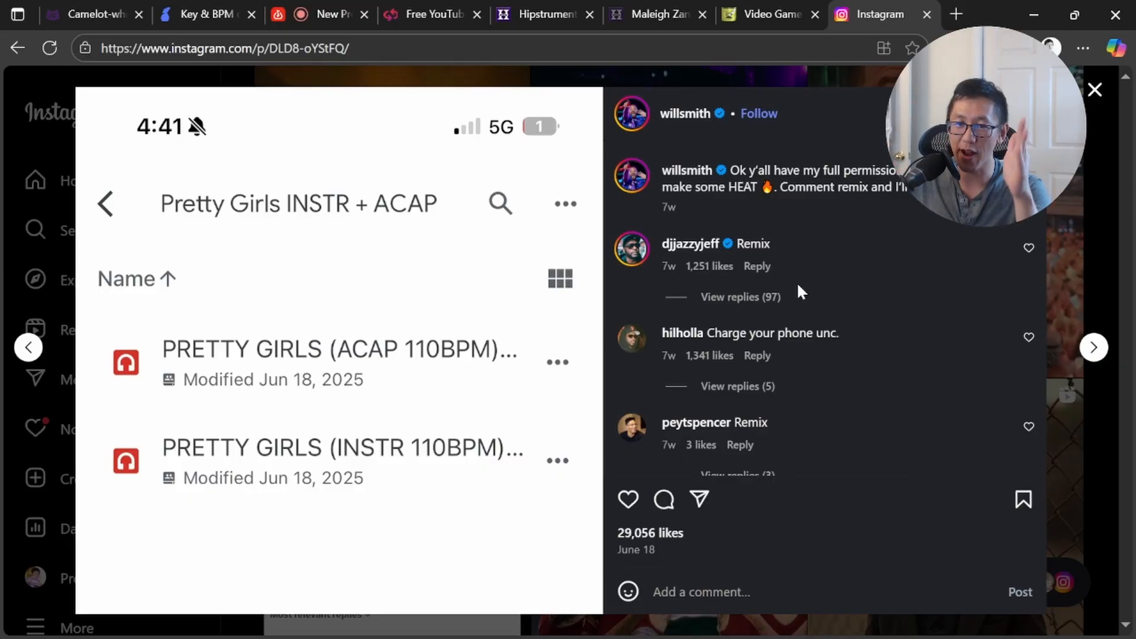
pyautogui.click(329, 16)
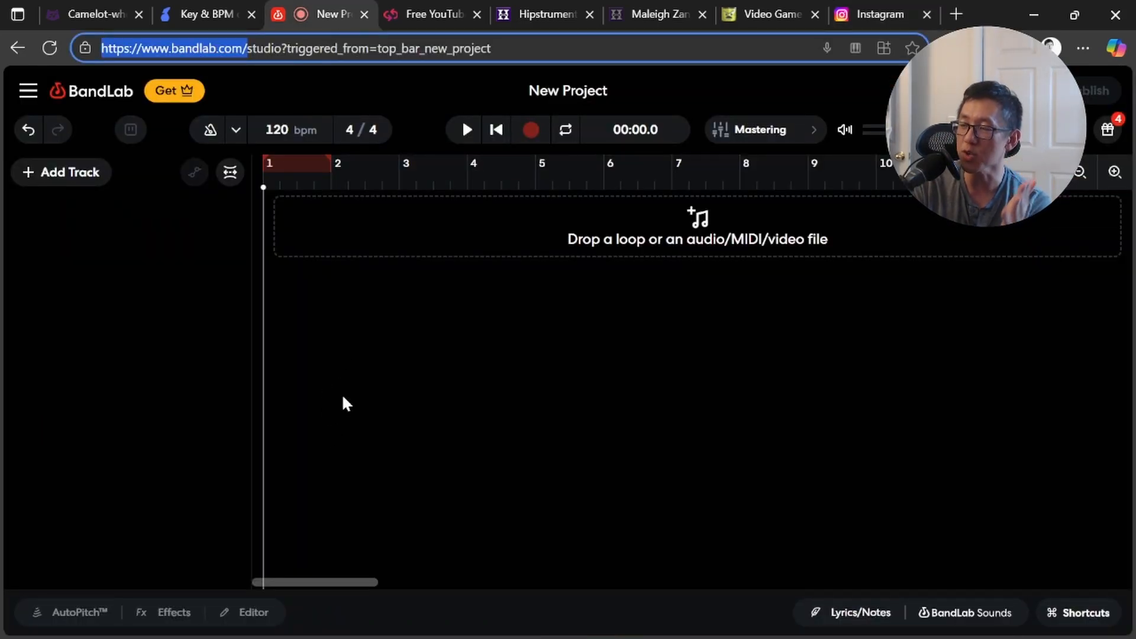
# Step: Return to Tunebat and search its song database for "will smith pretty girls"
pyautogui.click(207, 11)
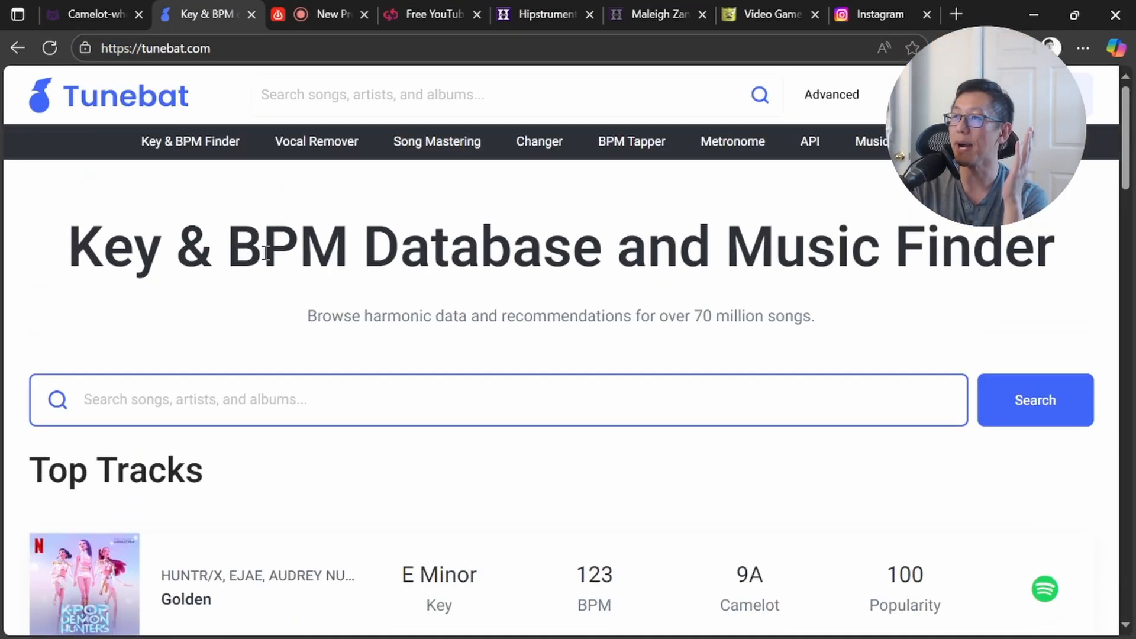
pyautogui.scroll(-8, 300, 228)
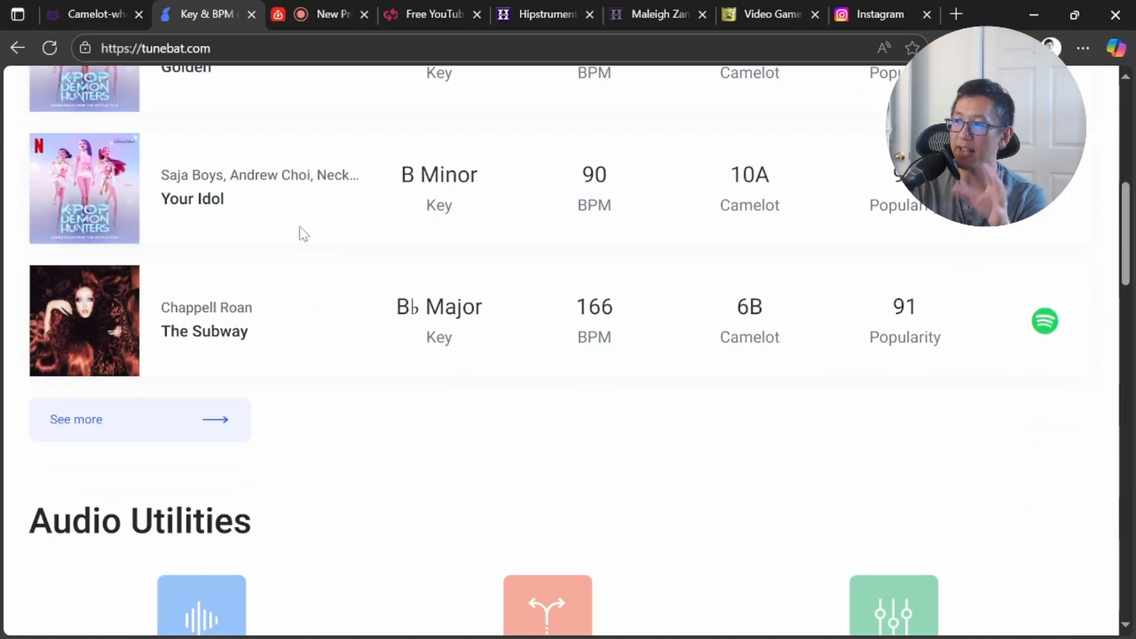
pyautogui.scroll(-5, 388, 279)
pyautogui.scroll(13, 390, 278)
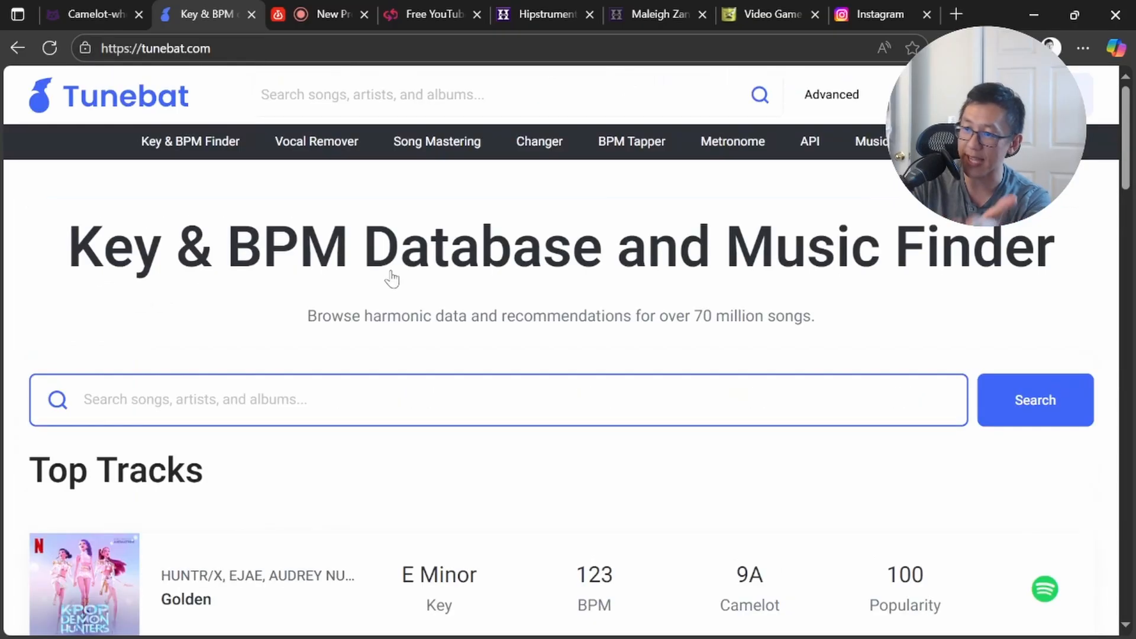
pyautogui.click(227, 399)
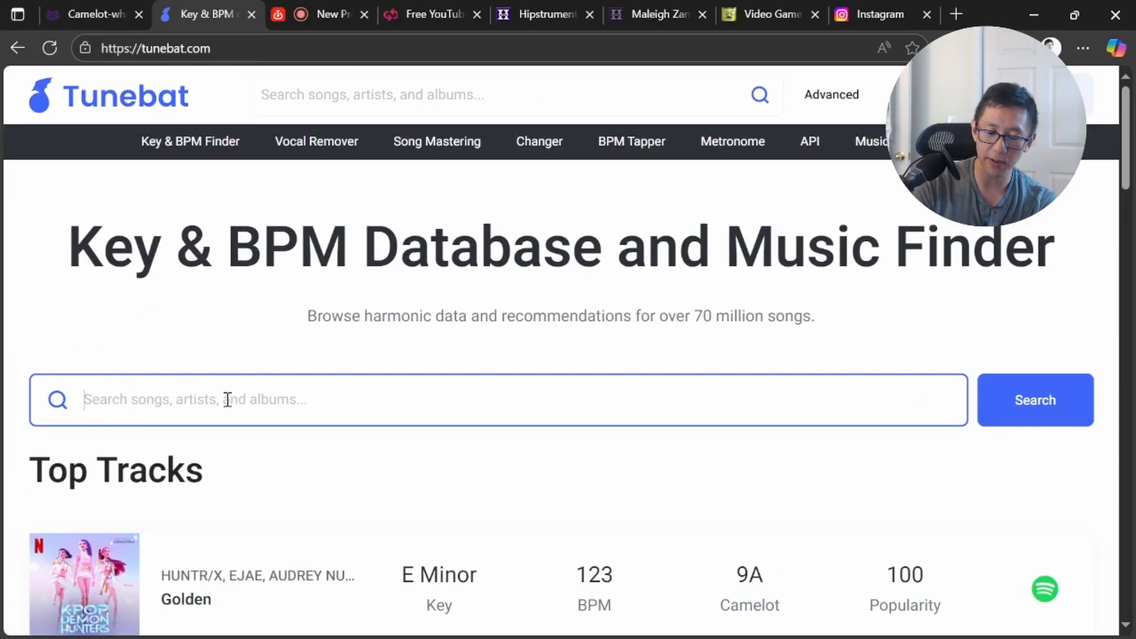
pyautogui.write('will smith prett')
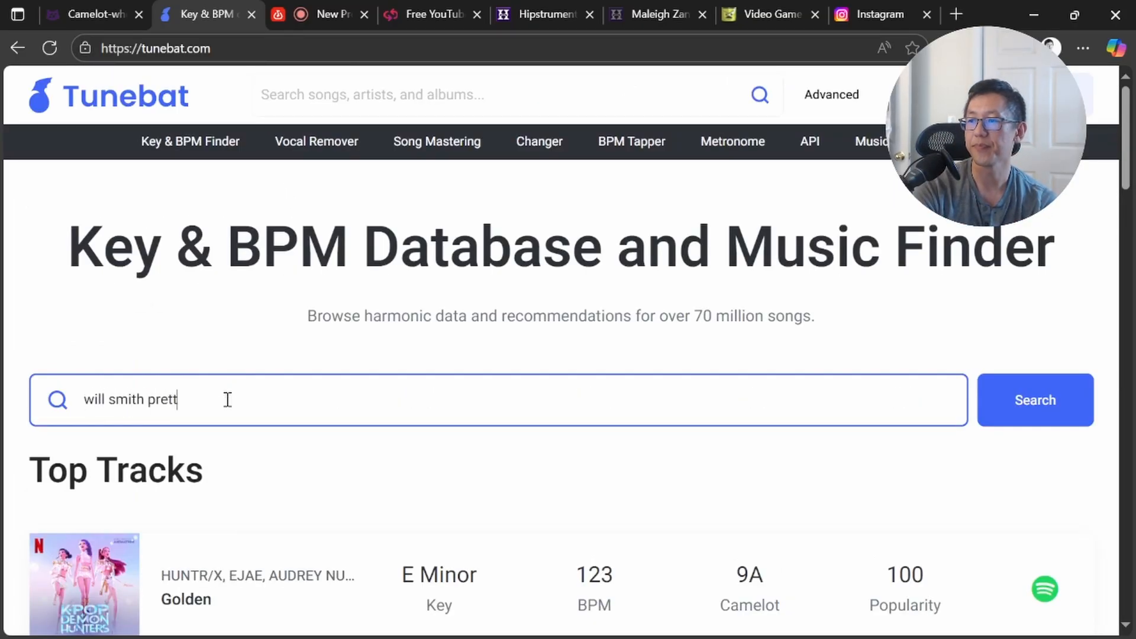
pyautogui.write('y girls')
pyautogui.press('Return')
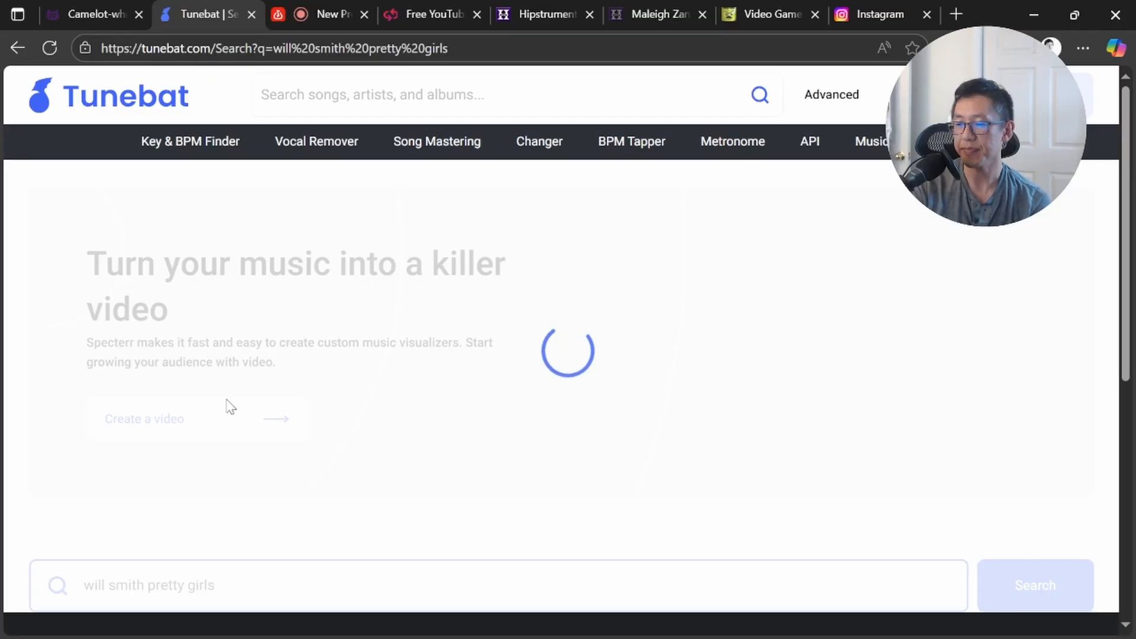
# Step: Check the key, BPM and Camelot values of Pretty Girls (feat. OBanga) in the search results
pyautogui.scroll(-5, 464, 322)
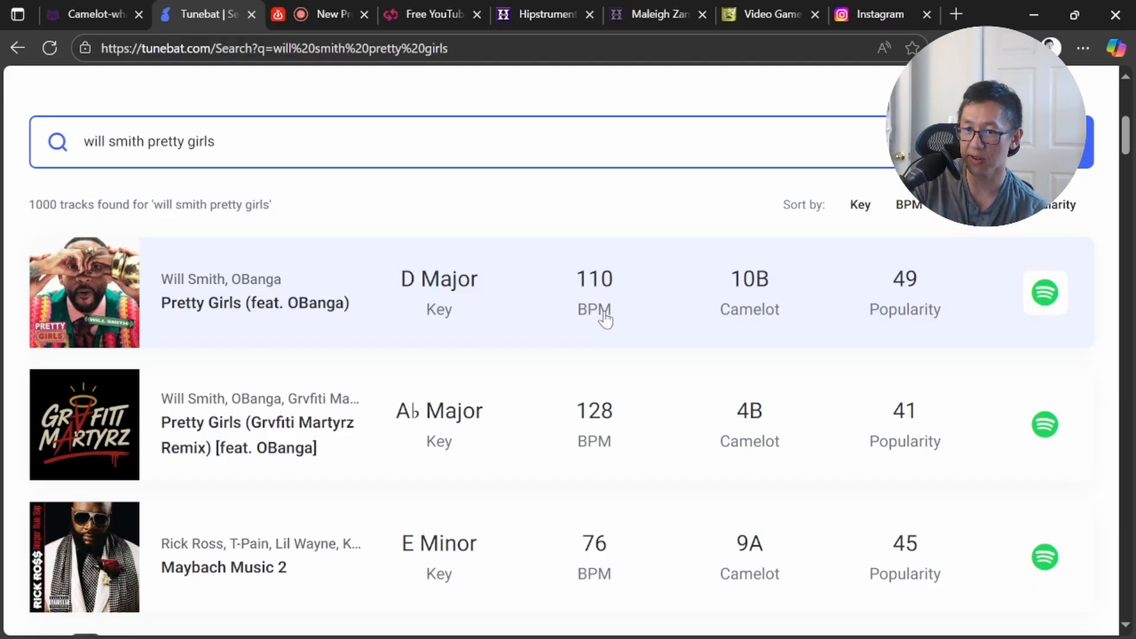
pyautogui.scroll(6, 395, 198)
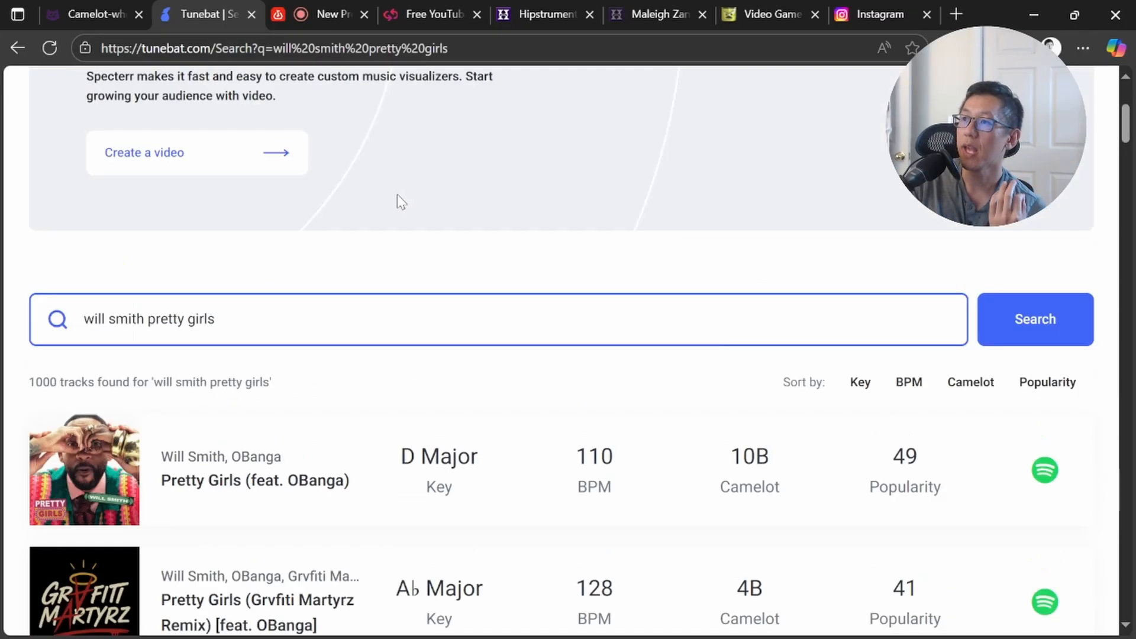
pyautogui.scroll(2, 370, 165)
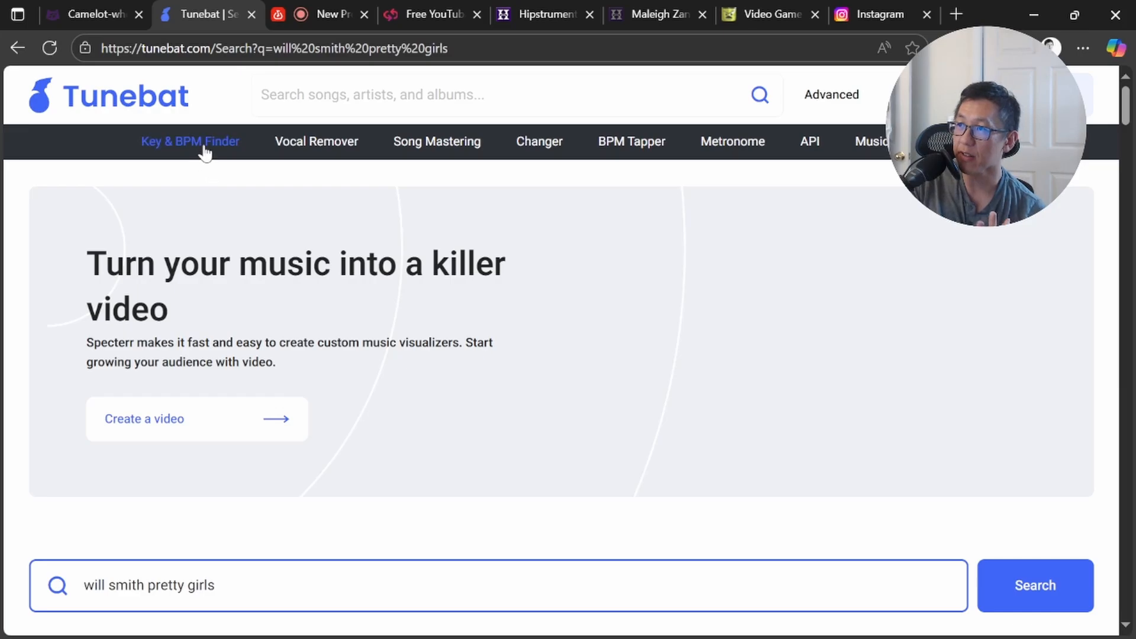
pyautogui.scroll(-5, 452, 241)
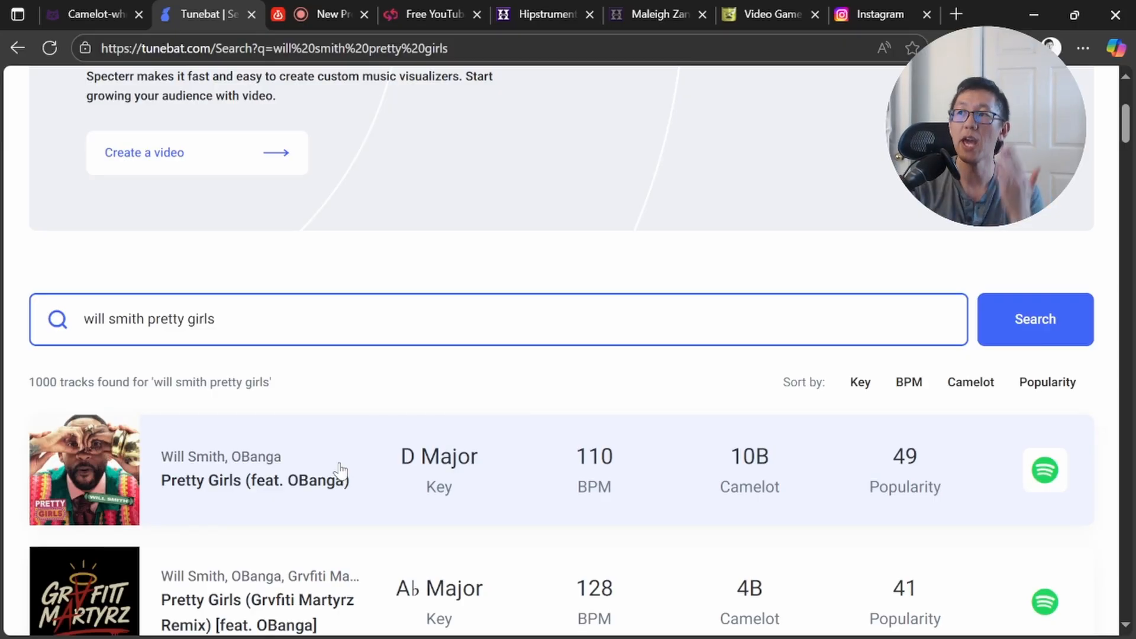
pyautogui.scroll(5, 278, 485)
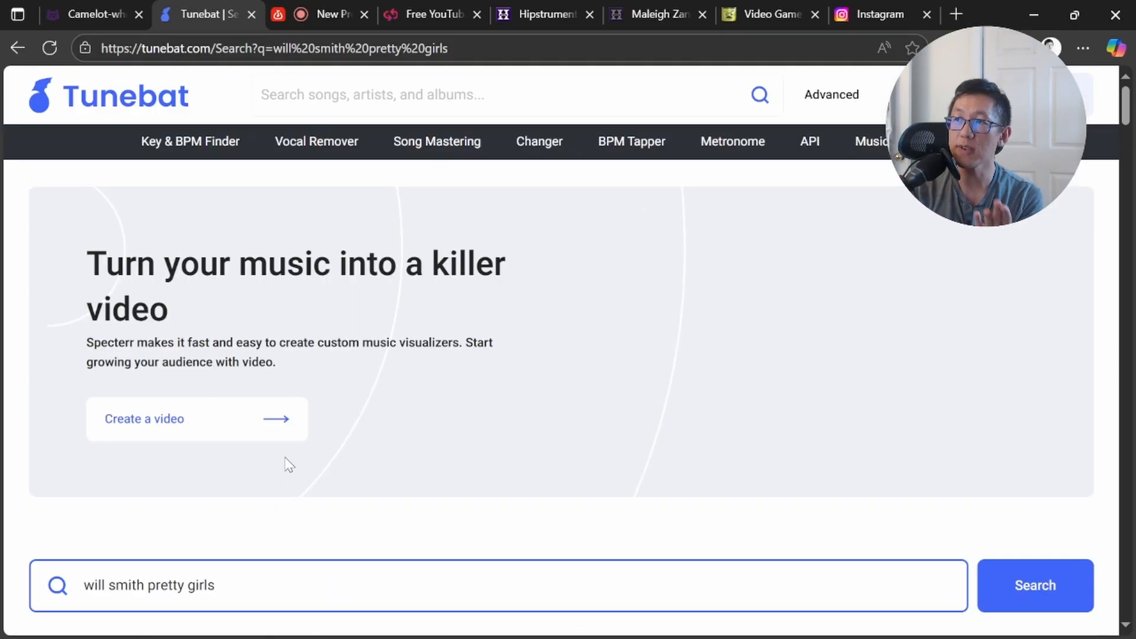
# Step: Analyze PRETTY GIRLS (ACAP 110BPM) M3 061825.wav in Tunebat's Key & BPM Finder and check its BPM
pyautogui.click(226, 142)
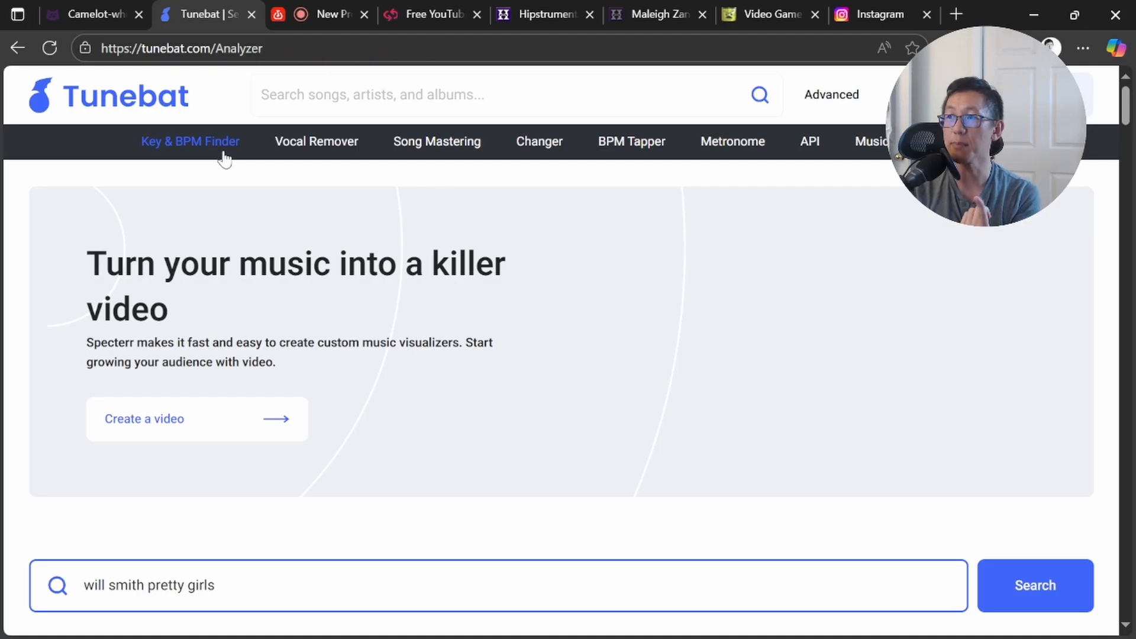
pyautogui.scroll(-5, 271, 254)
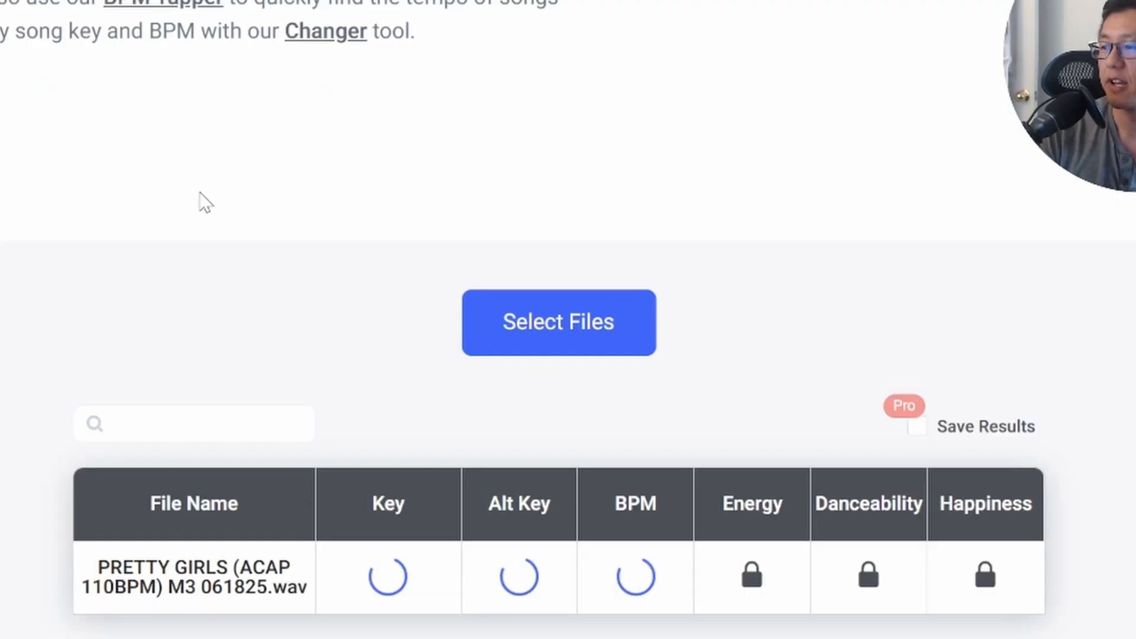
pyautogui.scroll(-2, 217, 229)
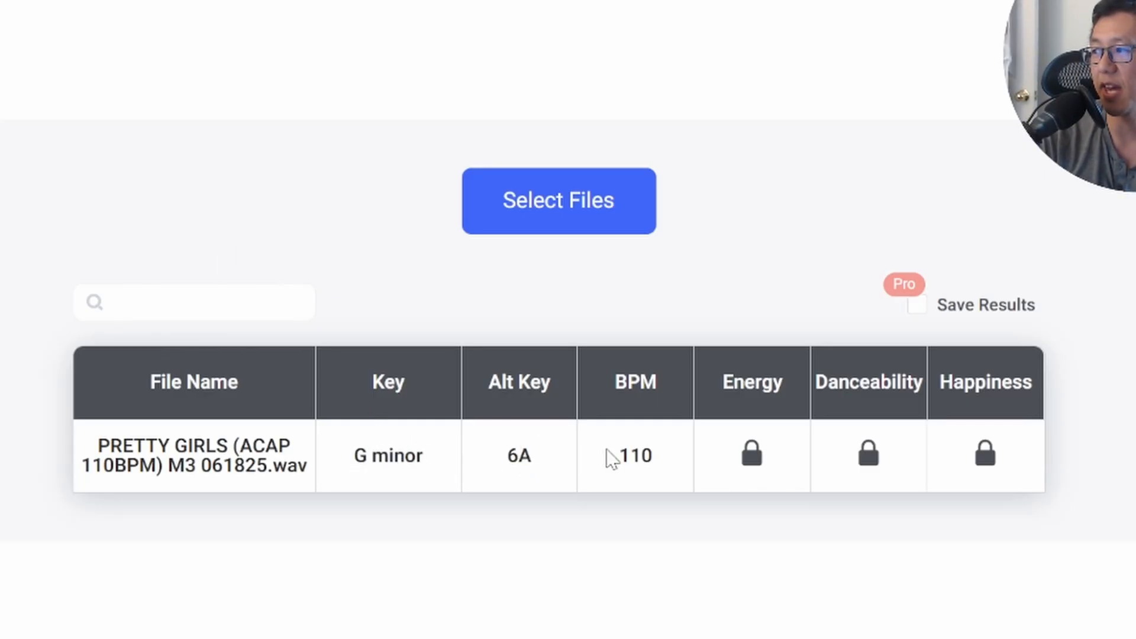
pyautogui.moveTo(609, 457); pyautogui.dragTo(671, 442)
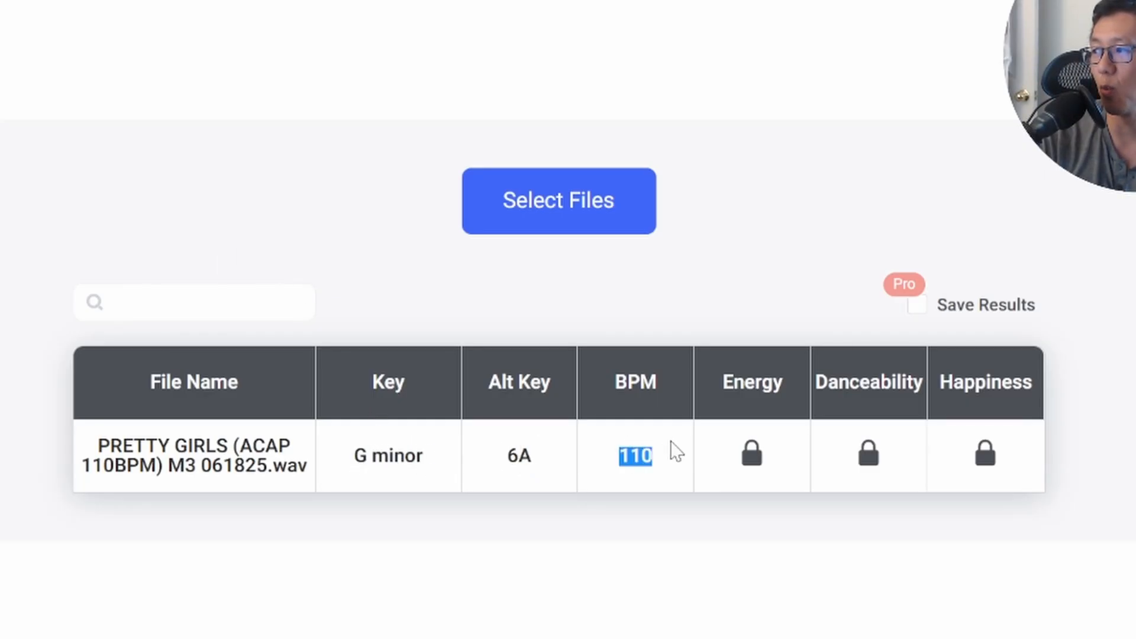
# Step: Add the Icefield White Knight II track file to the analyzer to find its key and BPM
pyautogui.click(346, 127)
pyautogui.click(540, 218)
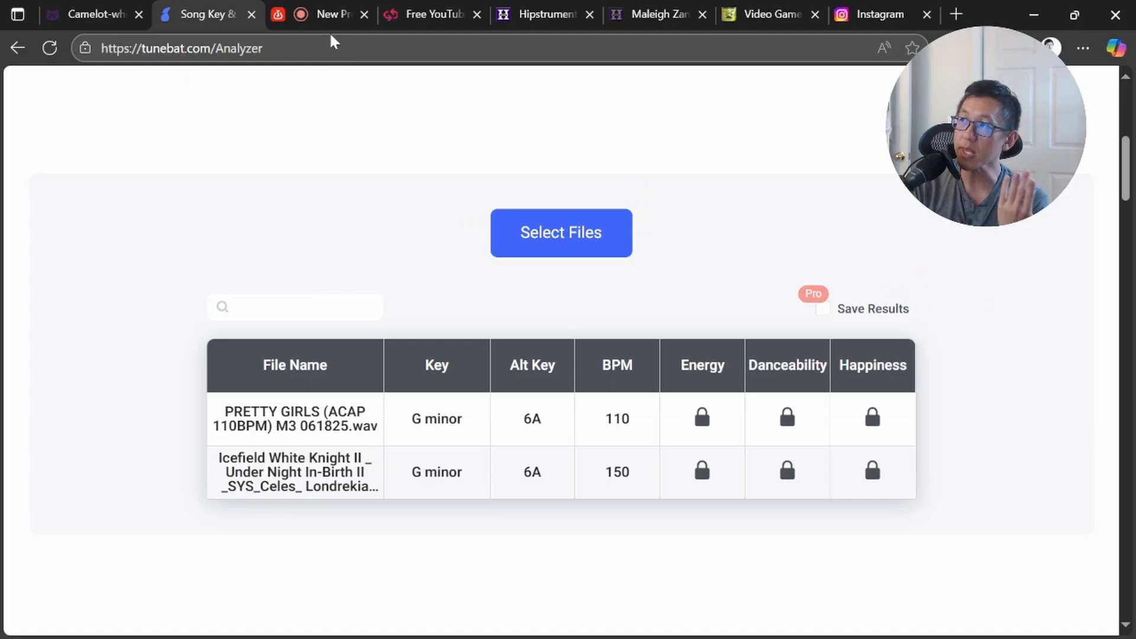
# Step: Switch to the new BandLab project and set its tempo to 150 bpm, matching the Icefield White Knight II track
pyautogui.click(312, 13)
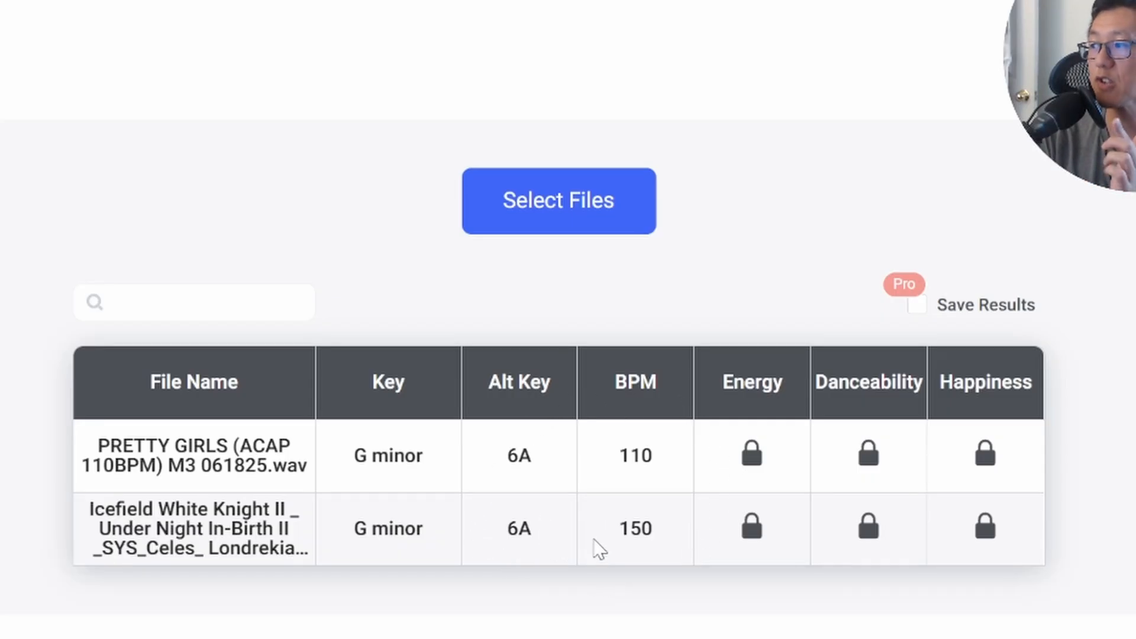
pyautogui.moveTo(612, 537); pyautogui.dragTo(667, 536)
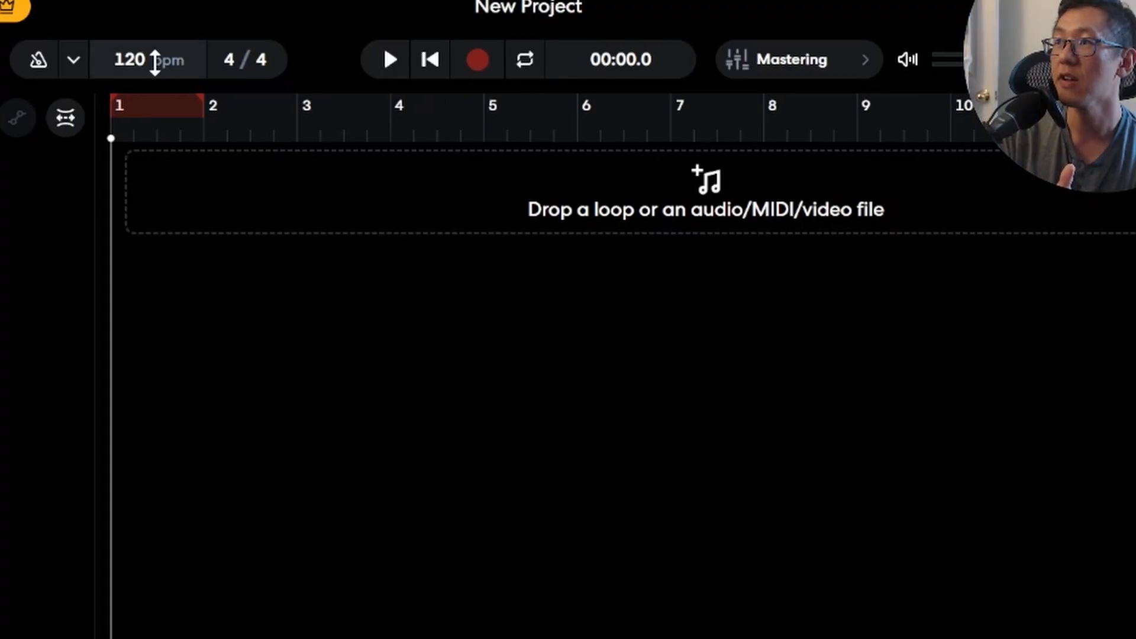
pyautogui.doubleClick(148, 60)
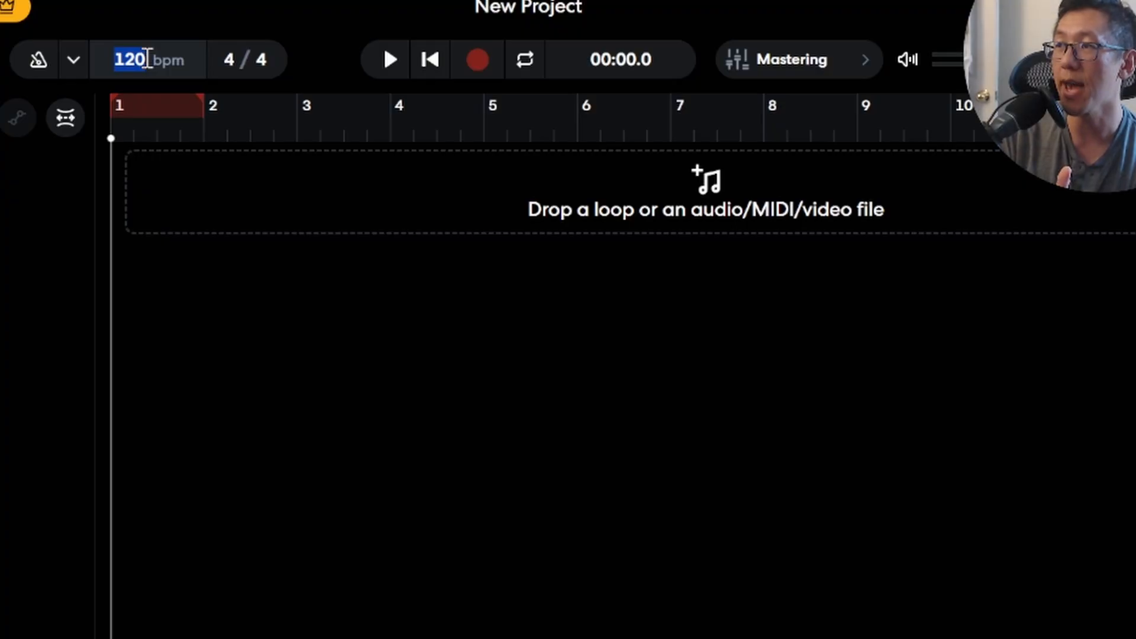
pyautogui.write('150')
pyautogui.press('Return')
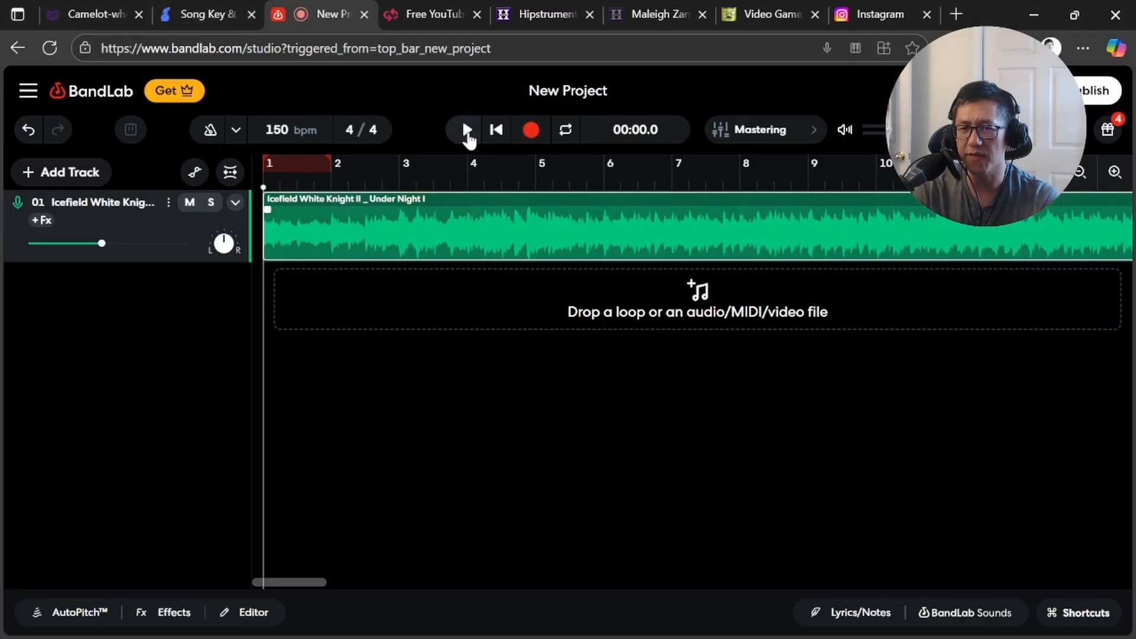
# Step: Play the Icefield White Knight II track and raise its volume to -4.8 dB
pyautogui.click(467, 130)
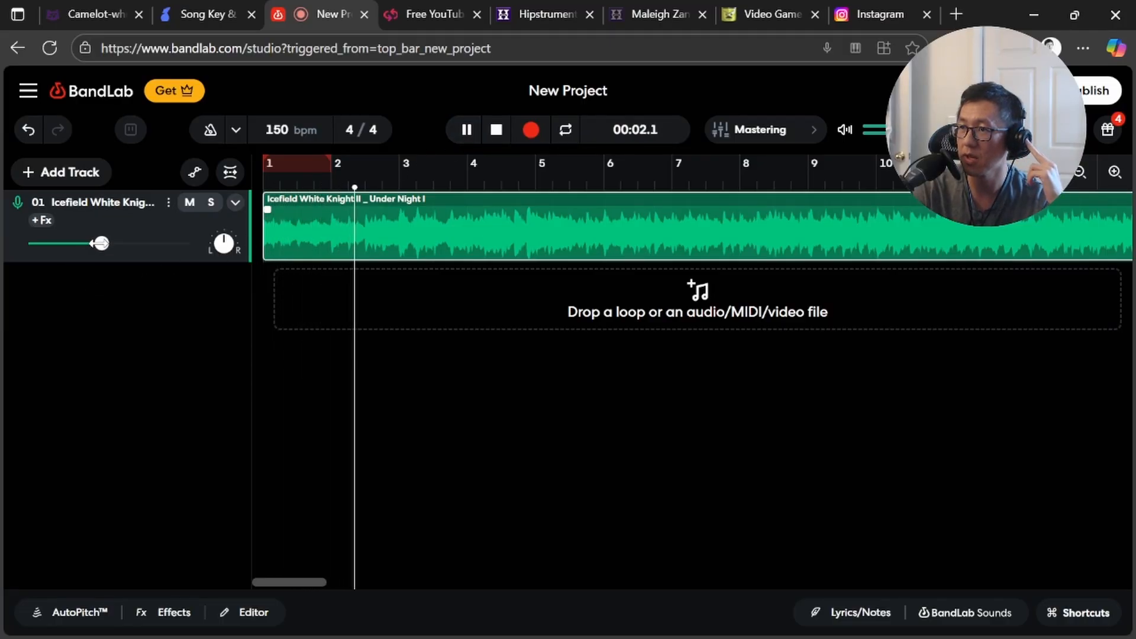
pyautogui.moveTo(102, 243); pyautogui.dragTo(114, 243)
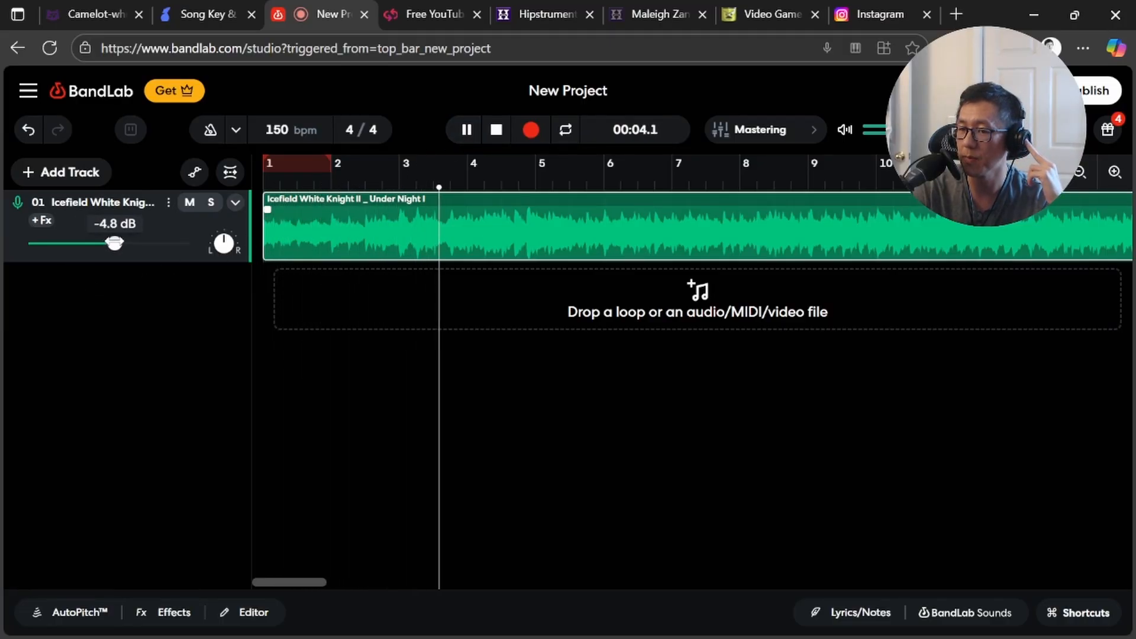
pyautogui.click(466, 130)
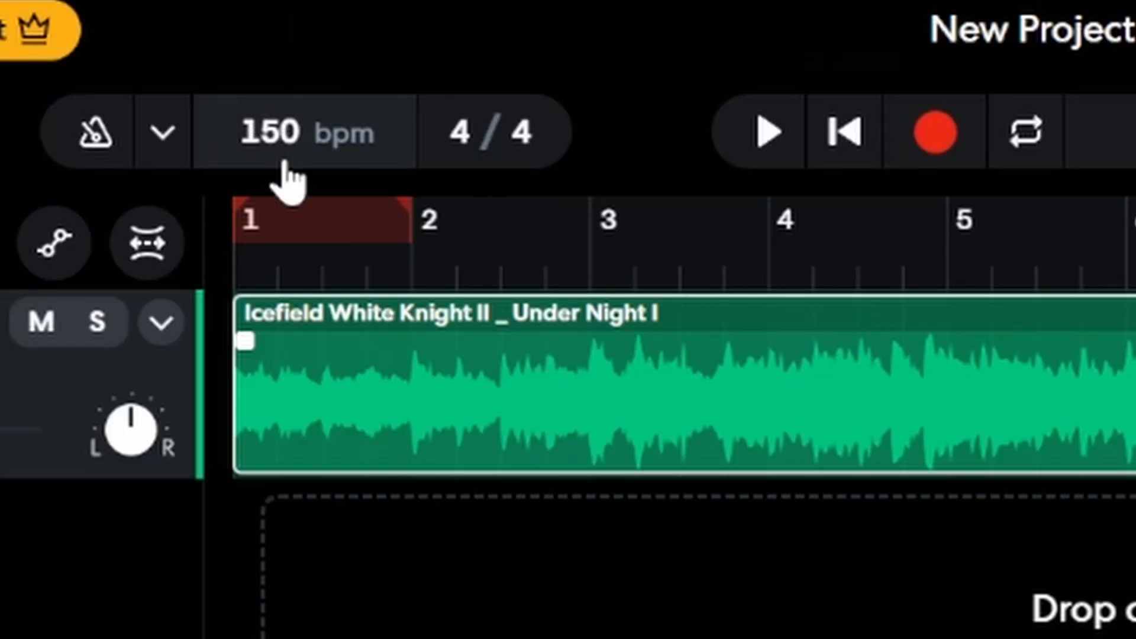
# Step: Set the project tempo to 110 bpm and have the existing audio regions adjusted to the new tempo
pyautogui.moveTo(284, 133); pyautogui.dragTo(296, 444)
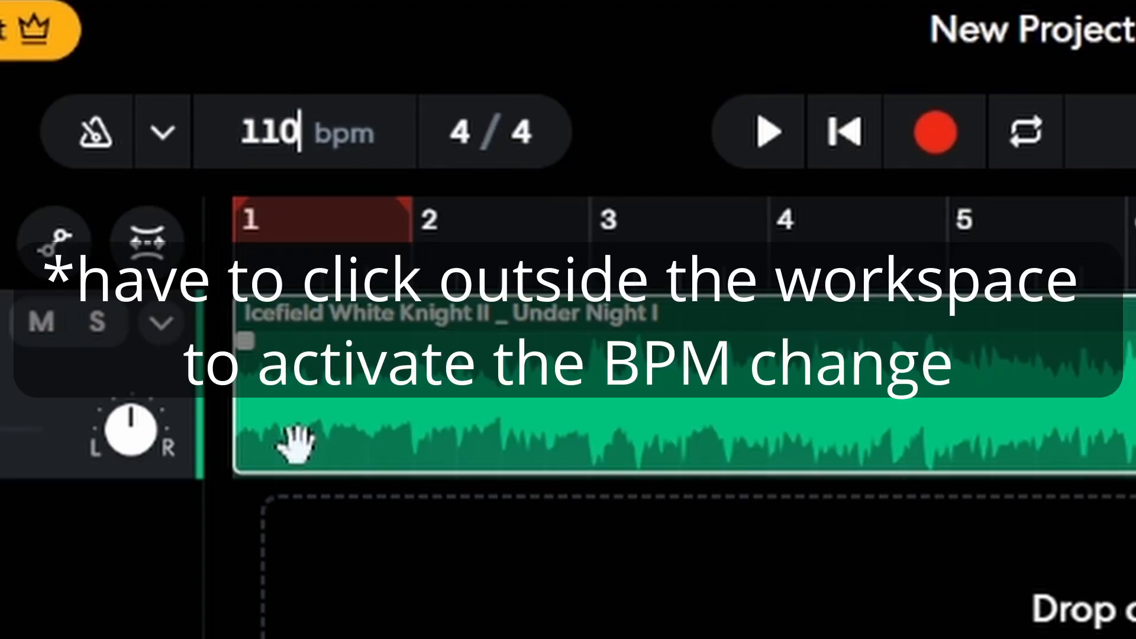
pyautogui.click(334, 529)
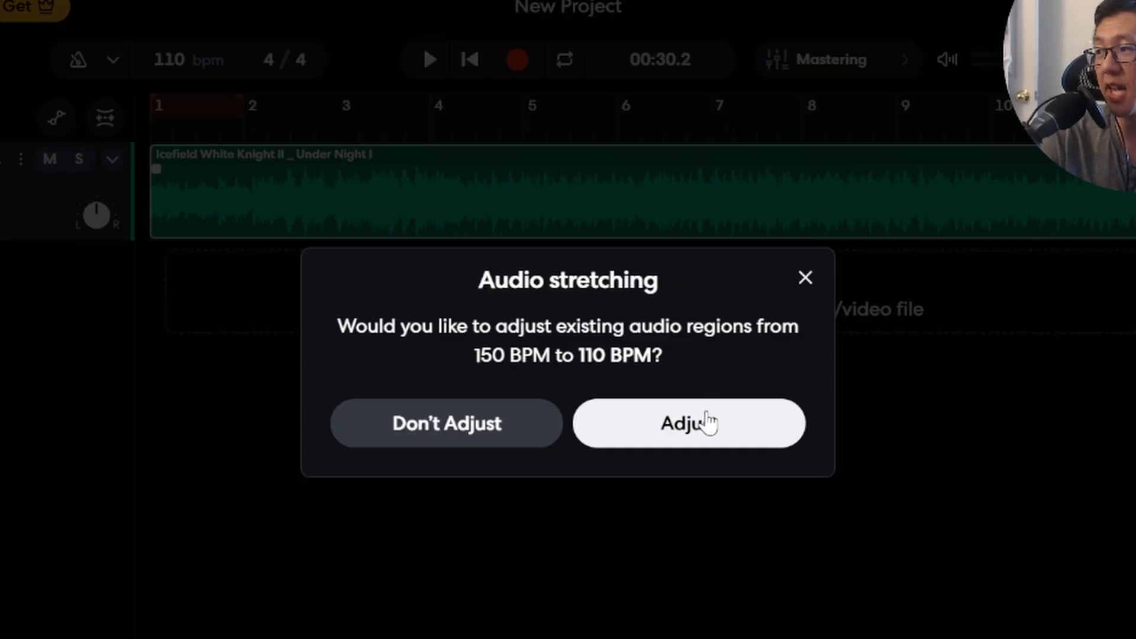
pyautogui.click(709, 422)
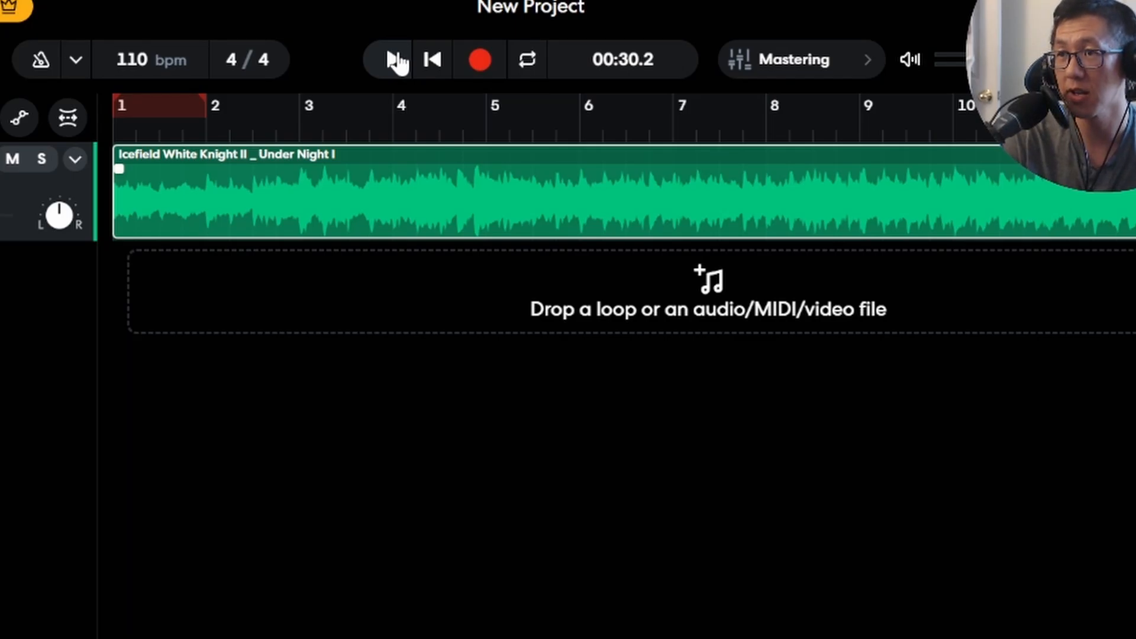
# Step: Listen to the Icefield track at the new tempo, first from the current position and again from the project start
pyautogui.click(394, 59)
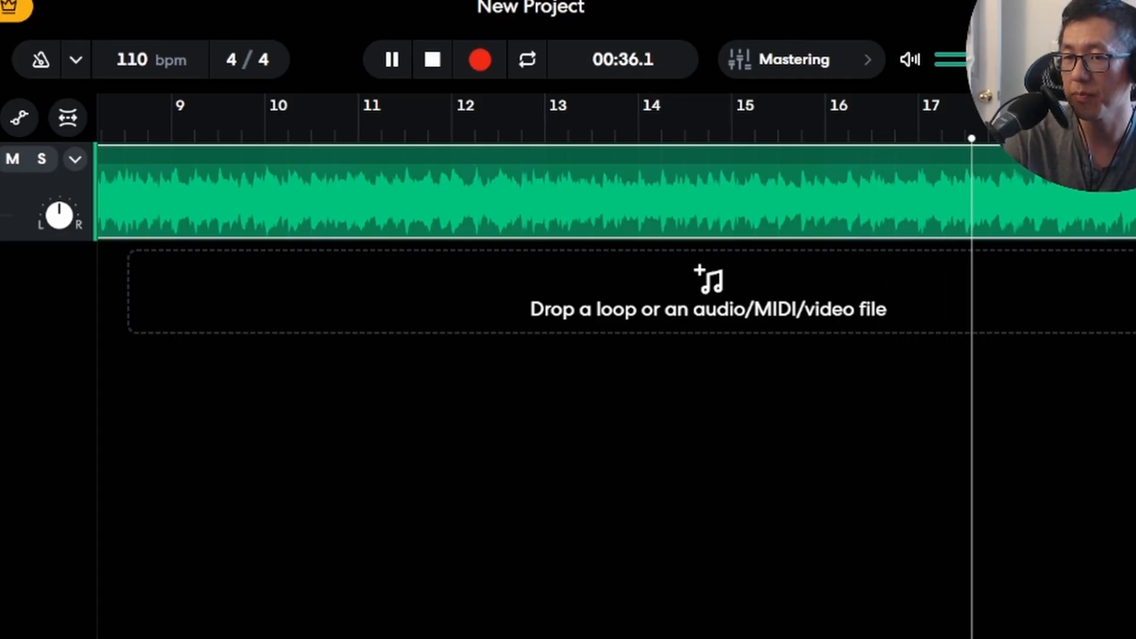
pyautogui.click(391, 60)
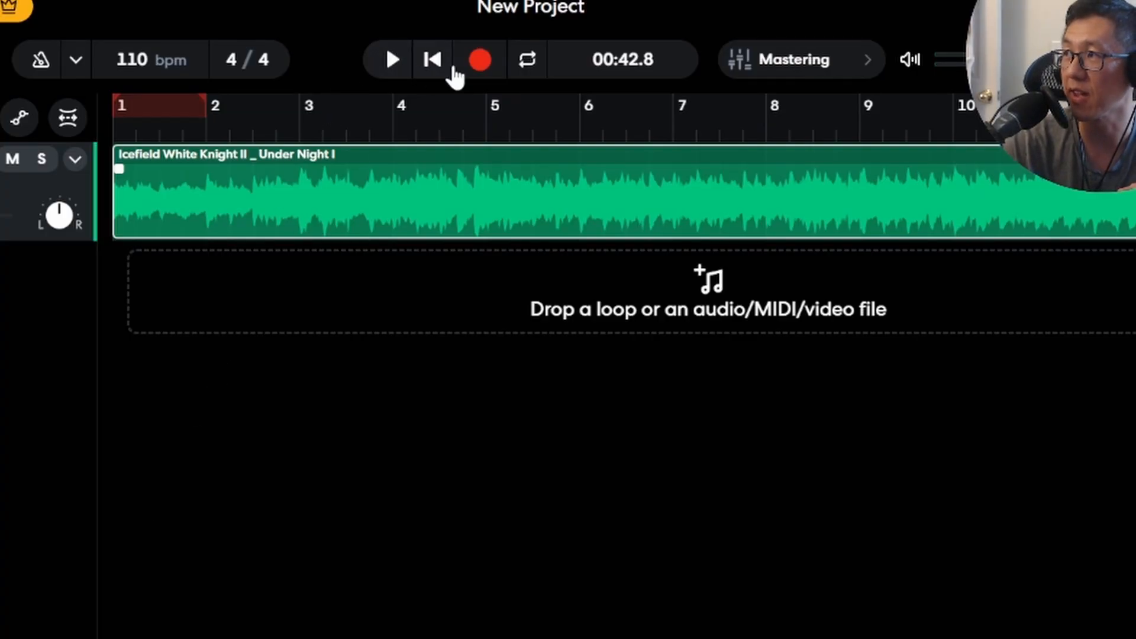
pyautogui.click(432, 60)
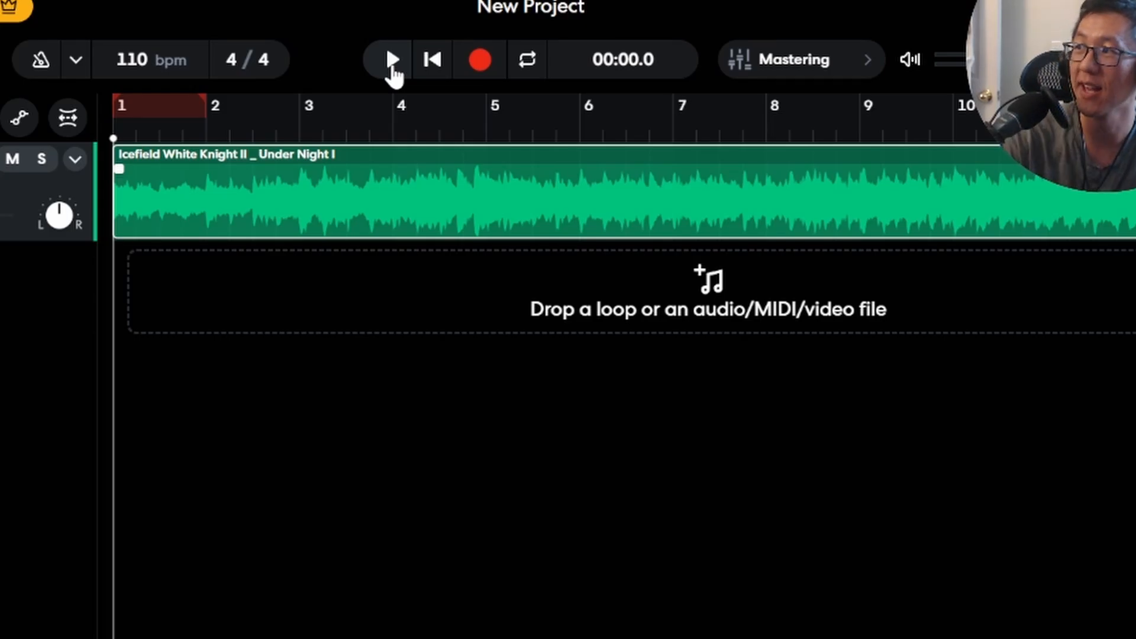
pyautogui.click(393, 60)
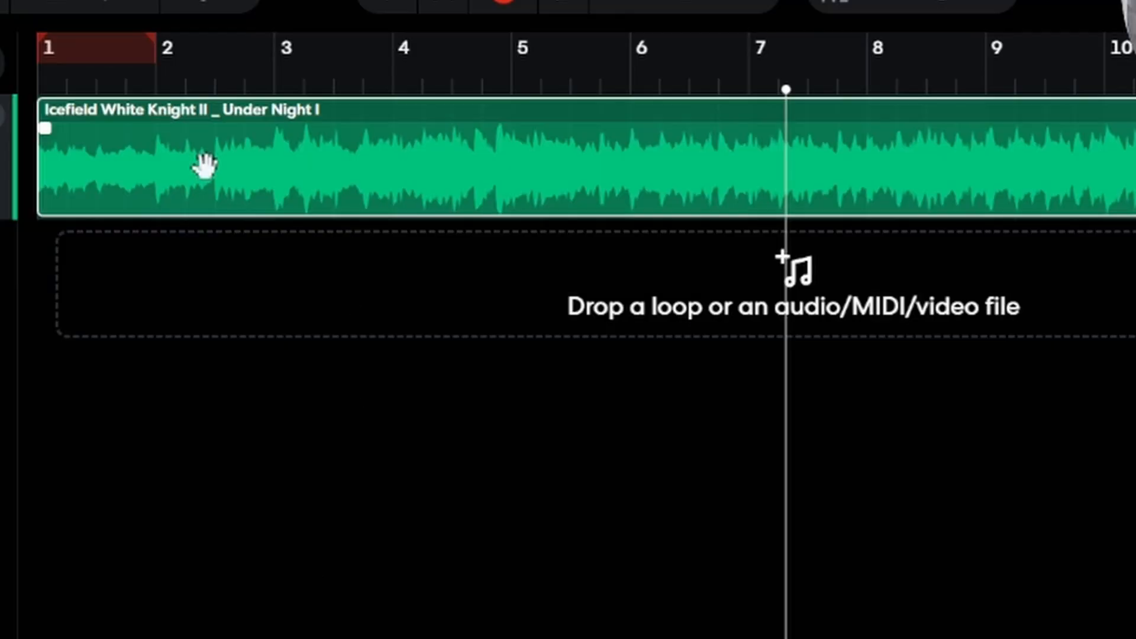
# Step: Examine the AudioStretch pitch and speed options for the Icefield region without applying any
pyautogui.rightClick(359, 230)
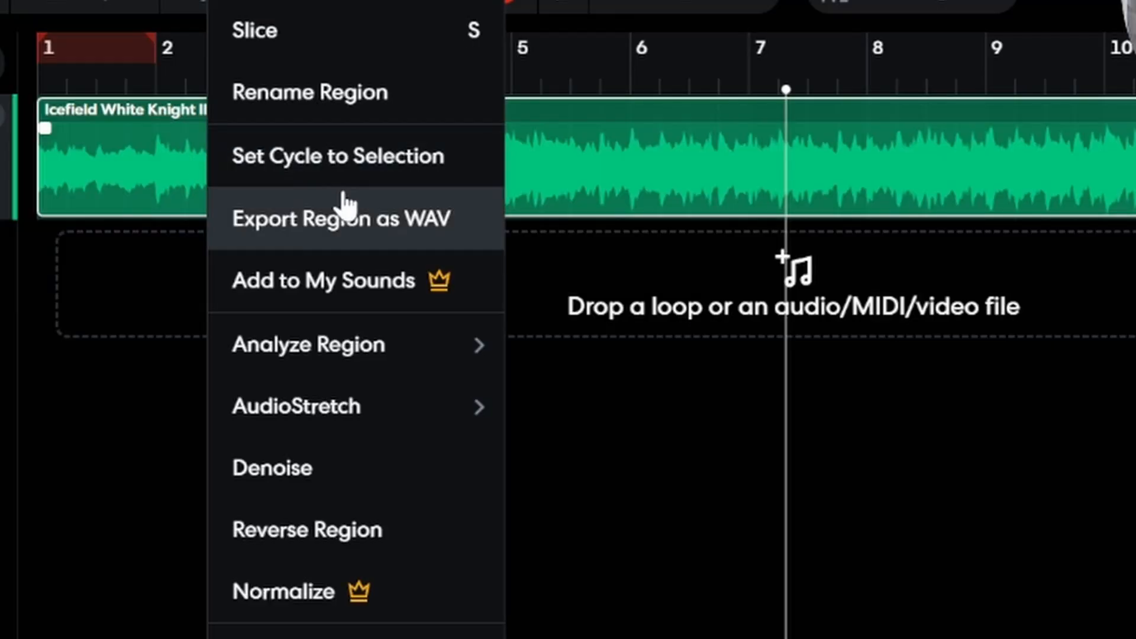
pyautogui.moveTo(348, 403)
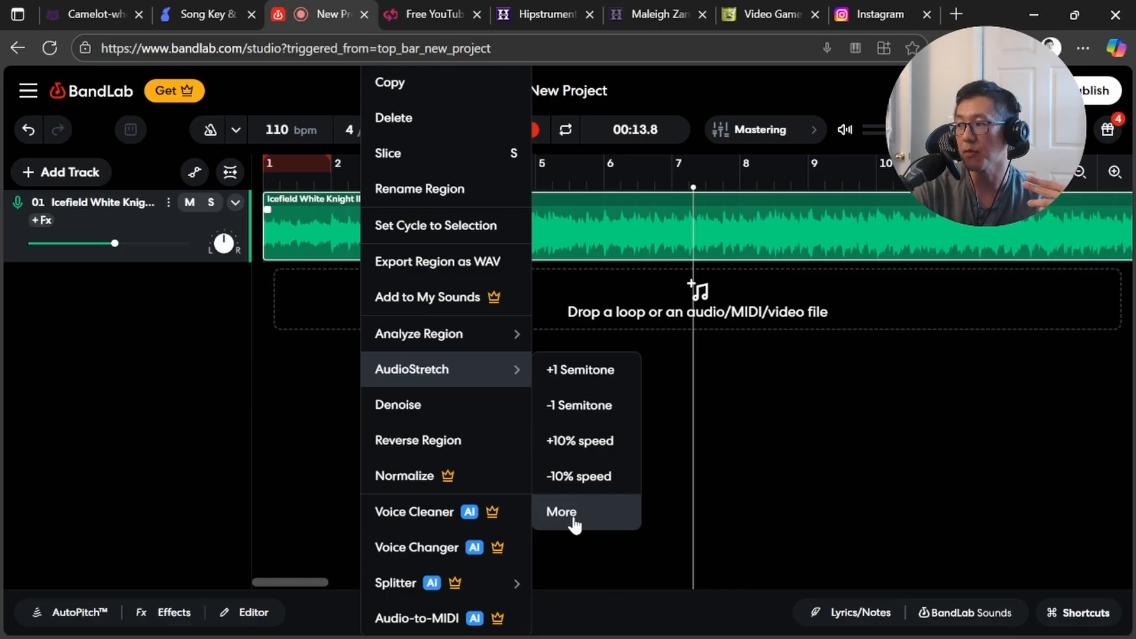
pyautogui.click(589, 638)
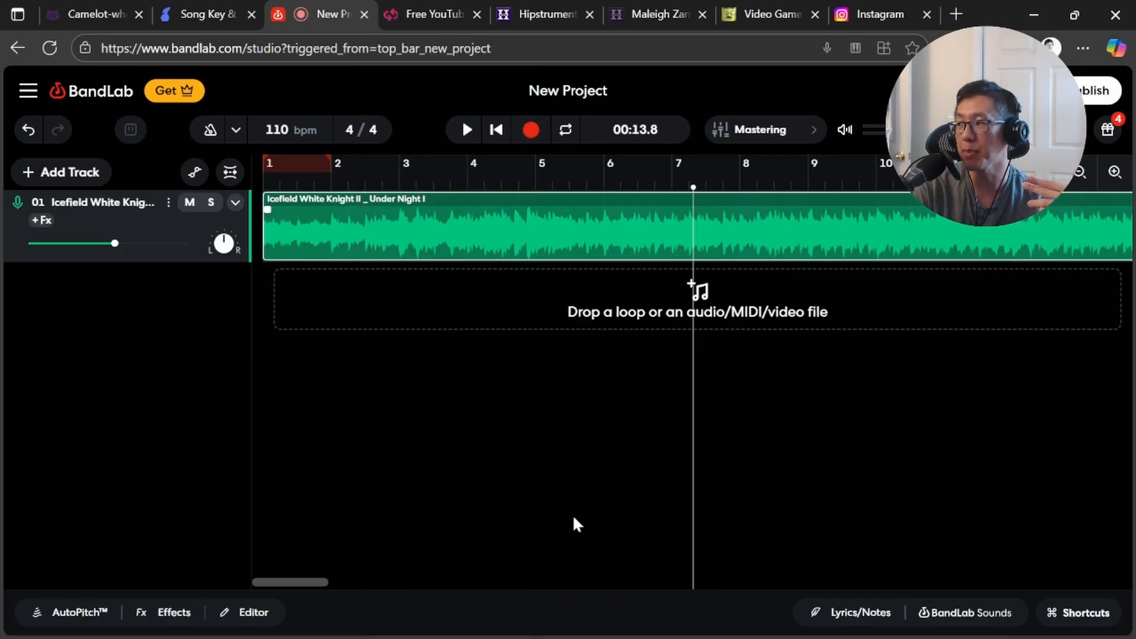
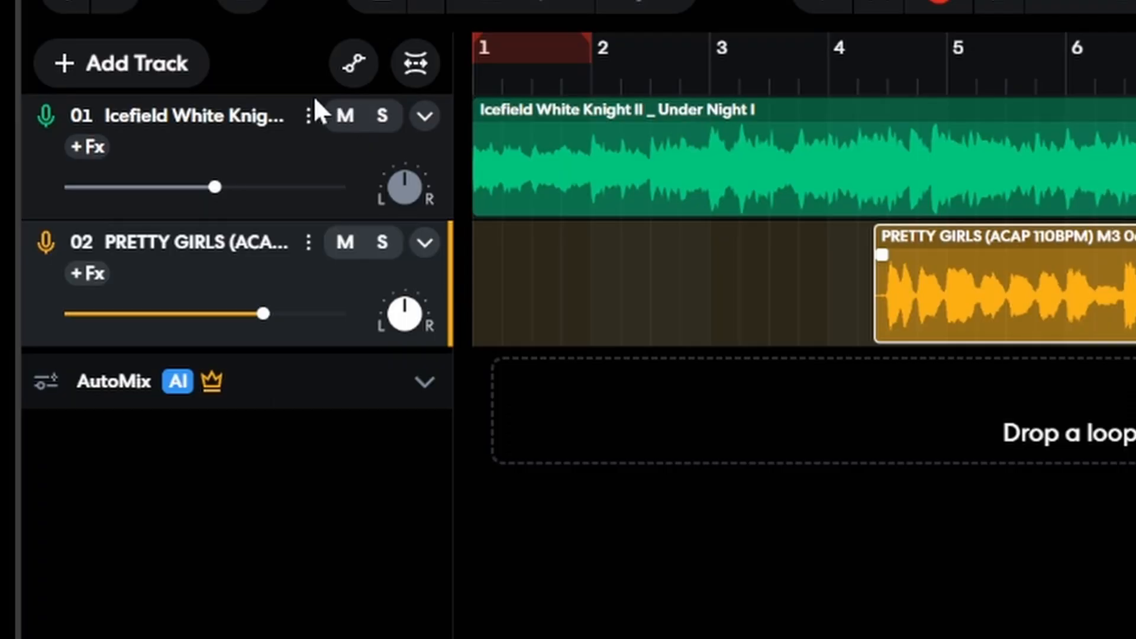
# Step: Listen to the Pretty Girls acapella alone with the Icefield track muted, and unmute that track when done
pyautogui.click(346, 115)
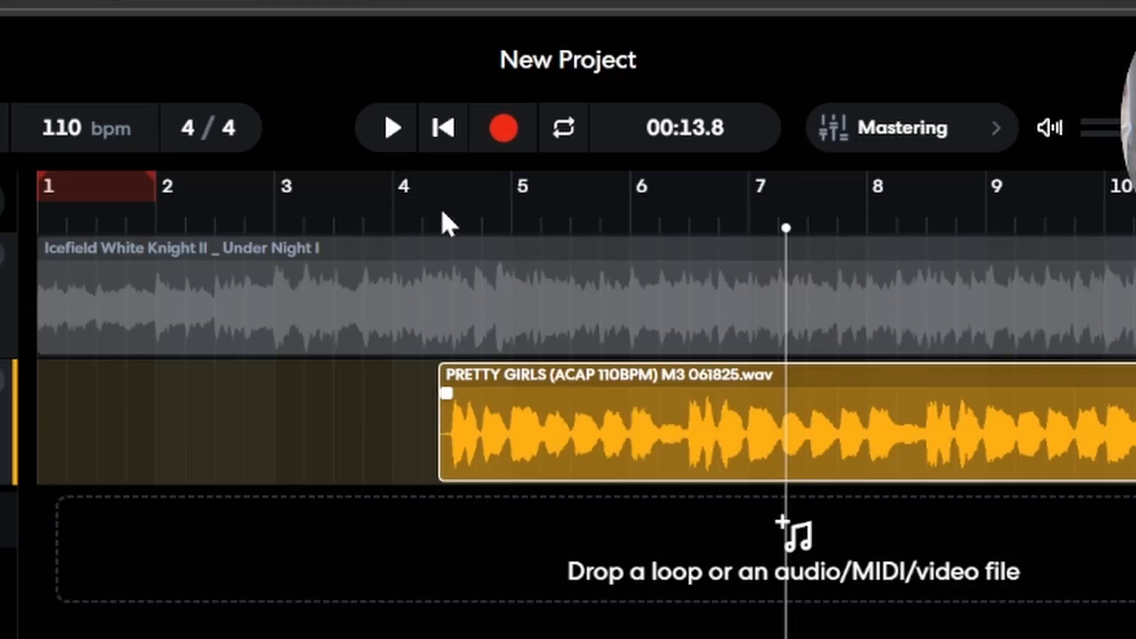
pyautogui.click(442, 219)
pyautogui.click(390, 142)
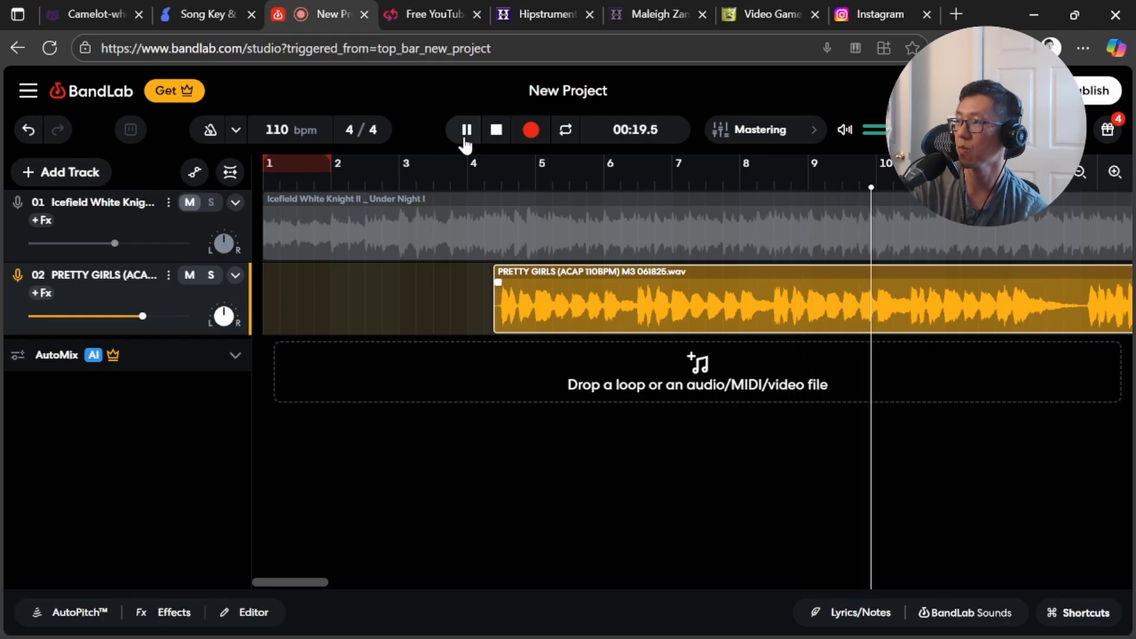
pyautogui.click(466, 133)
pyautogui.click(190, 207)
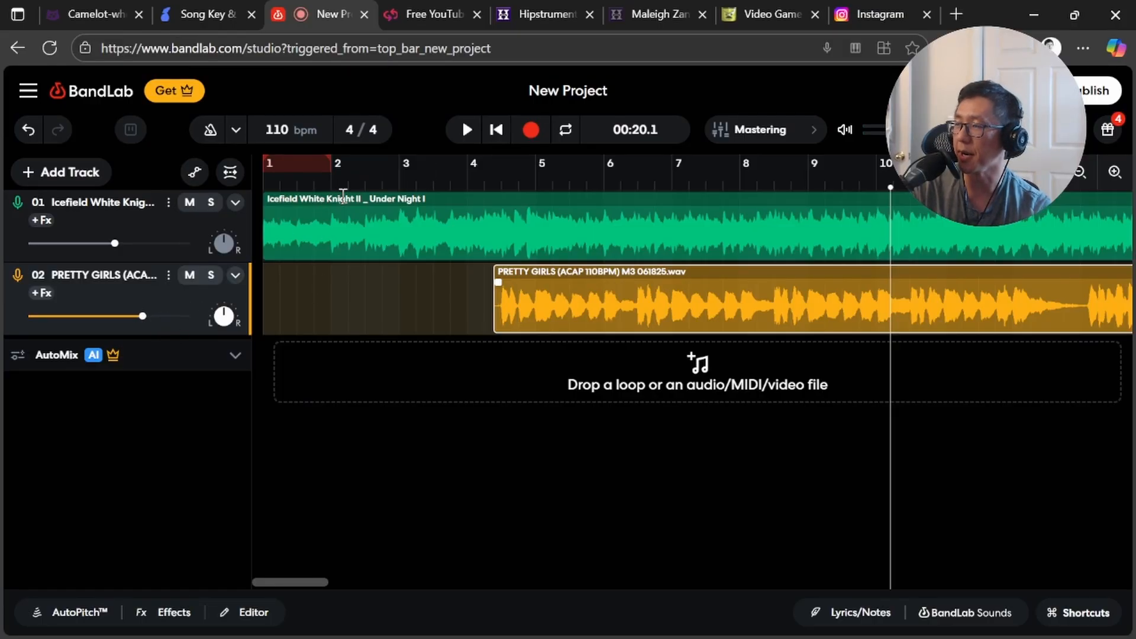
# Step: Listen to the Icefield track alone from the start with the acapella muted, and unmute the acapella when done
pyautogui.click(190, 276)
pyautogui.click(264, 180)
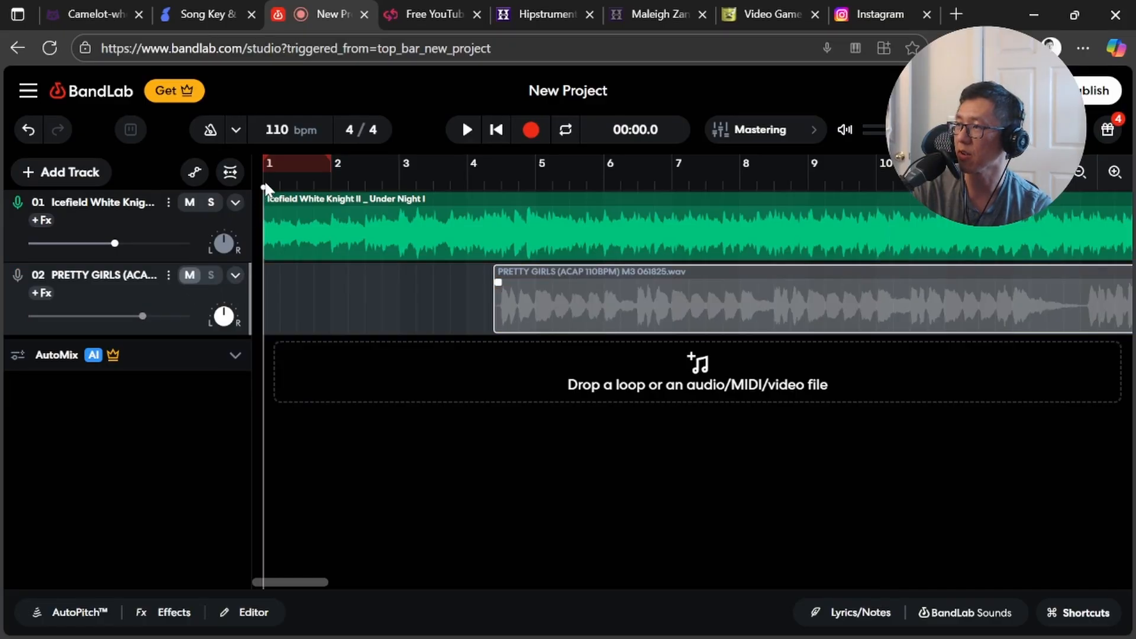
pyautogui.press('space')
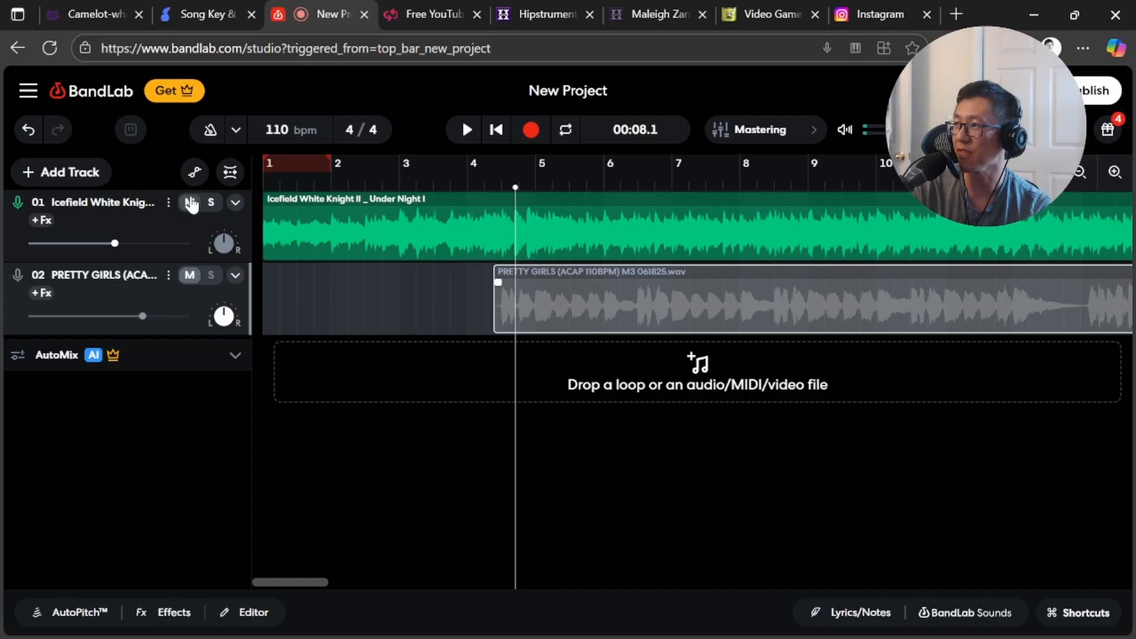
pyautogui.click(189, 275)
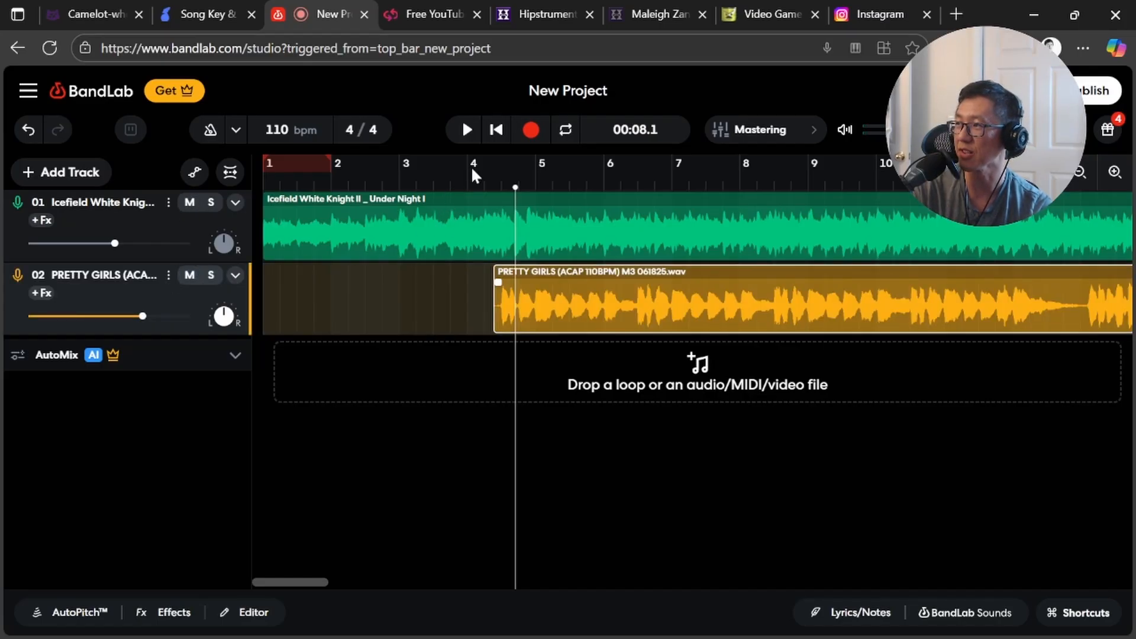
# Step: Play both tracks together from just after bar 3 to check how the acapella lines up with the instrumental
pyautogui.click(418, 186)
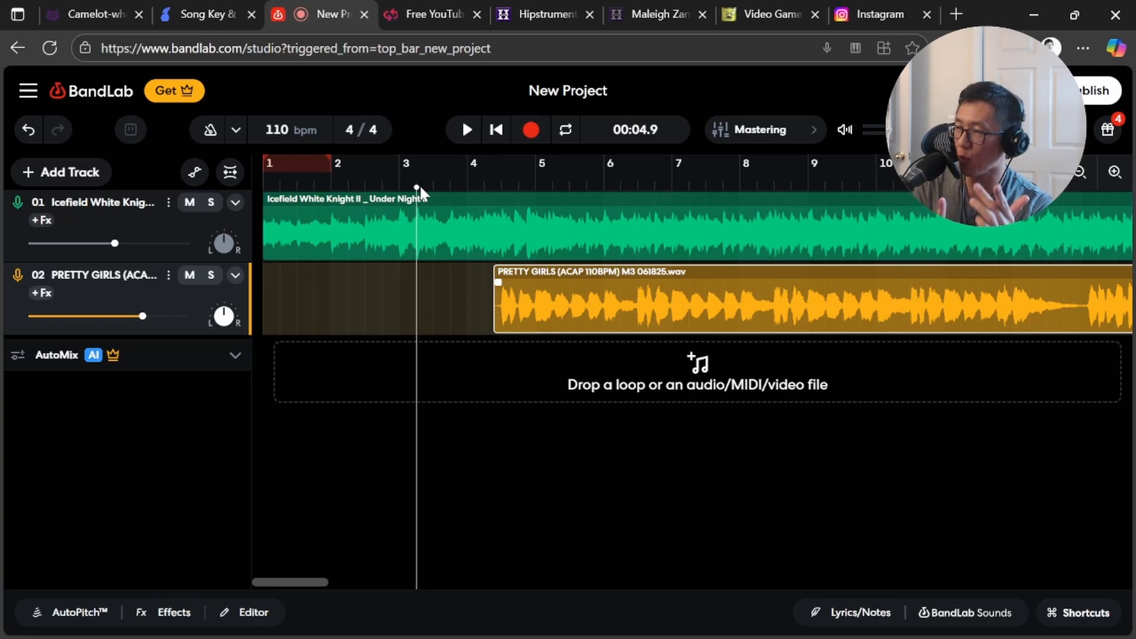
pyautogui.press('space')
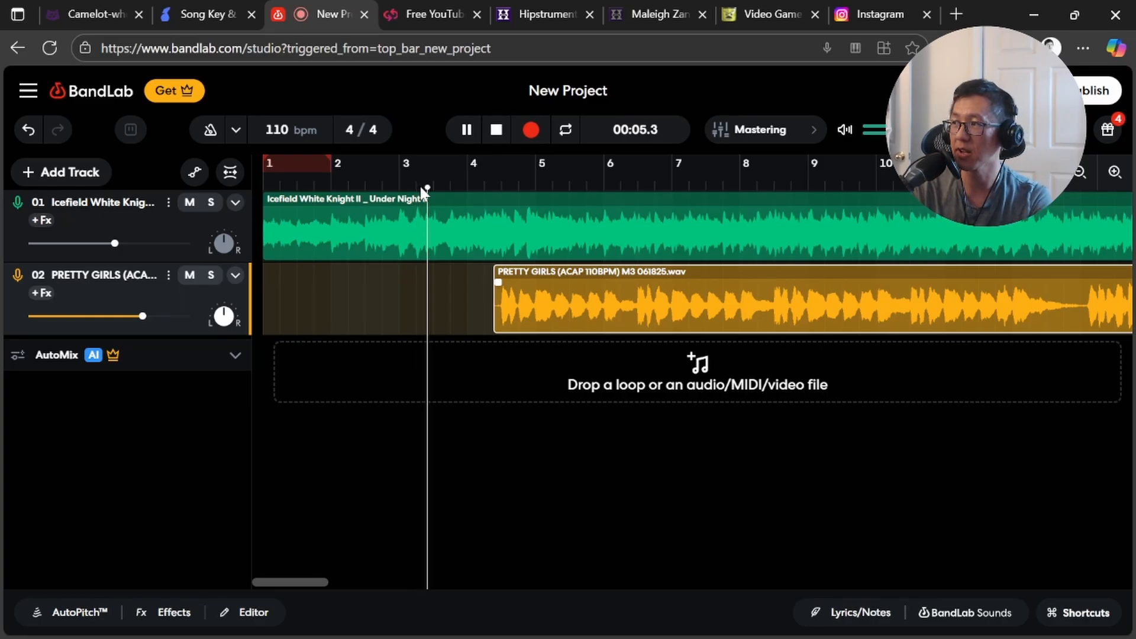
pyautogui.click(467, 131)
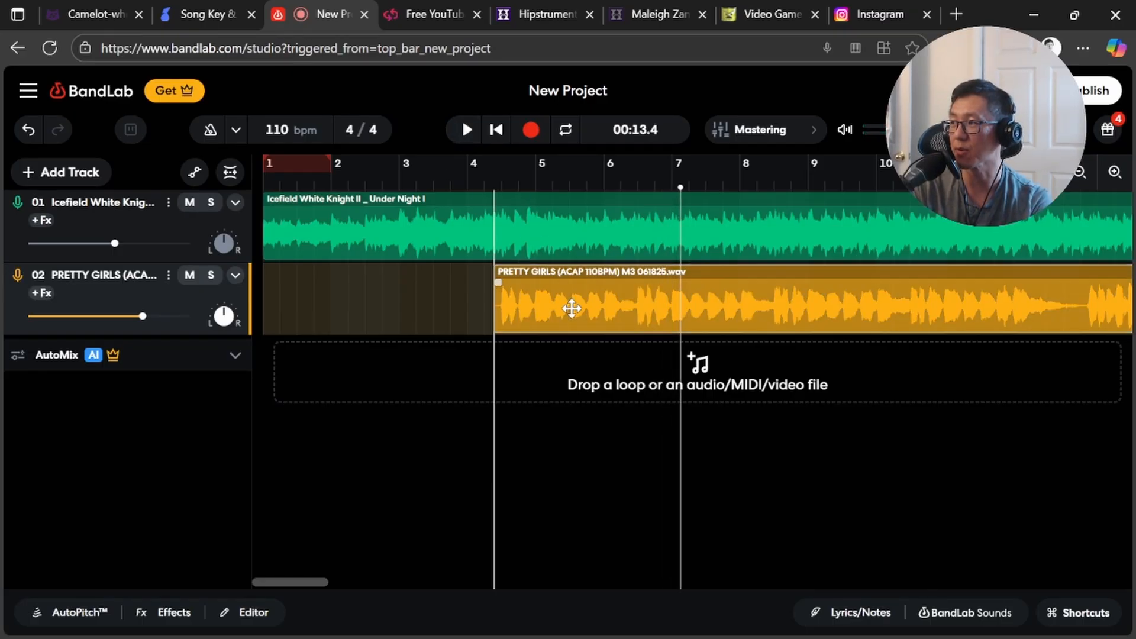
# Step: Nudge the Pretty Girls acapella region slightly earlier and play the mix from about bar 4 to check the timing
pyautogui.moveTo(572, 306); pyautogui.dragTo(569, 306)
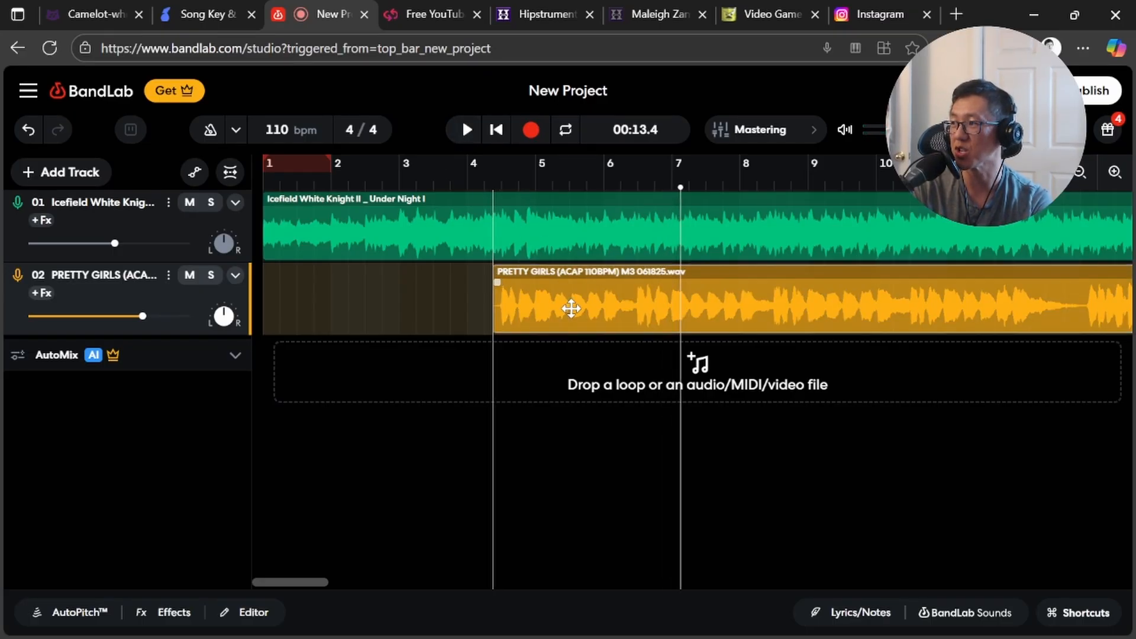
pyautogui.click(477, 183)
pyautogui.press('space')
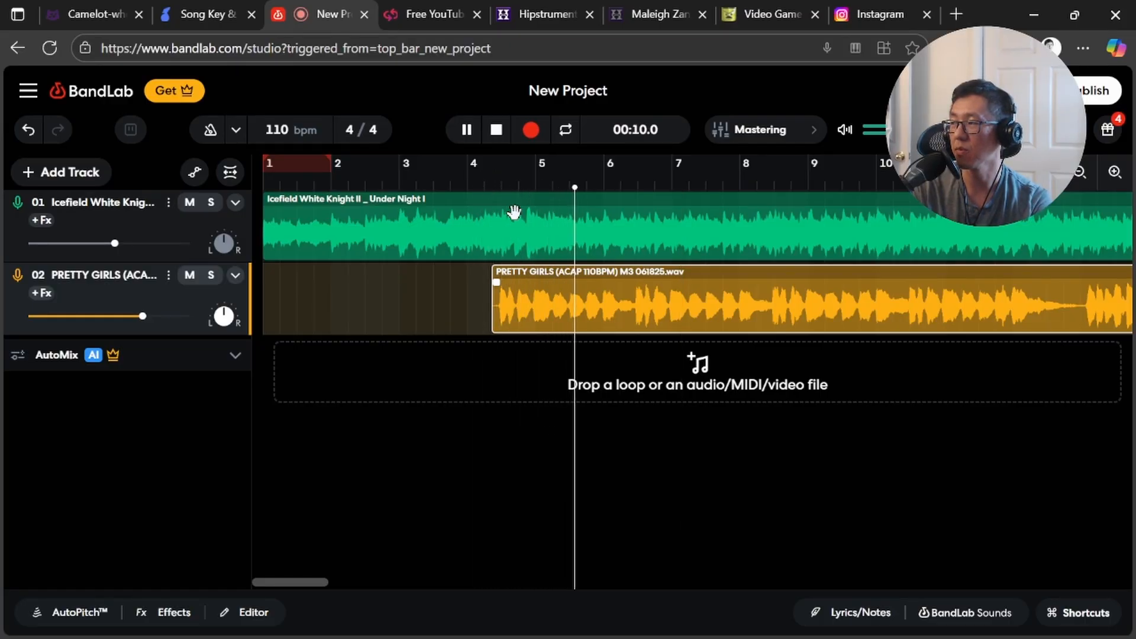
pyautogui.click(1114, 172)
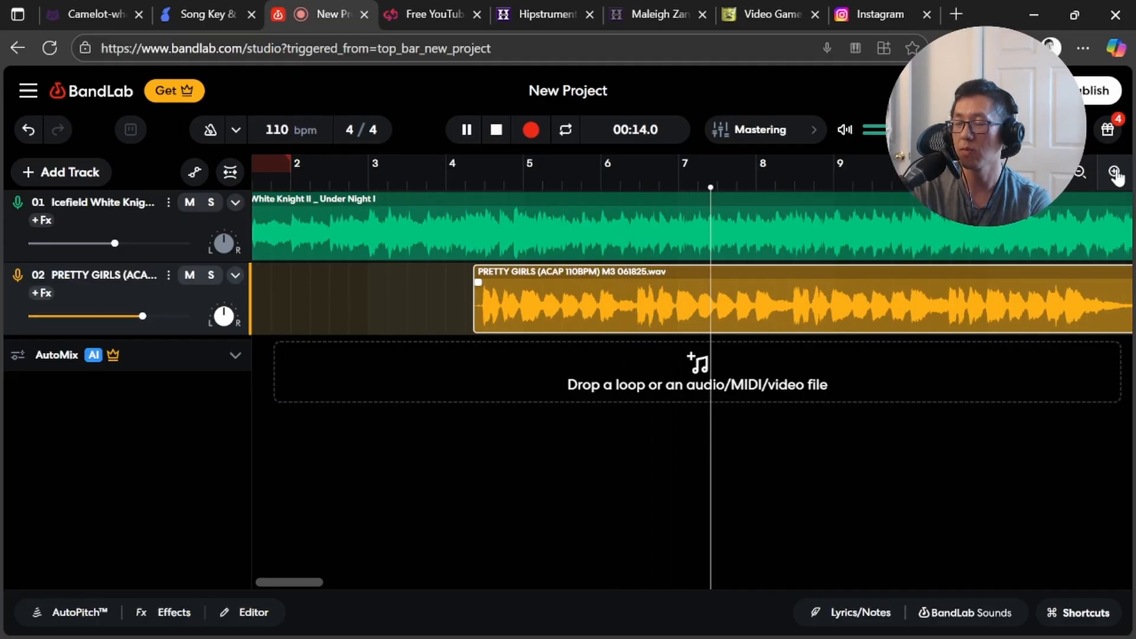
pyautogui.click(1115, 172)
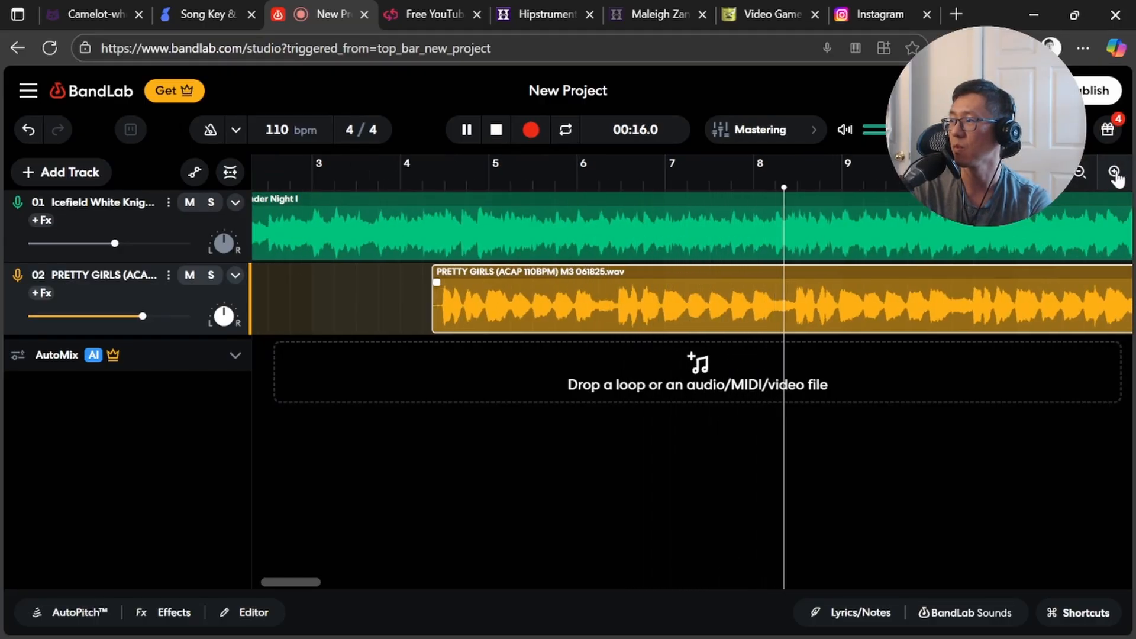
pyautogui.click(1114, 171)
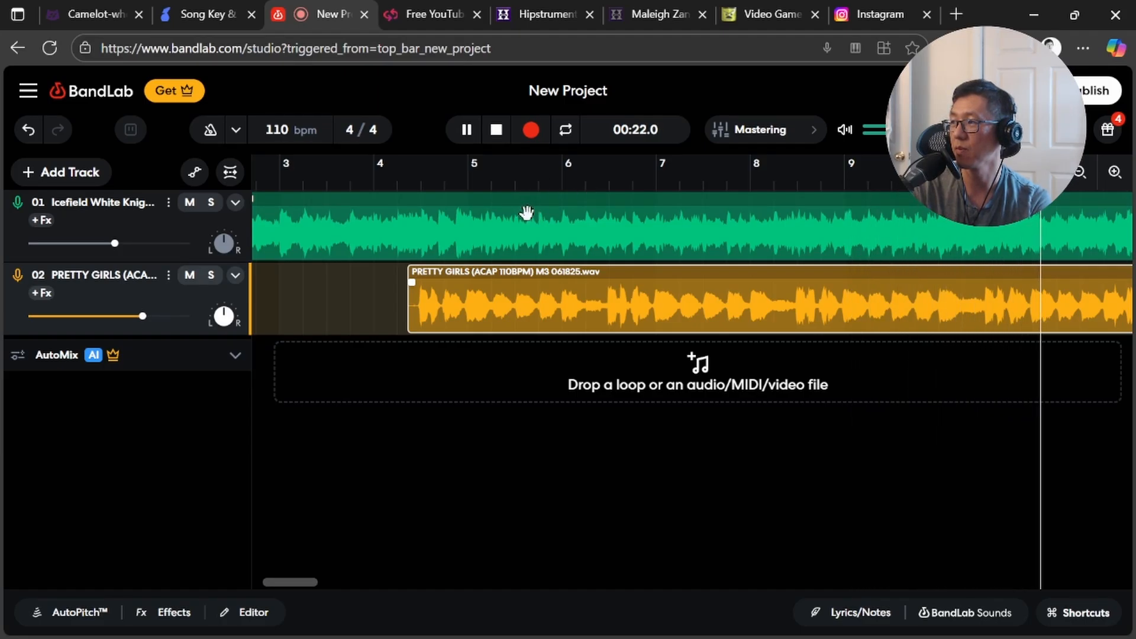
pyautogui.click(468, 138)
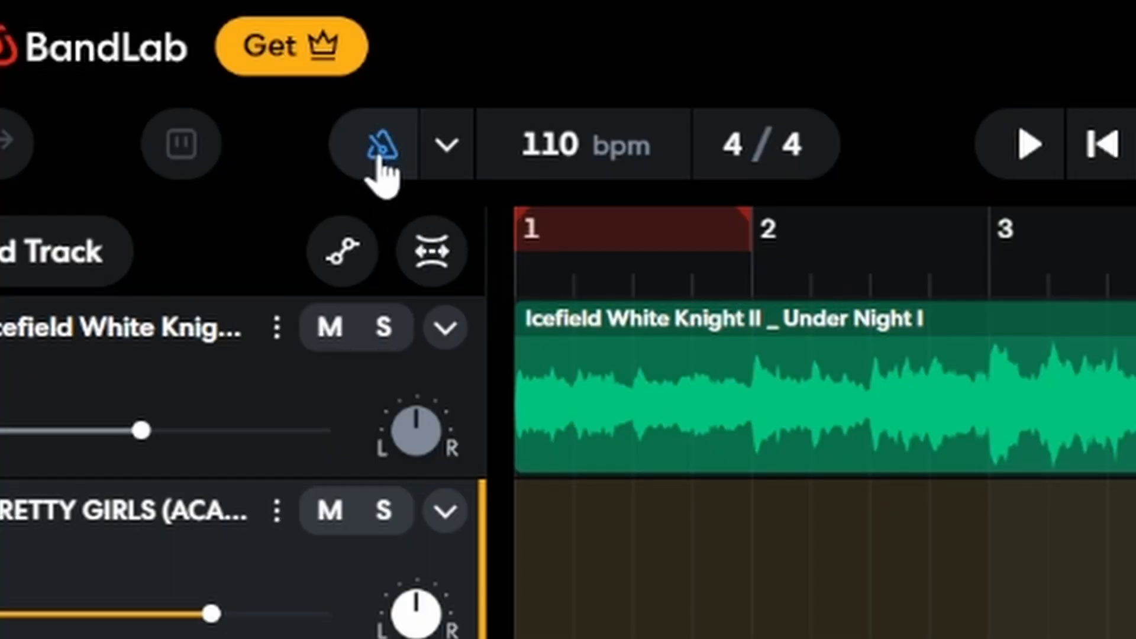
# Step: Play both tracks together from the start of the project past bar 20 to check how the acapella fits the instrumental
pyautogui.click(529, 291)
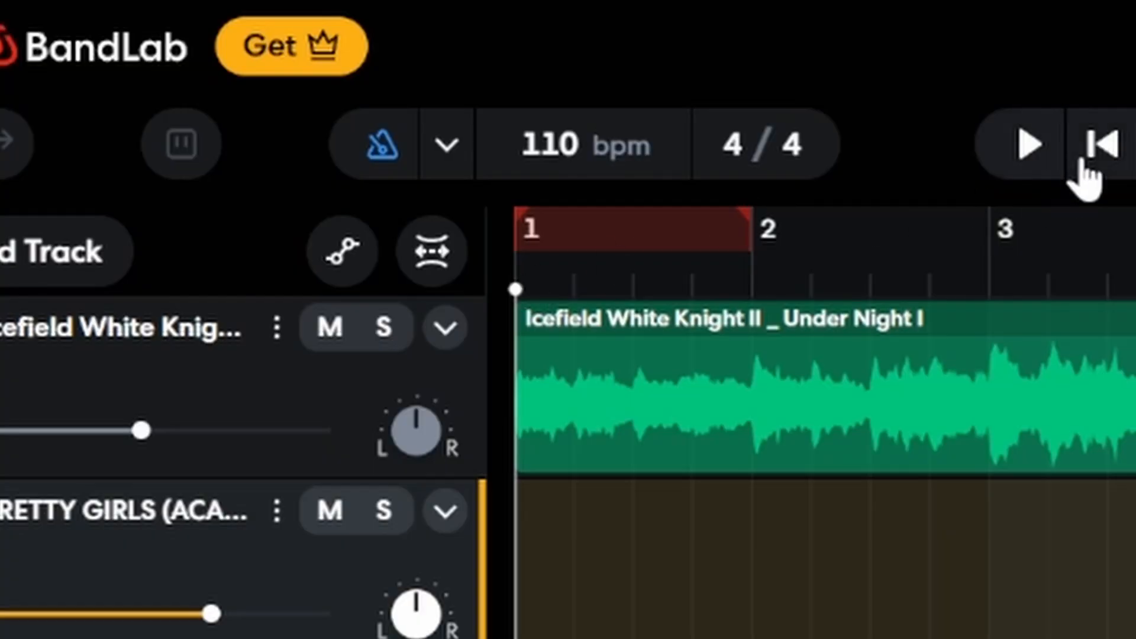
pyautogui.click(1030, 145)
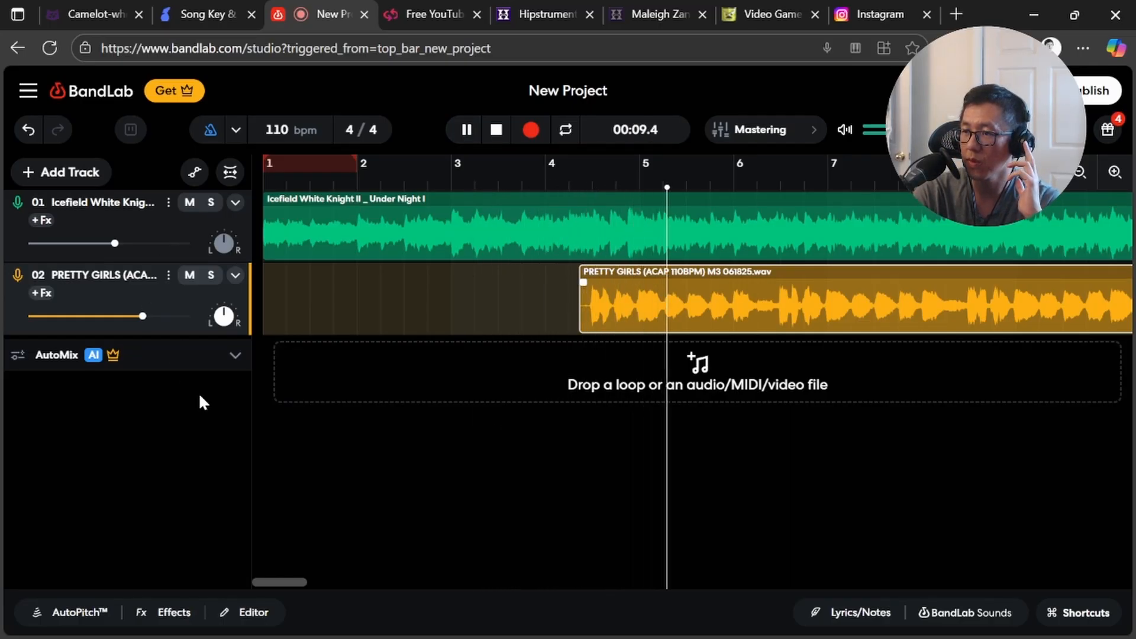
pyautogui.click(1115, 173)
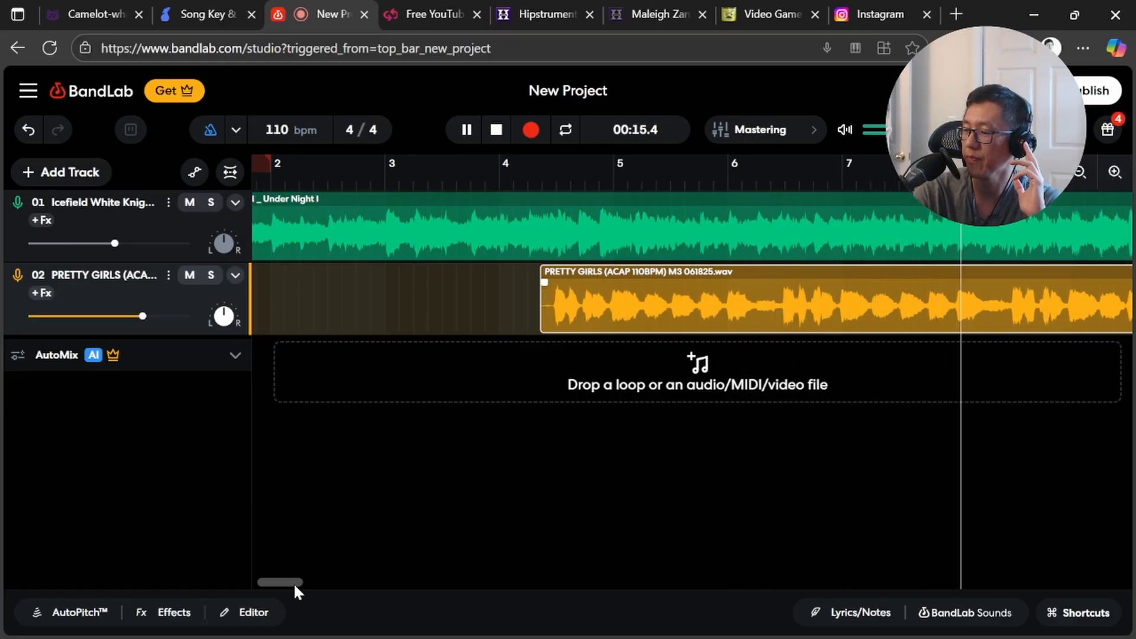
pyautogui.moveTo(294, 585); pyautogui.dragTo(311, 577)
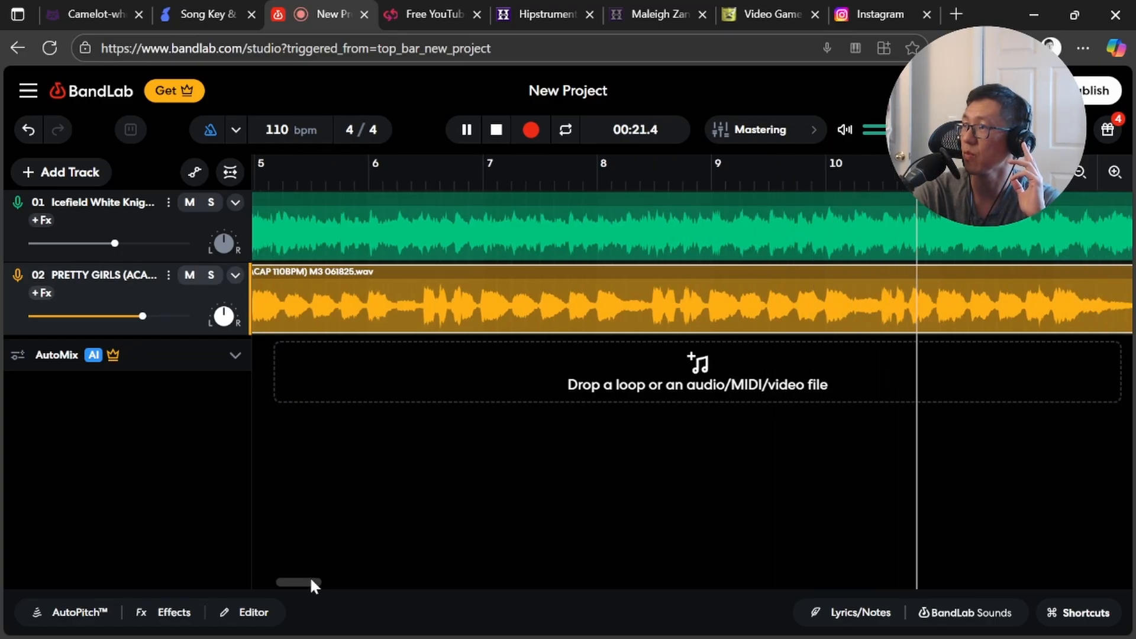
pyautogui.moveTo(310, 577); pyautogui.dragTo(376, 578)
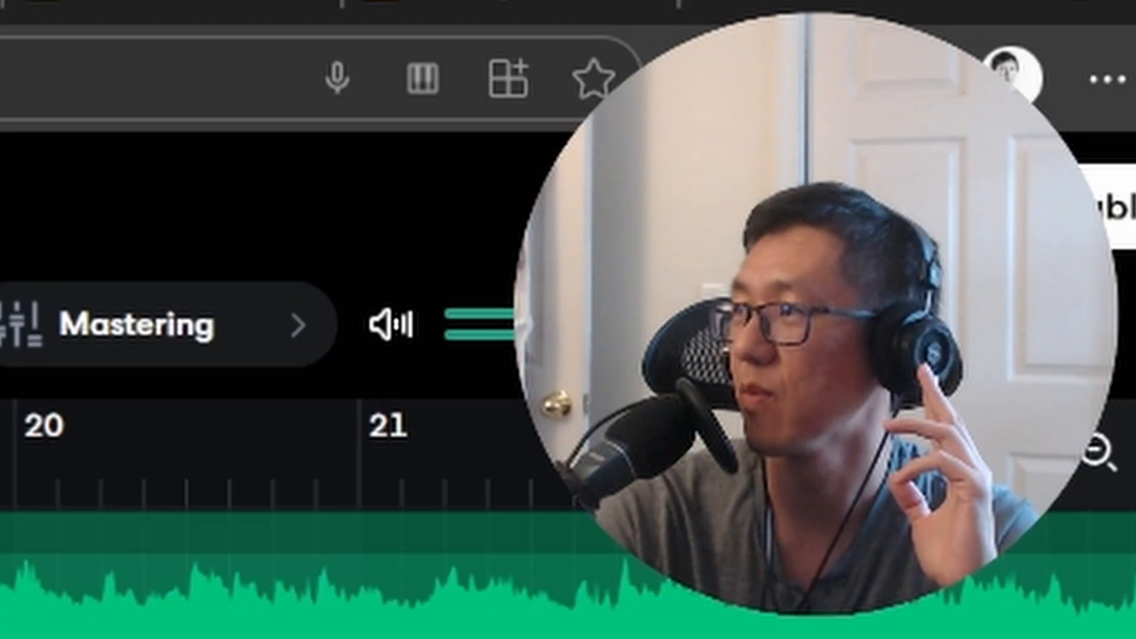
pyautogui.press('space')
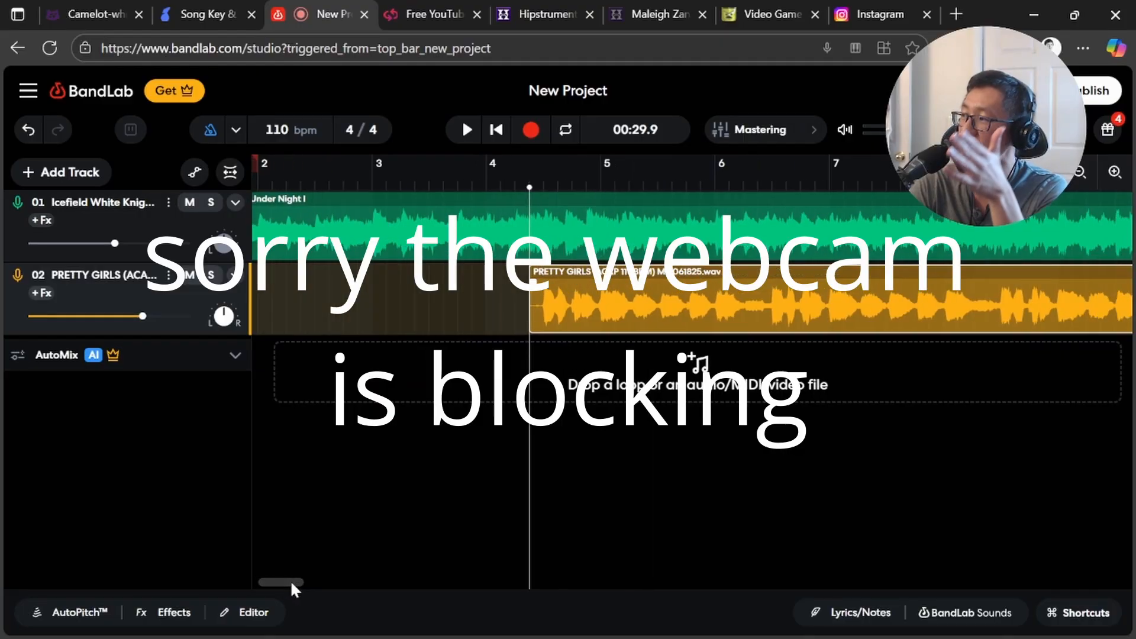
# Step: Trim the silent start of the Pretty Girls region and reposition the region with snapping off so it begins midway between 4.2 and 4.3
pyautogui.moveTo(292, 584); pyautogui.dragTo(294, 583)
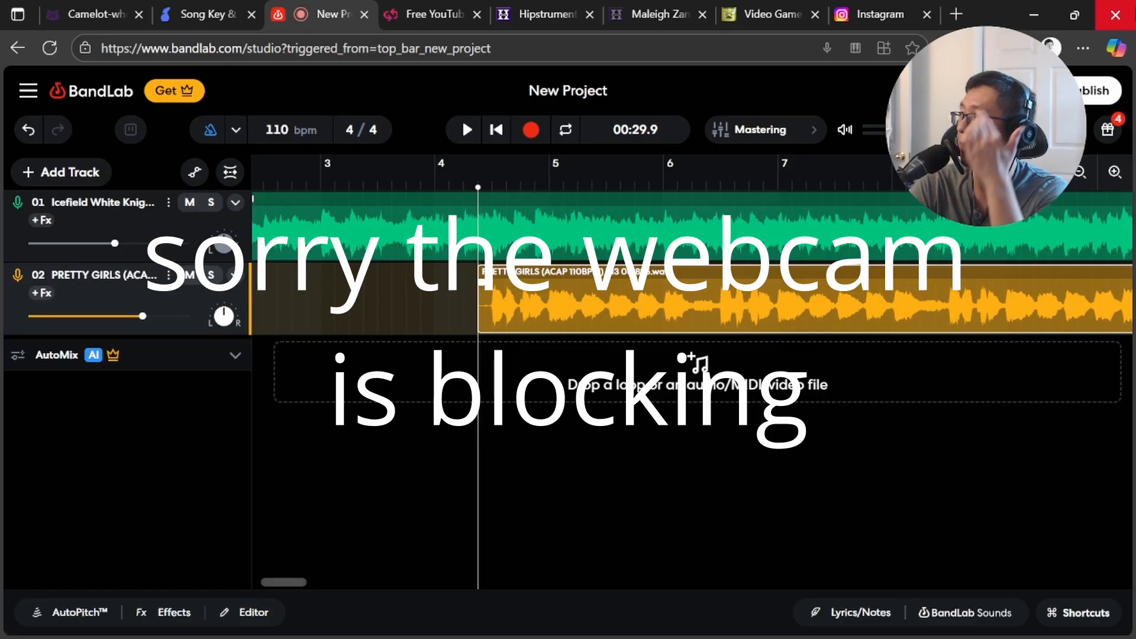
pyautogui.click(1113, 175)
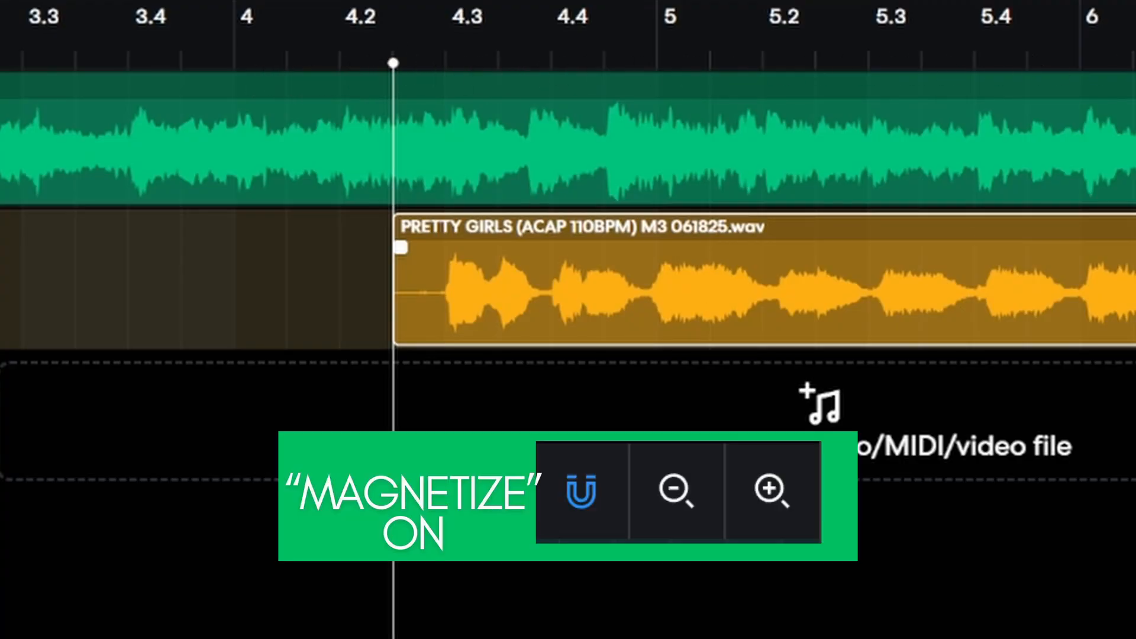
pyautogui.moveTo(683, 279); pyautogui.dragTo(596, 286)
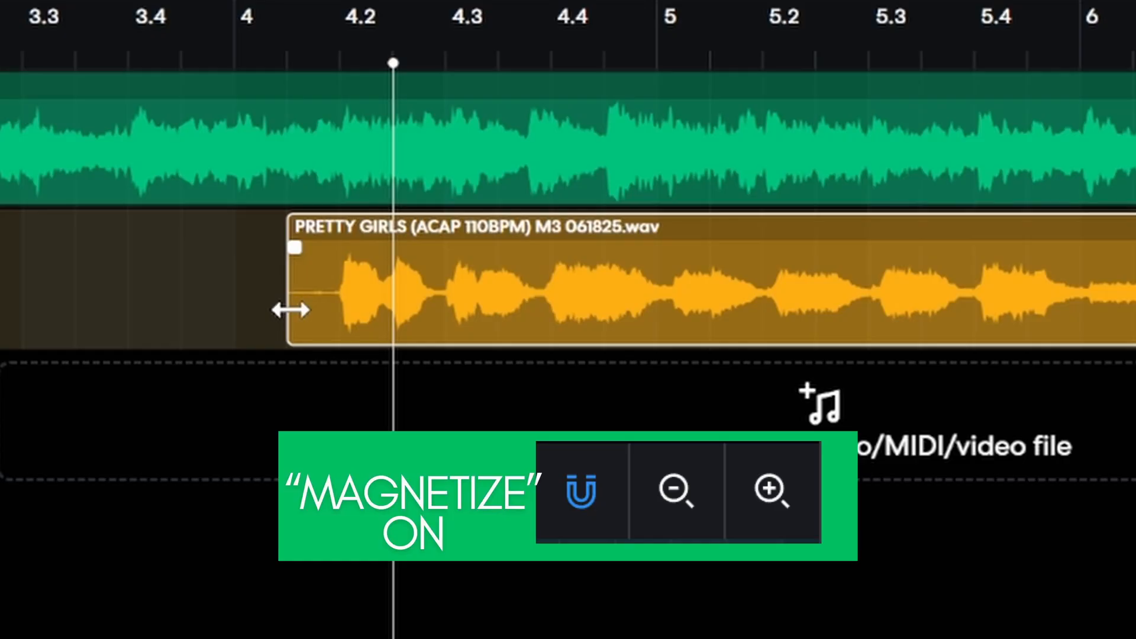
pyautogui.moveTo(290, 309); pyautogui.dragTo(323, 303)
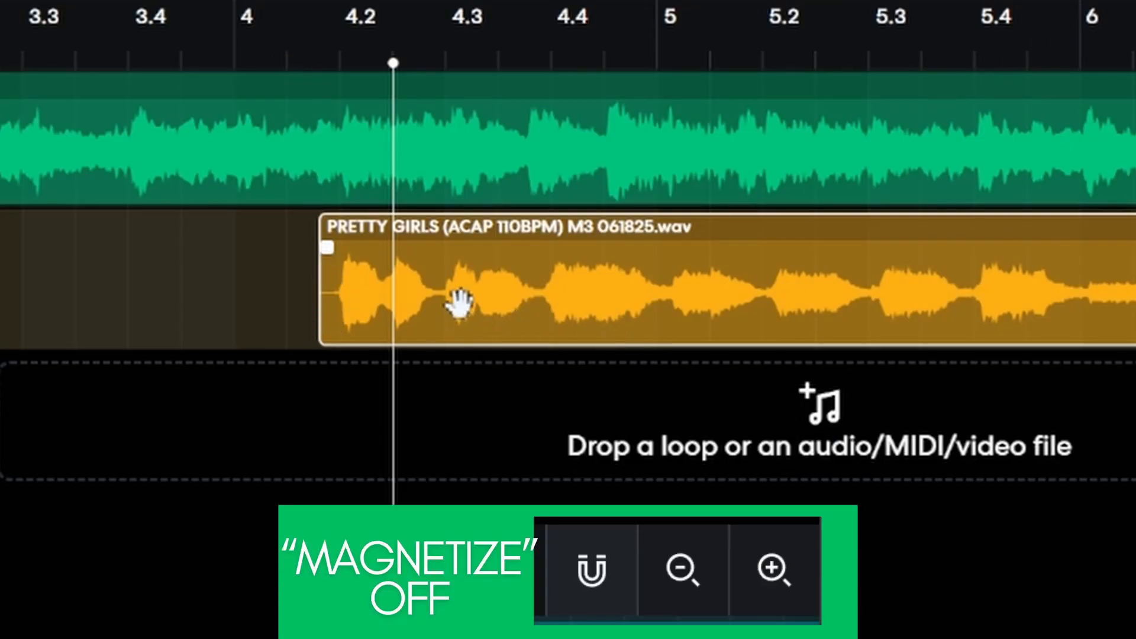
pyautogui.moveTo(464, 302); pyautogui.dragTo(574, 311)
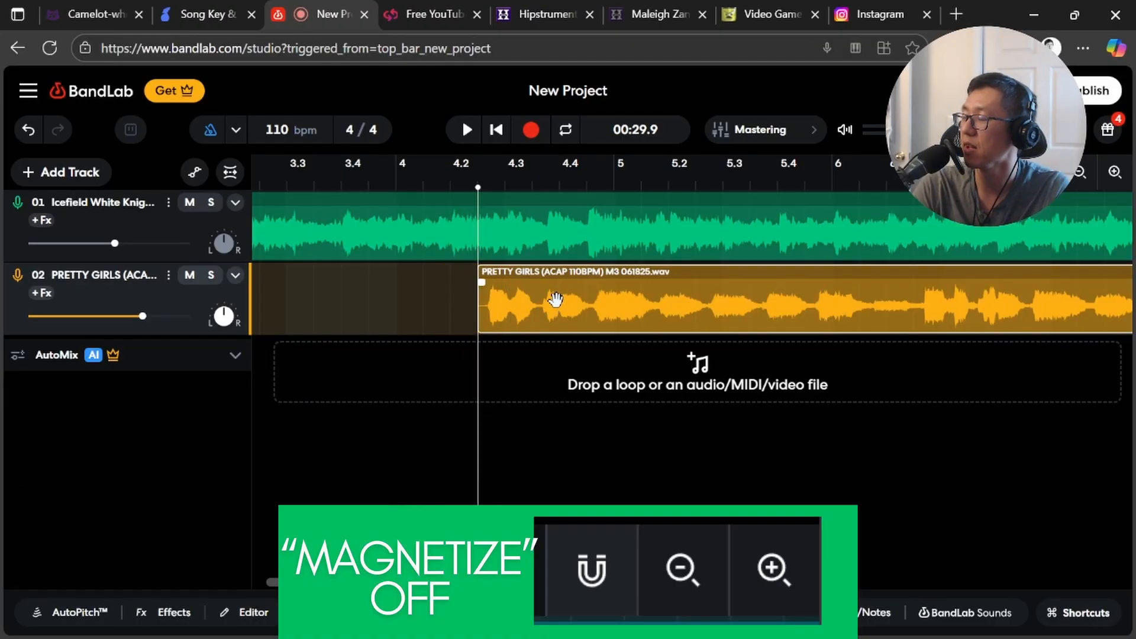
# Step: Play the mix from the acapella region's start and again from just before it to check the vocal entry
pyautogui.press('space')
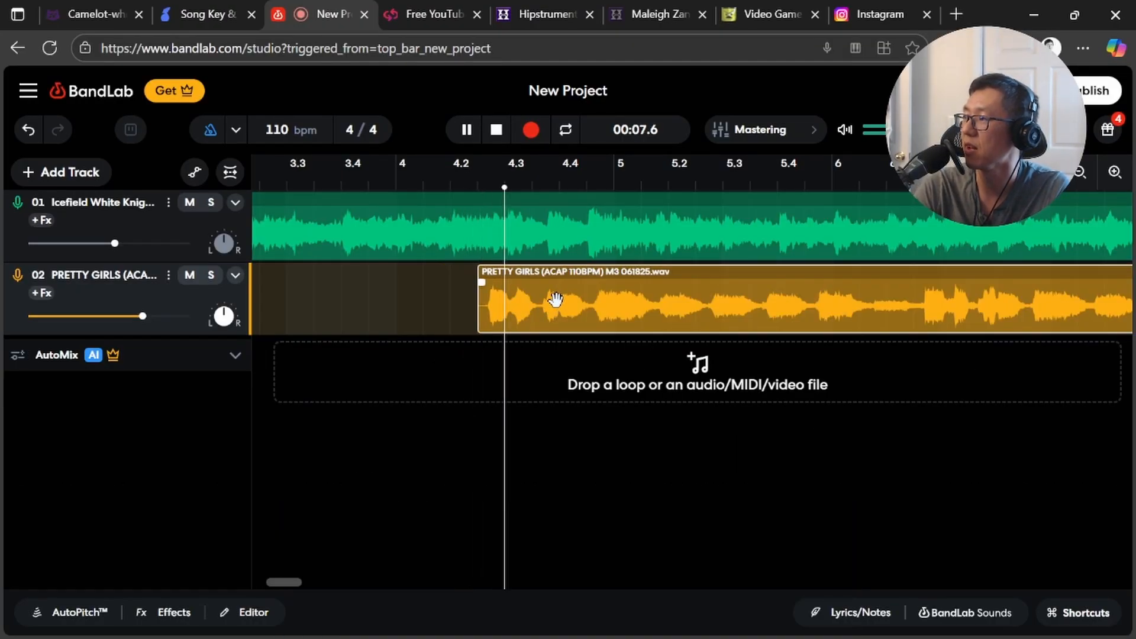
pyautogui.press('space')
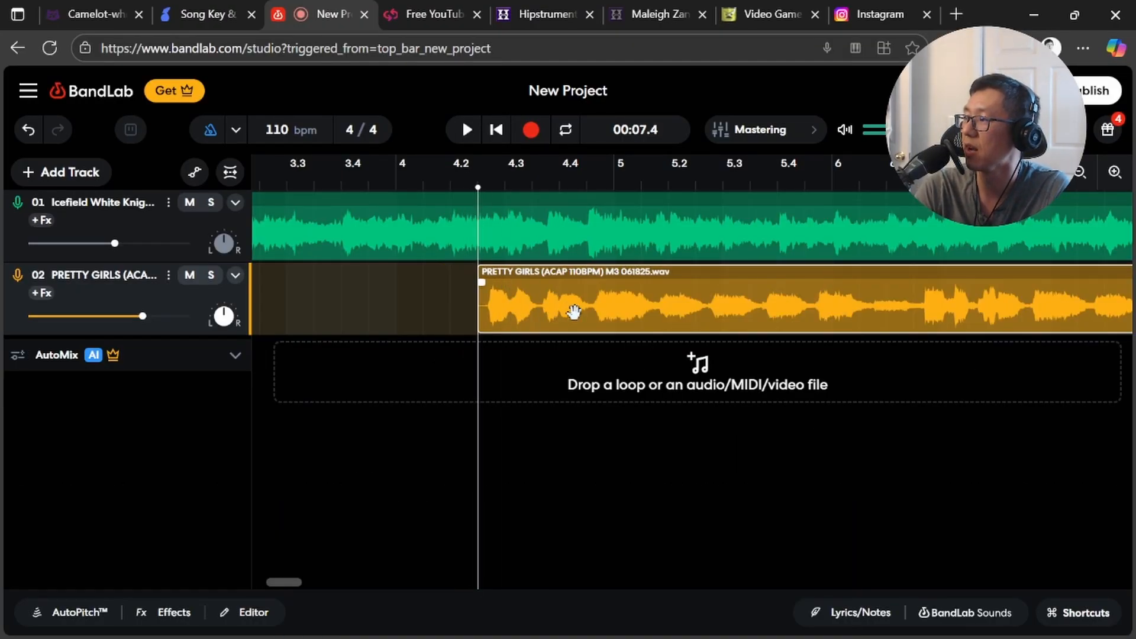
pyautogui.click(441, 188)
pyautogui.press('space')
pyautogui.press('space')
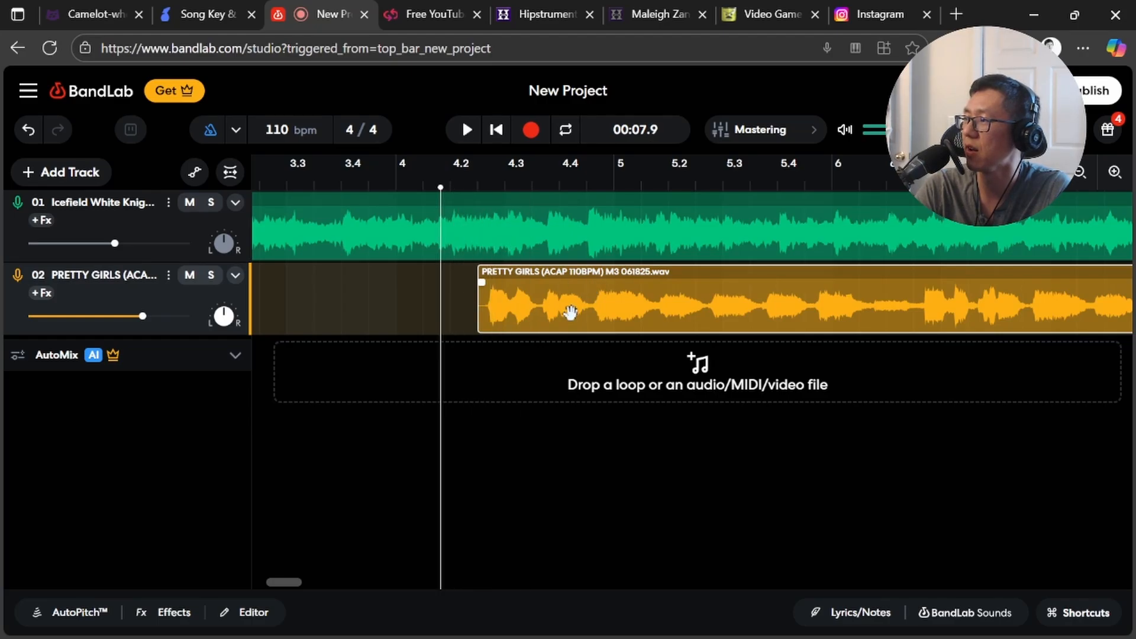
# Step: Nudge the Pretty Girls region slightly later with snapping off and replay the mix several times to check its timing
pyautogui.moveTo(569, 312); pyautogui.dragTo(588, 306)
pyautogui.press('space')
pyautogui.press('space')
pyautogui.press('space')
pyautogui.press('space')
pyautogui.press('space')
pyautogui.press('space')
pyautogui.press('space')
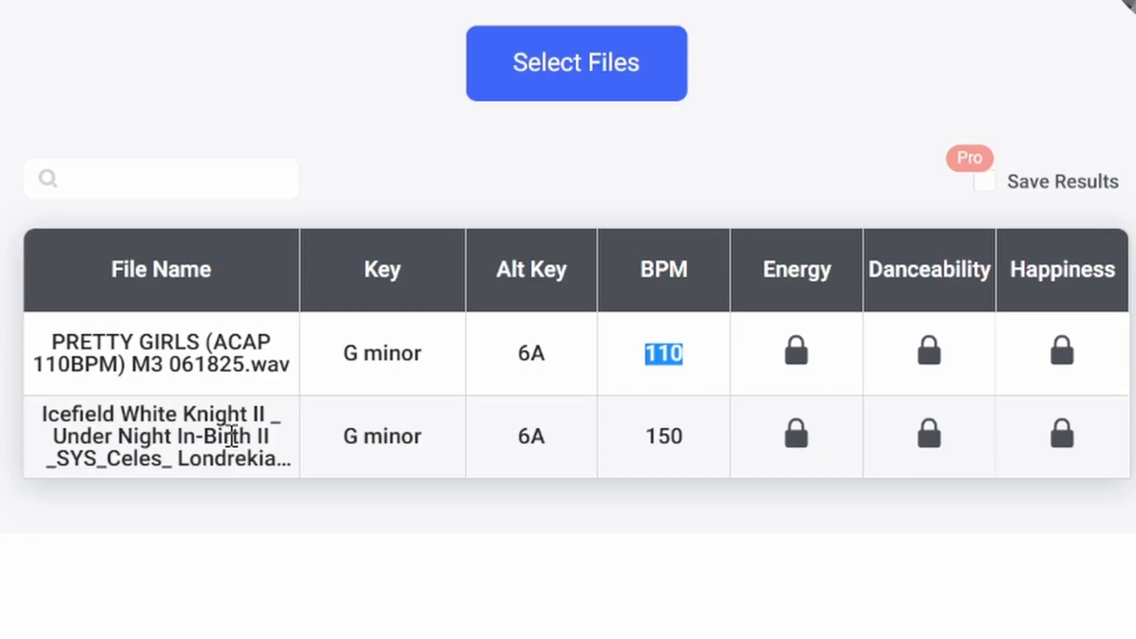
# Step: Analyze the Chocolat - Syndrome instrumental in Tunebat and open the BandLab project Syndrome x Pretty Girls EXAMPLE
pyautogui.click(558, 83)
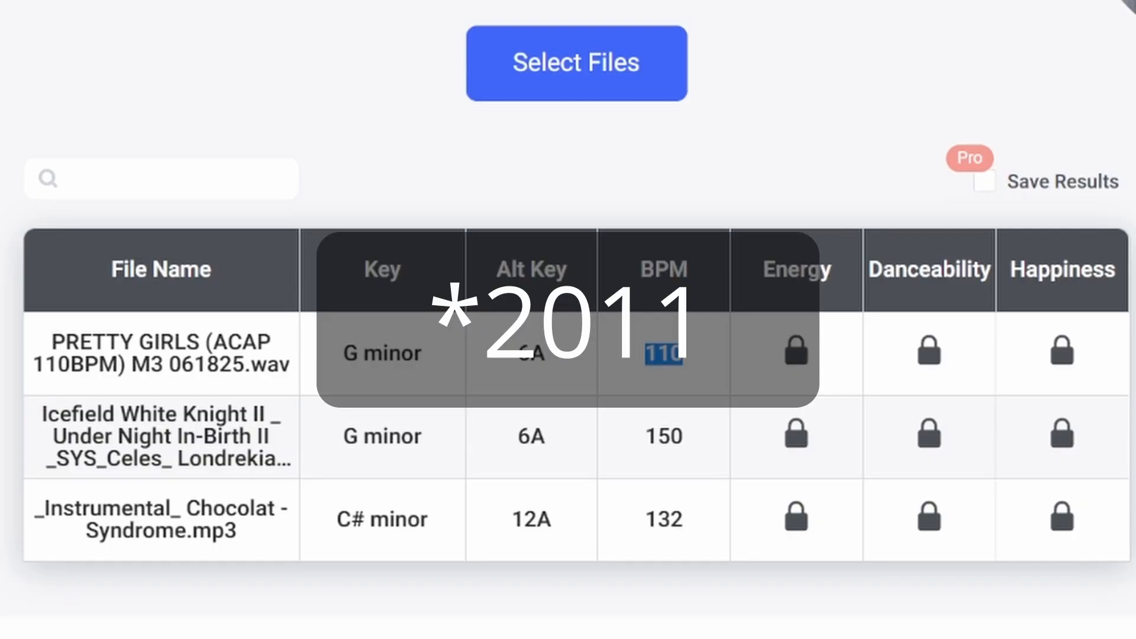
pyautogui.click(438, 159)
pyautogui.scroll(-2, 438, 160)
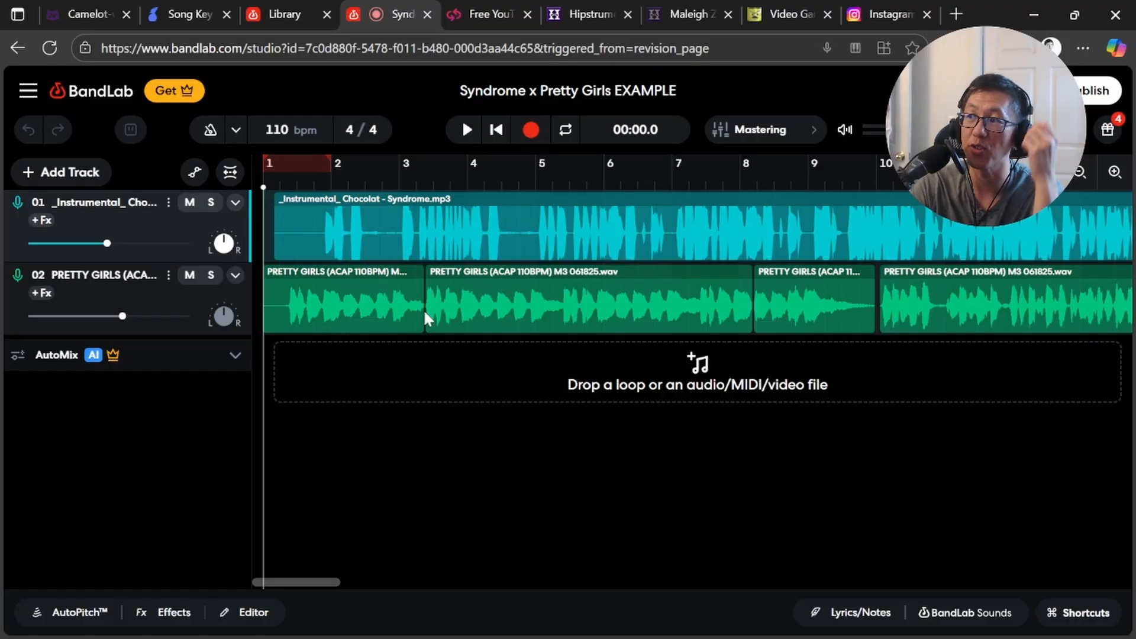
# Step: Review the tracks' keys and tempos in Tunebat and play the Syndrome x Pretty Girls EXAMPLE project from the start
pyautogui.click(184, 15)
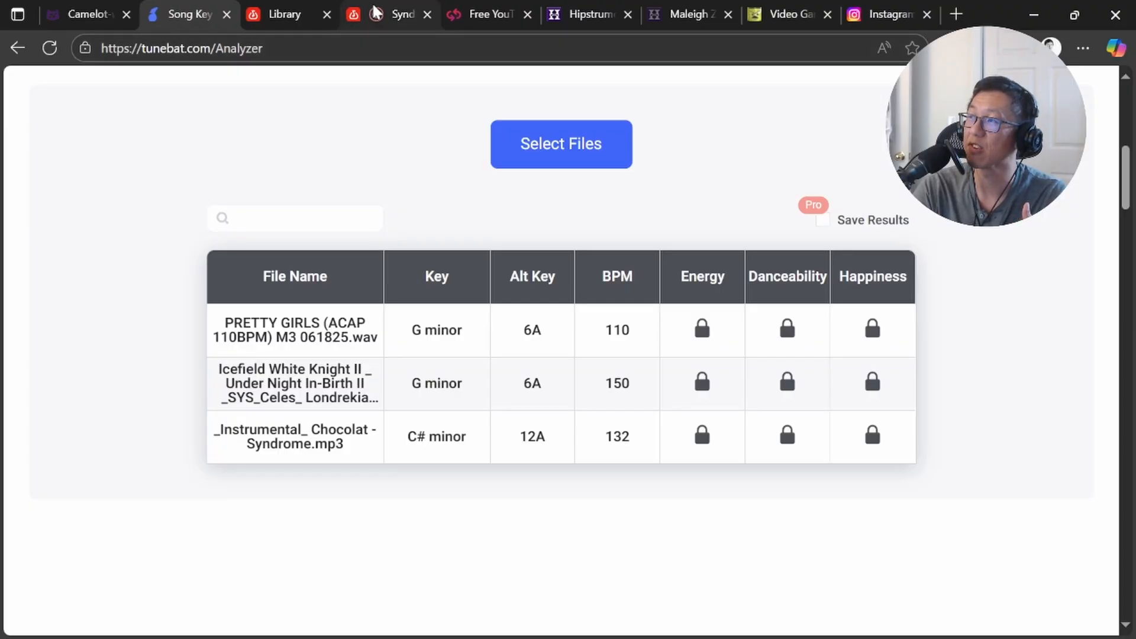
pyautogui.click(375, 11)
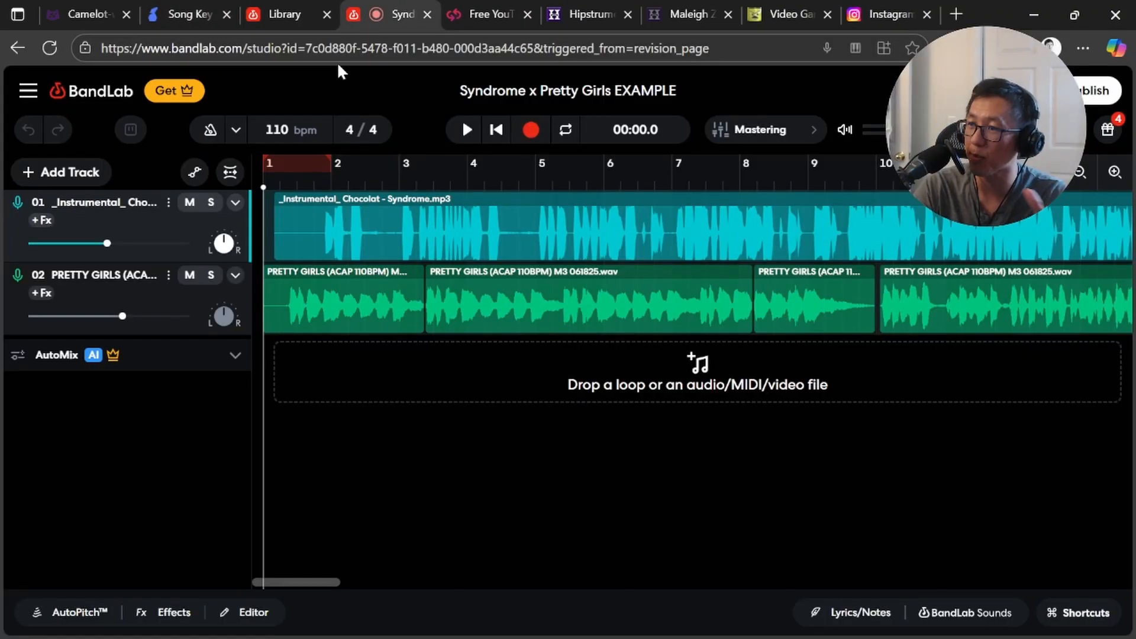
pyautogui.click(270, 183)
pyautogui.click(467, 130)
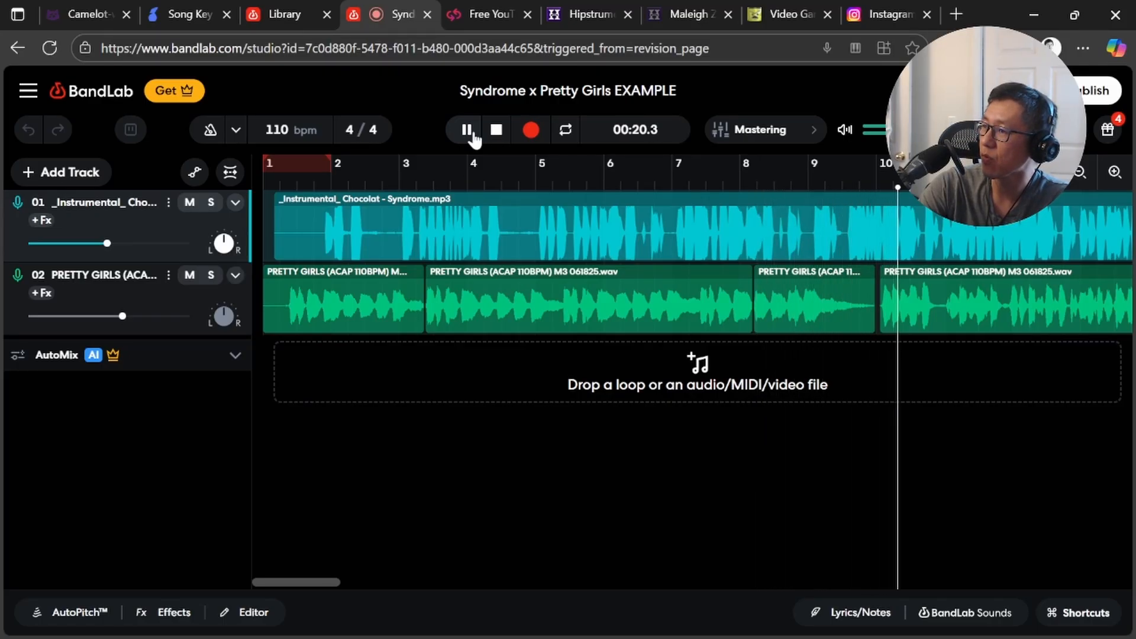
pyautogui.moveTo(308, 581); pyautogui.dragTo(397, 572)
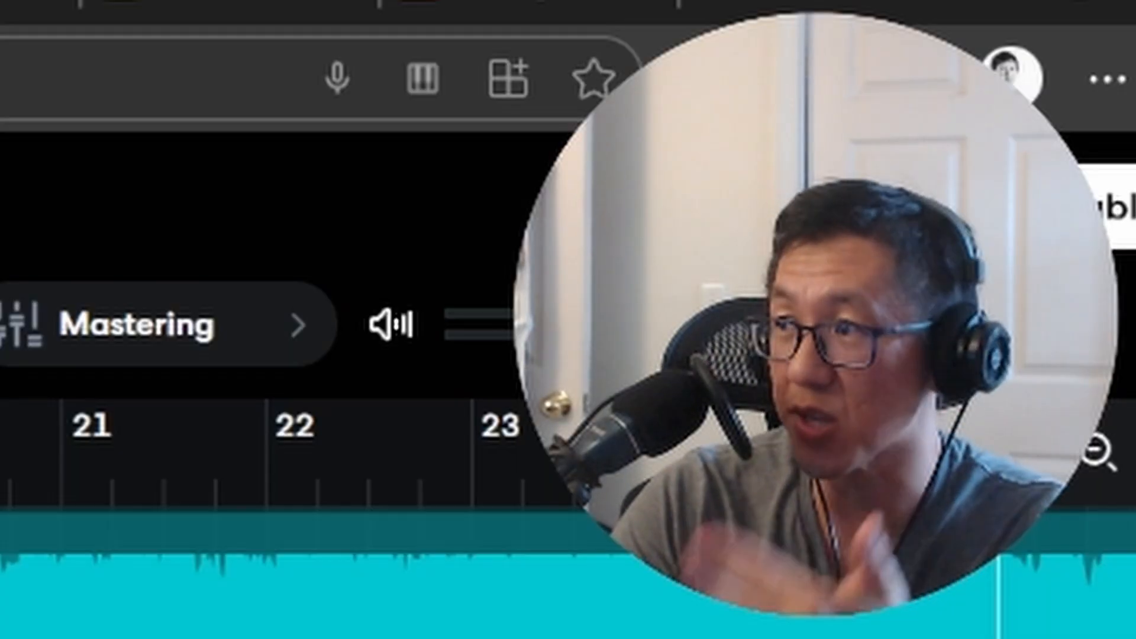
# Step: Create a new BandLab project at 132 bpm, matching the Tunebat analysis, and import the Chocolat - Syndrome instrumental
pyautogui.hotkey('ctrl', 'Tab')
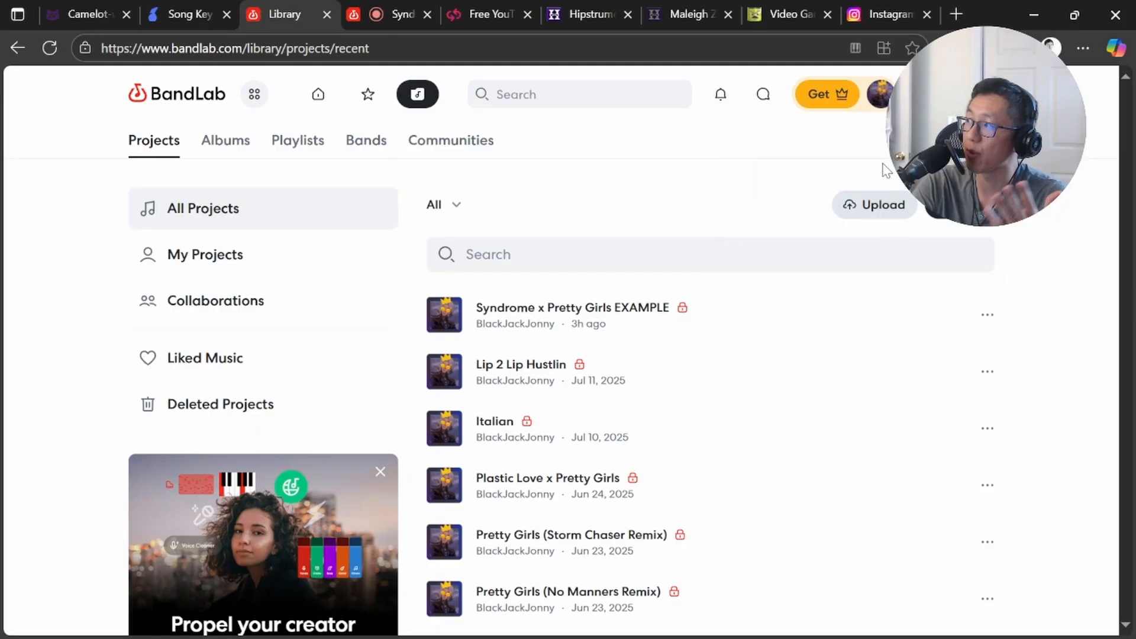
pyautogui.click(416, 94)
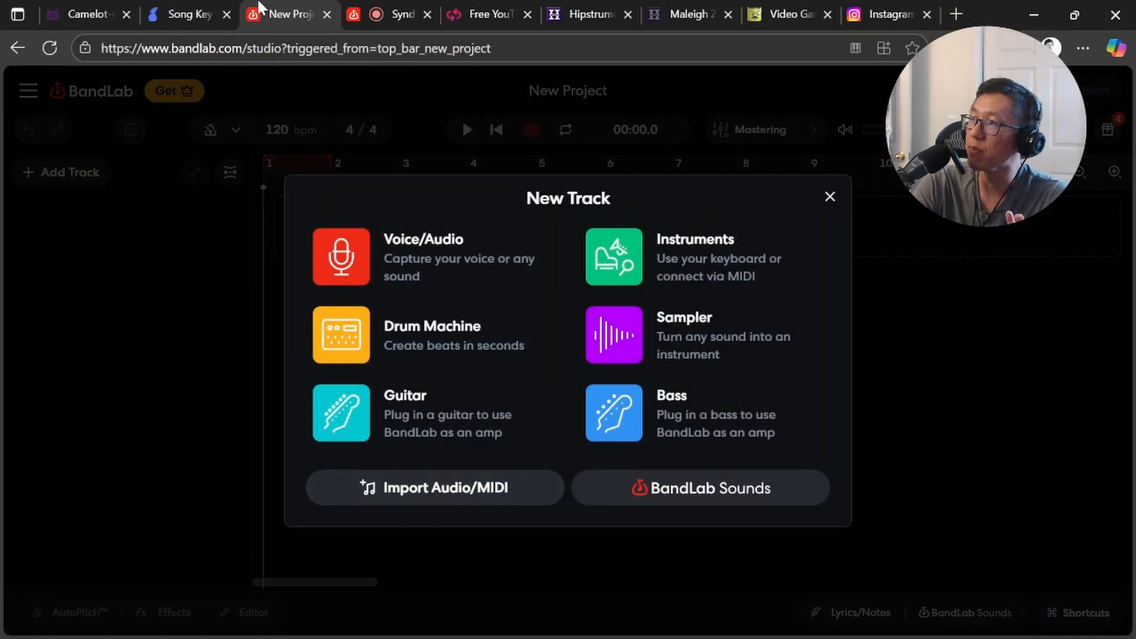
pyautogui.click(830, 197)
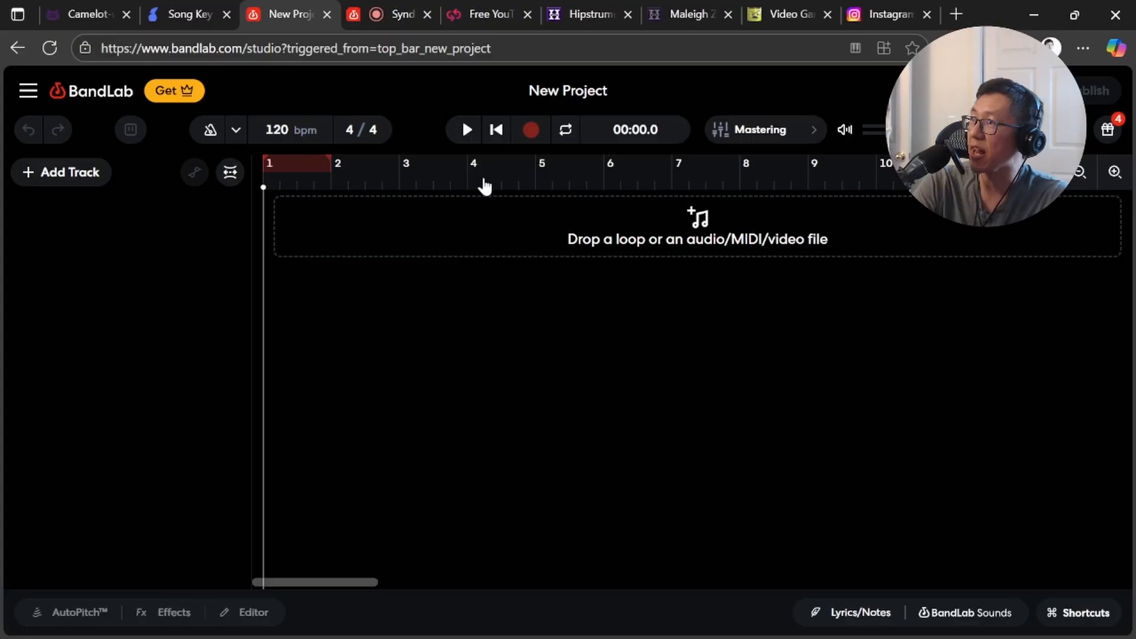
pyautogui.click(157, 7)
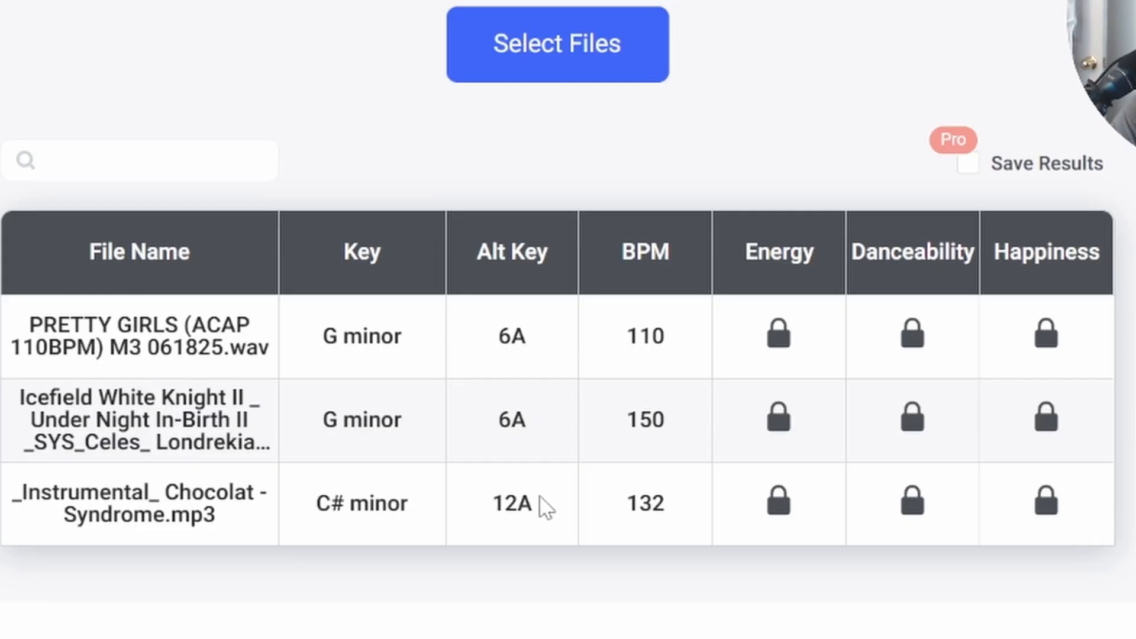
pyautogui.click(145, 7)
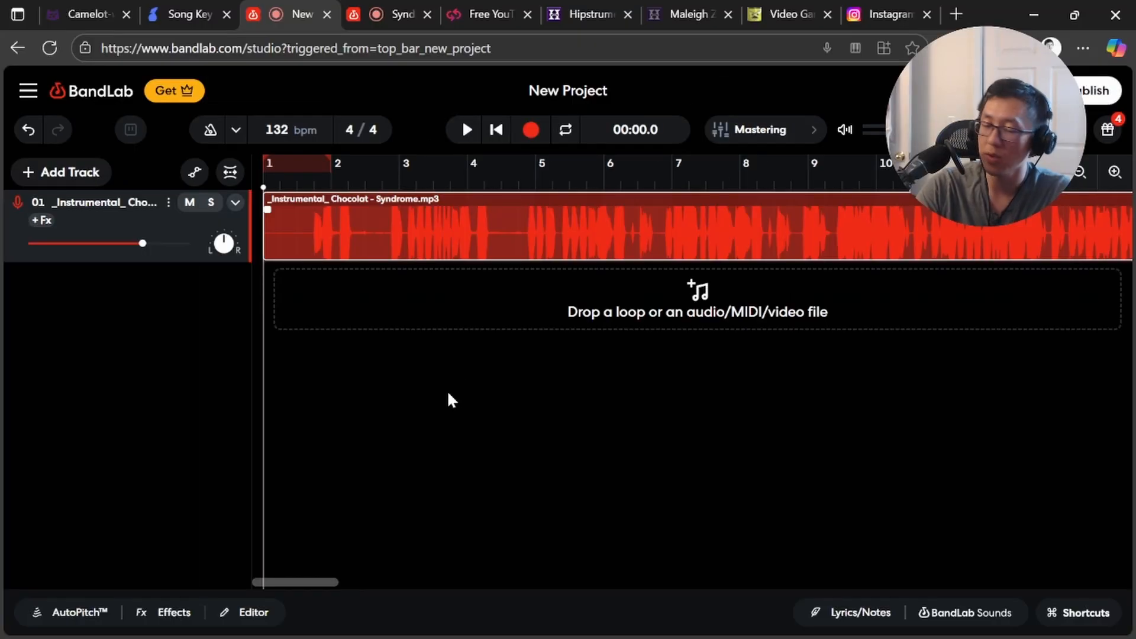
# Step: Play the imported Chocolat - Syndrome instrumental from the start at 132 bpm and lower its track volume slightly
pyautogui.press('space')
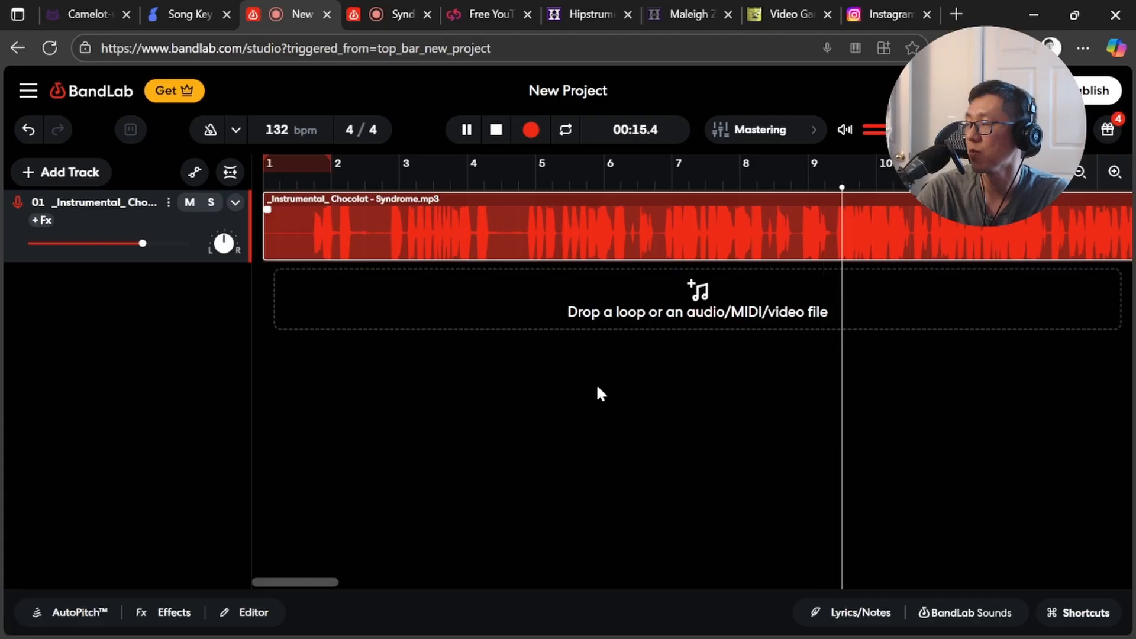
pyautogui.press('space')
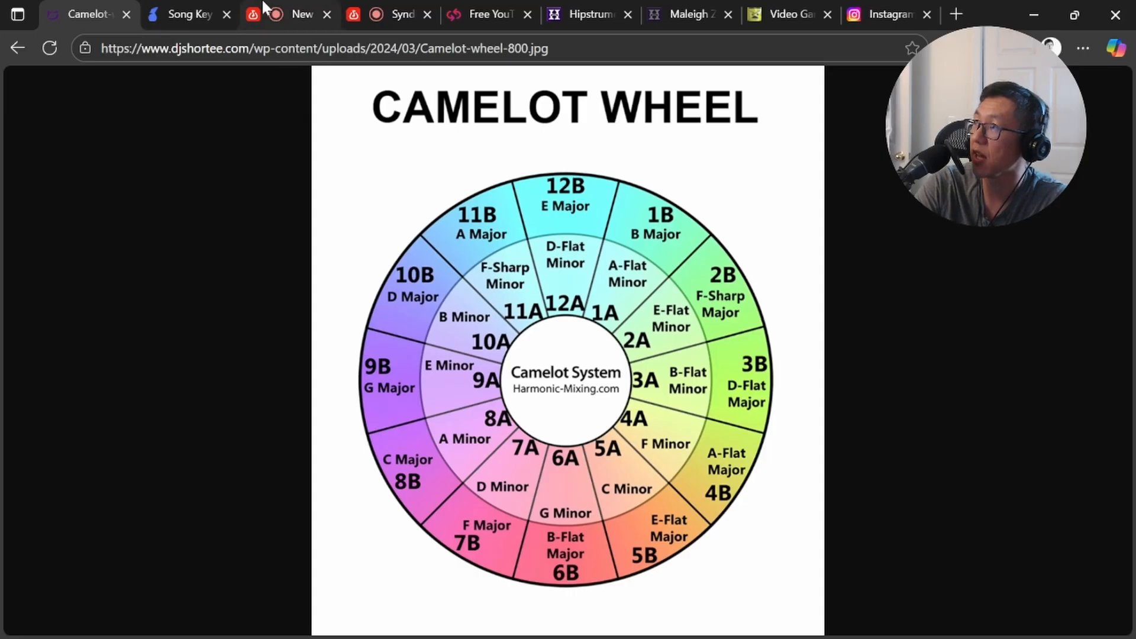
# Step: Check the acapella's tempo in Tunebat, and set the new project to 110 bpm with the existing instrumental region stretched to match
pyautogui.click(381, 10)
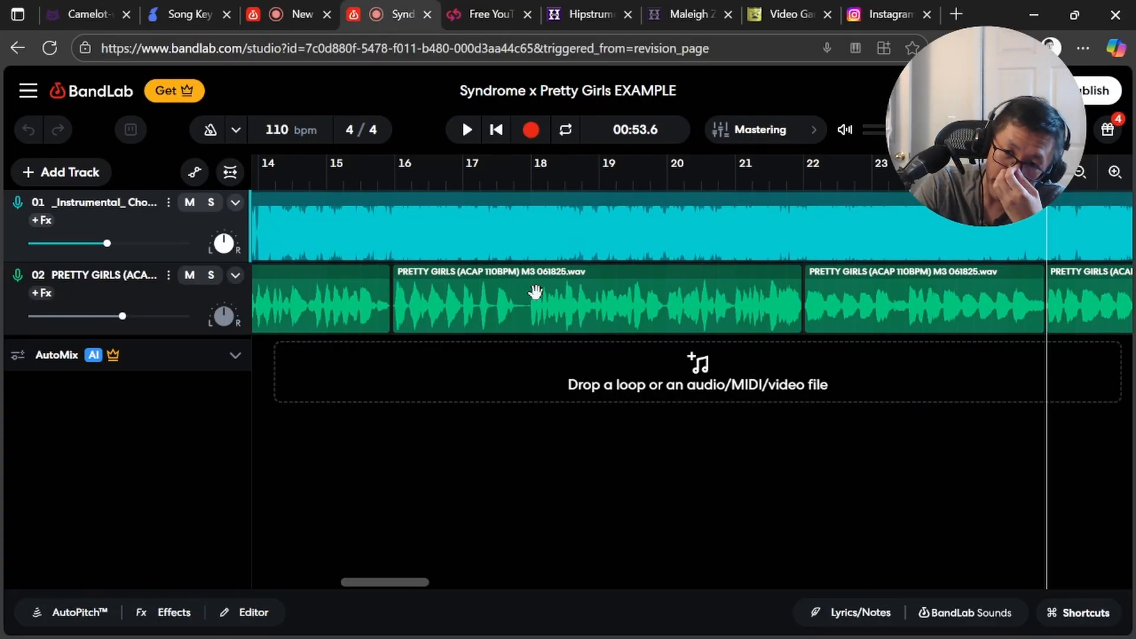
pyautogui.click(285, 8)
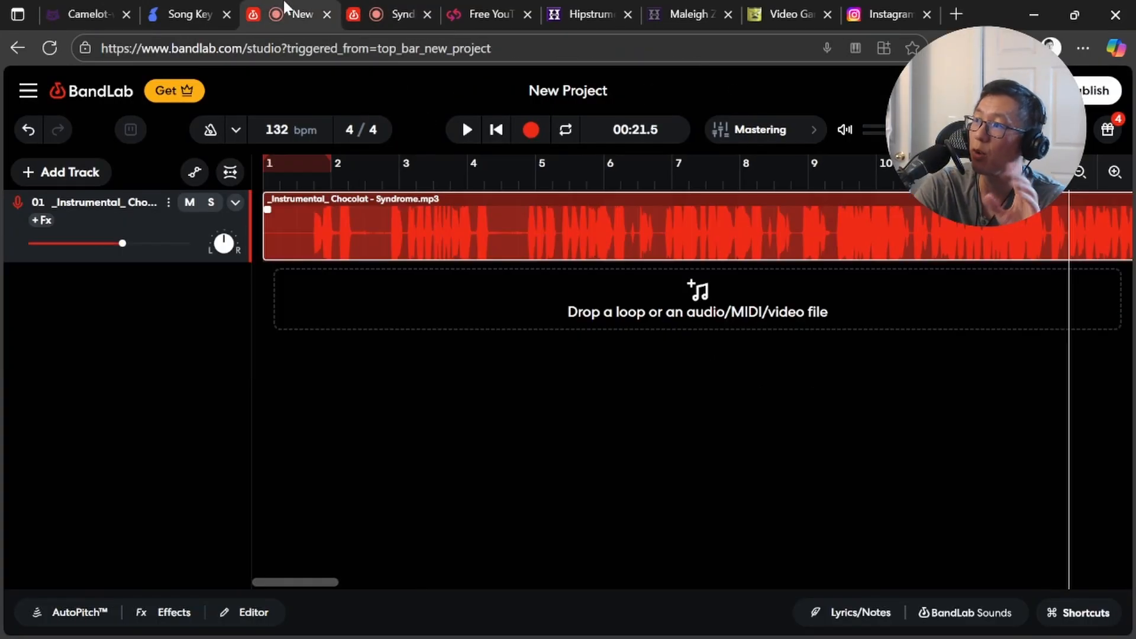
pyautogui.click(202, 11)
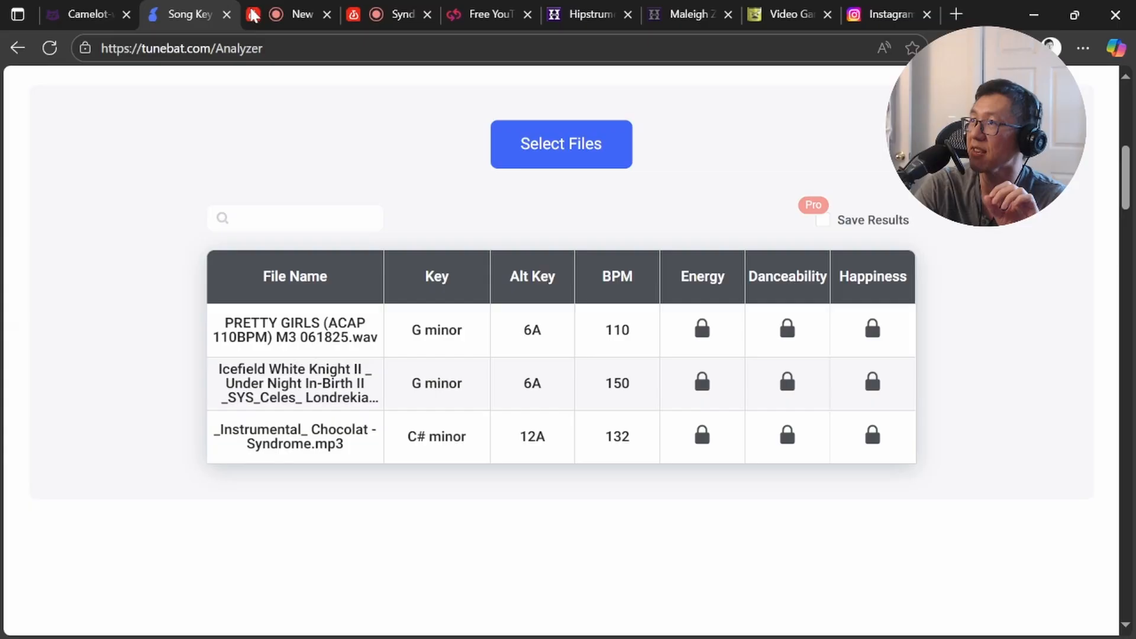
pyautogui.click(300, 14)
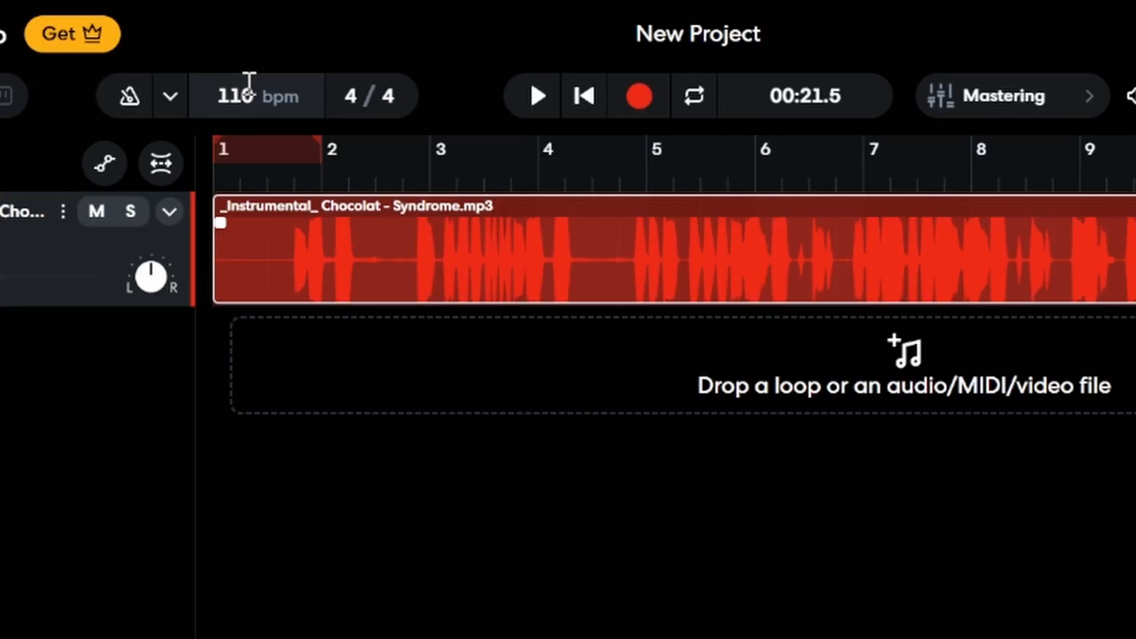
pyautogui.click(556, 577)
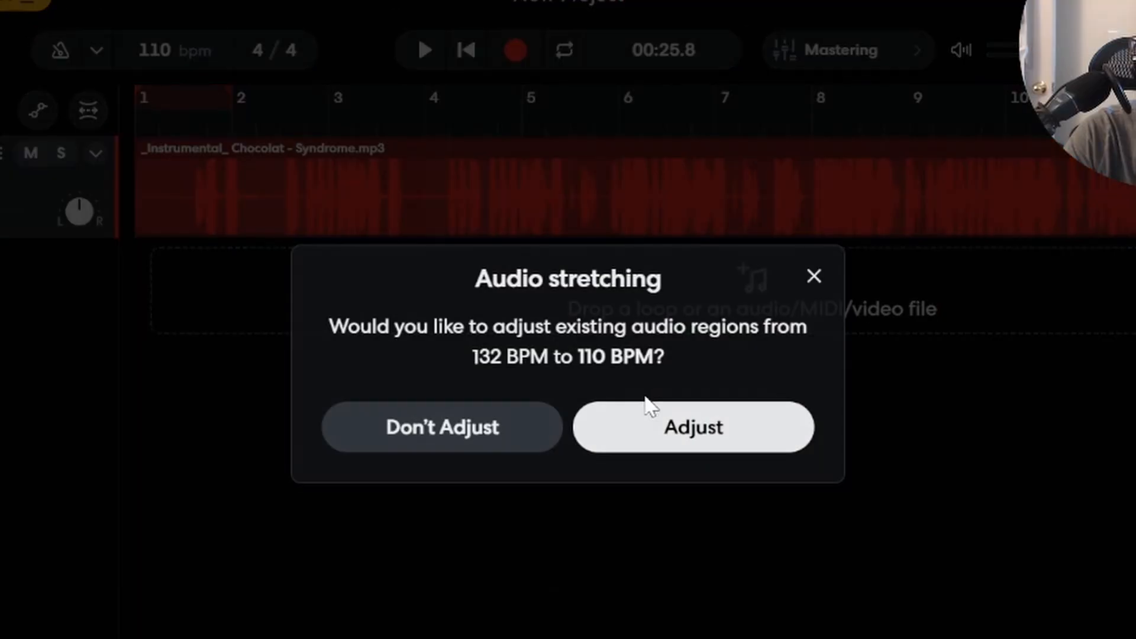
pyautogui.click(829, 521)
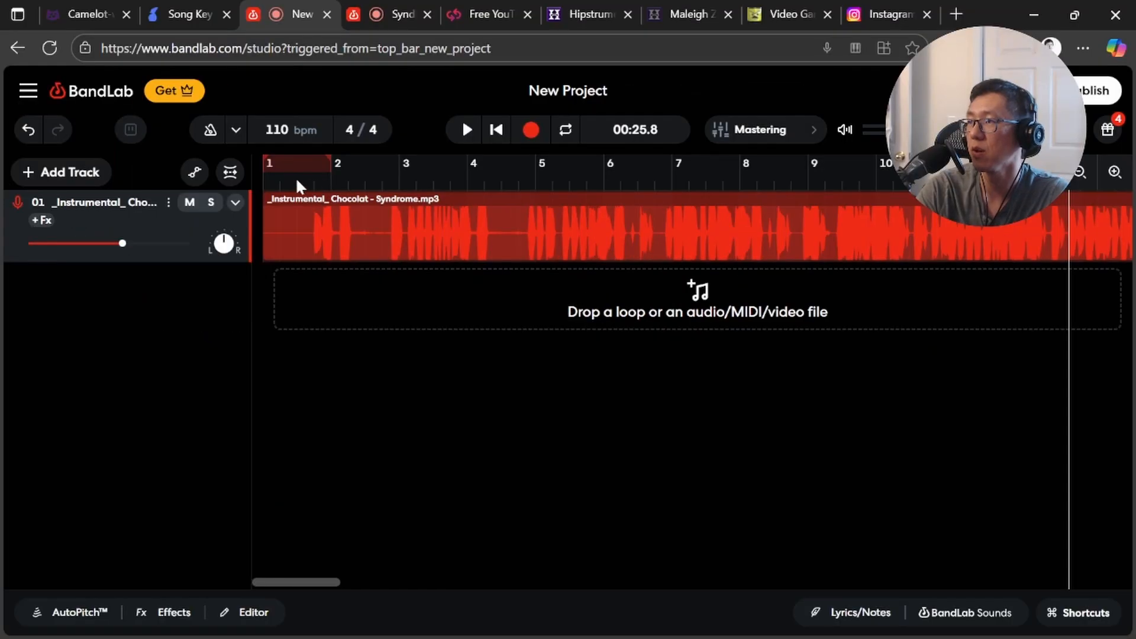
# Step: Play the stretched Chocolat - Syndrome instrumental from near the start at 110 bpm
pyautogui.click(290, 177)
pyautogui.press('space')
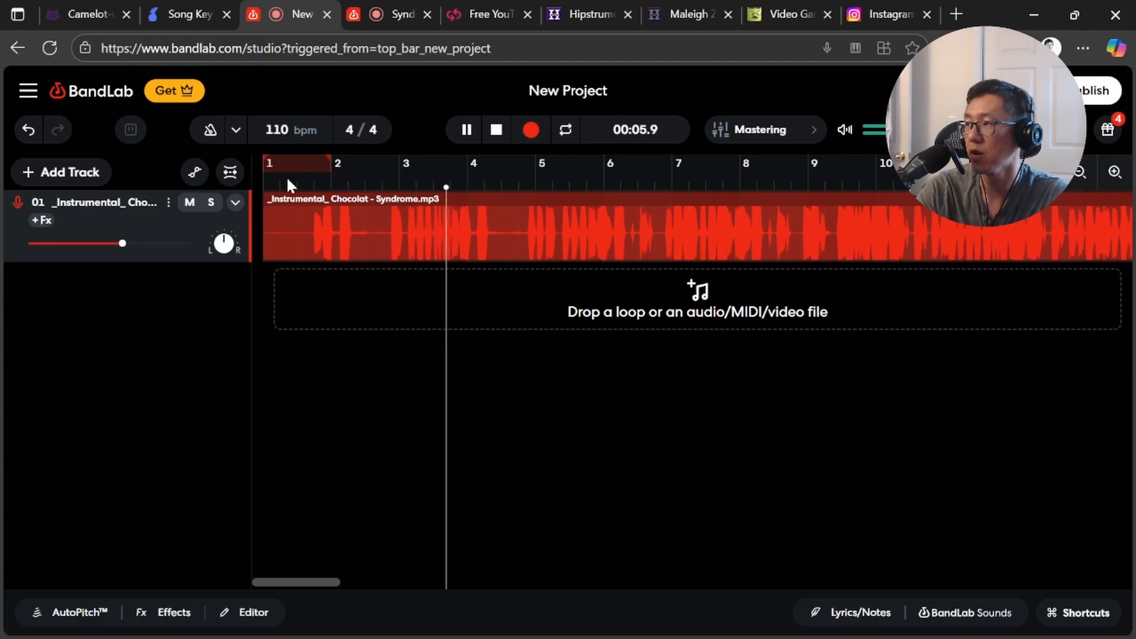
pyautogui.press('space')
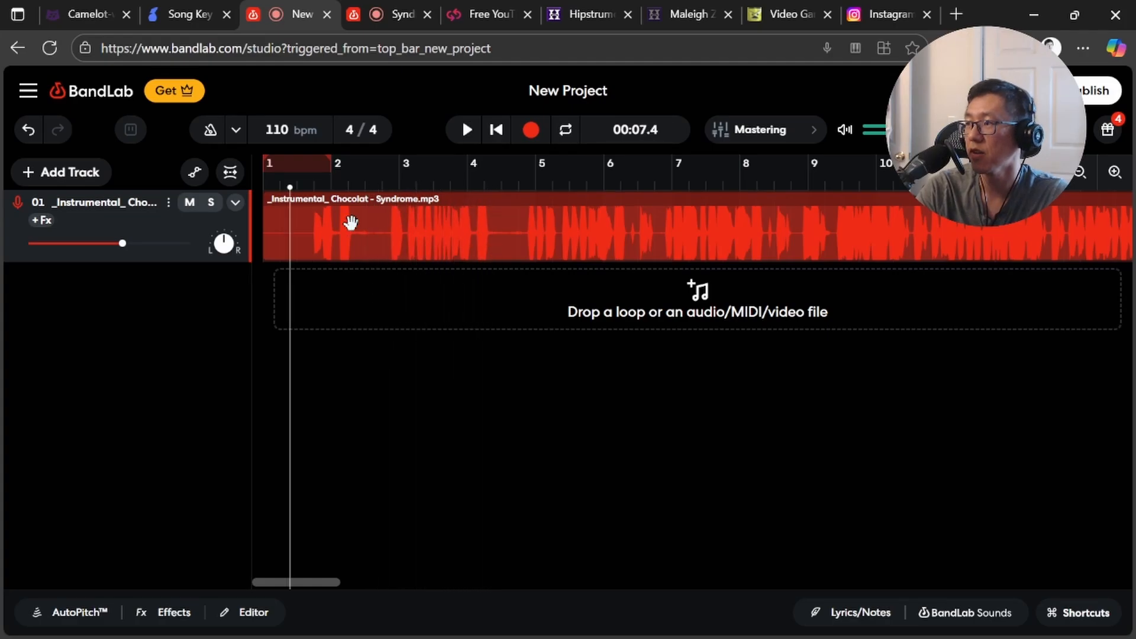
# Step: Try lowering the instrumental region's pitch with AudioStretch and play the result
pyautogui.rightClick(373, 245)
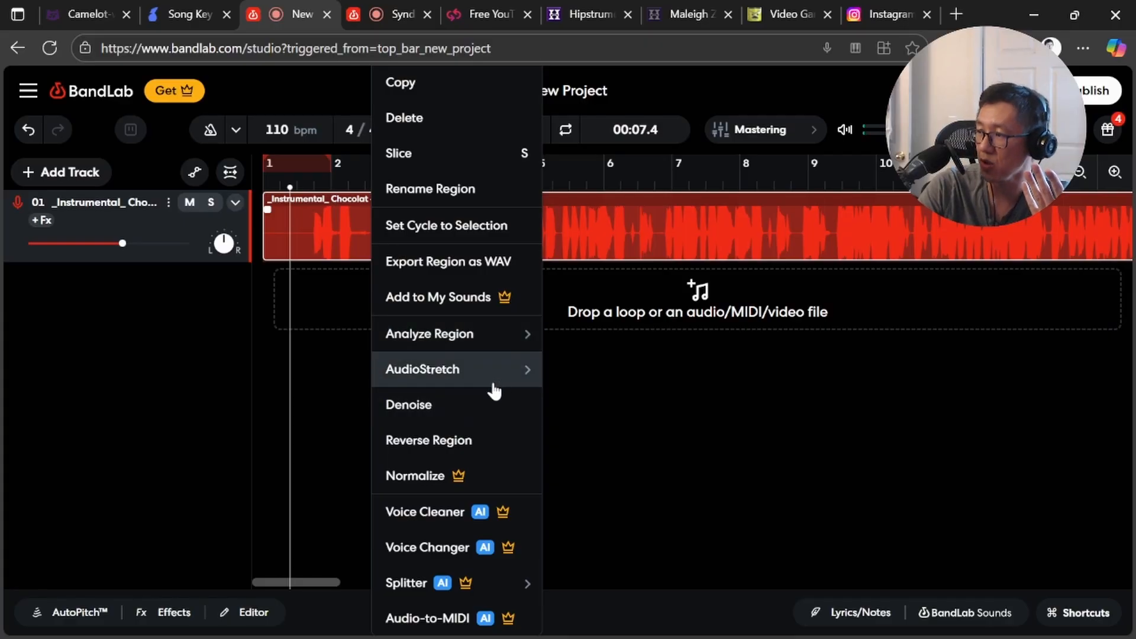
pyautogui.moveTo(504, 380)
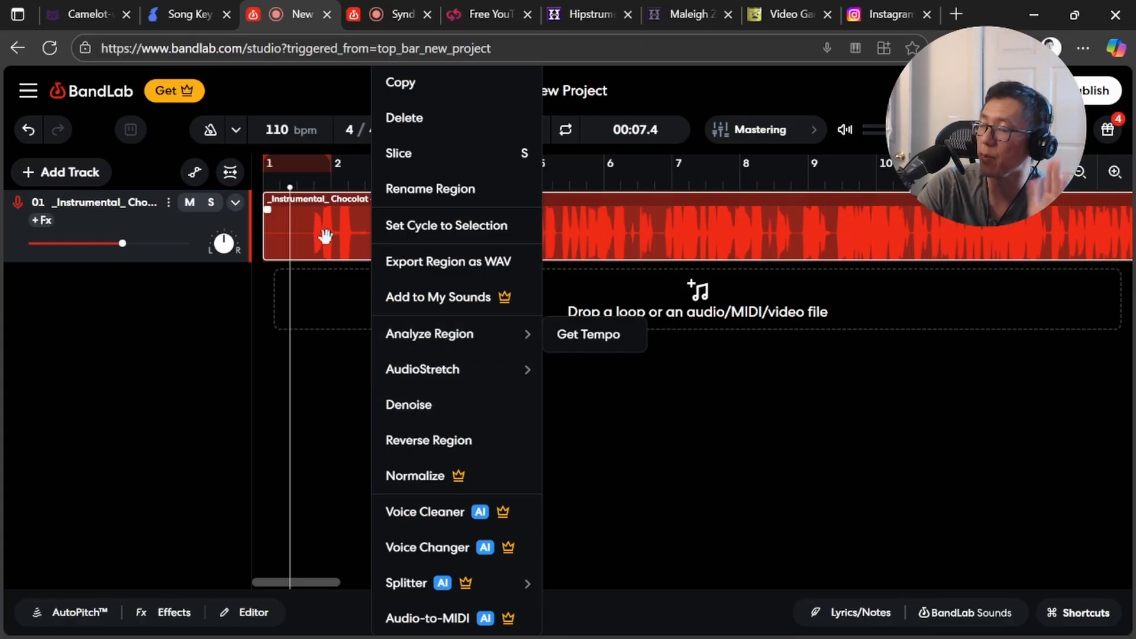
pyautogui.rightClick(326, 243)
pyautogui.moveTo(414, 349)
pyautogui.moveTo(324, 399)
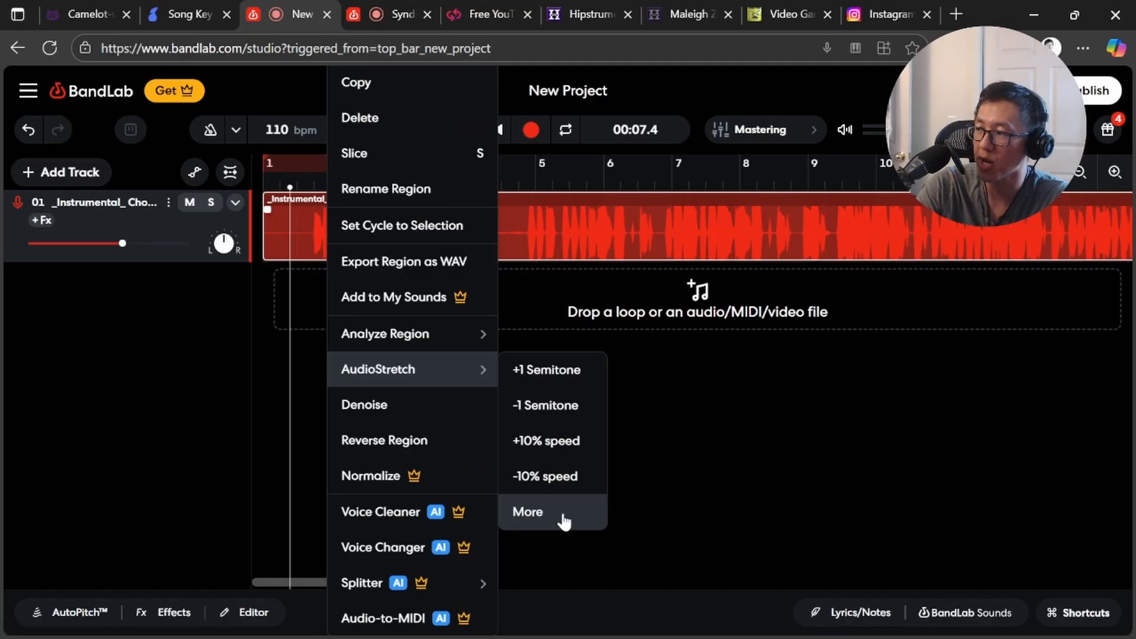
pyautogui.click(562, 514)
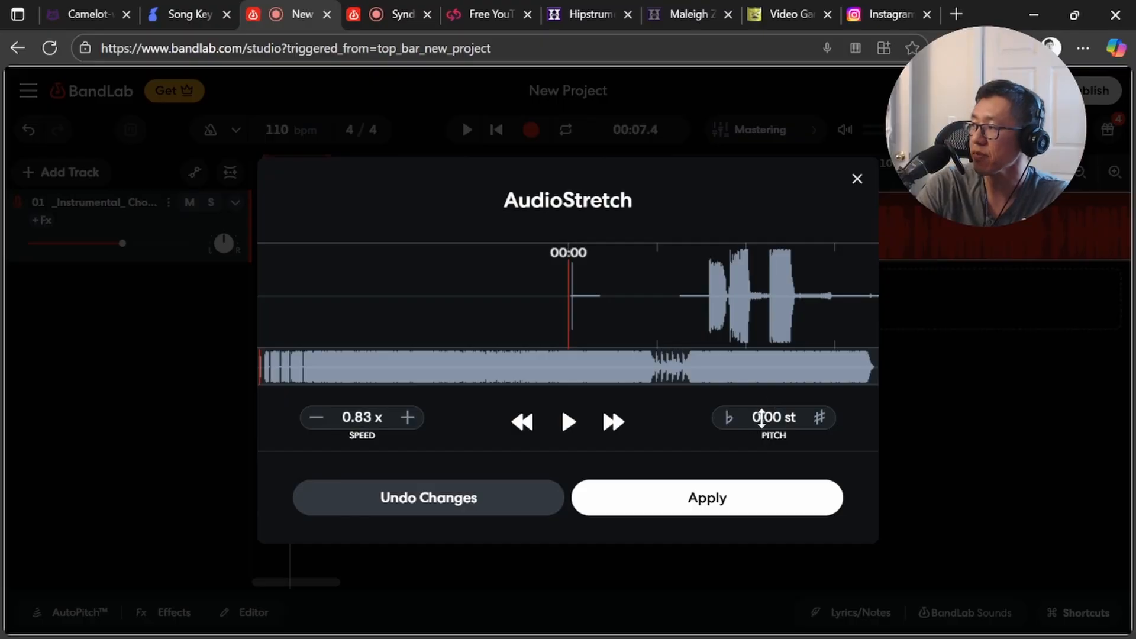
pyautogui.moveTo(761, 417); pyautogui.dragTo(785, 427)
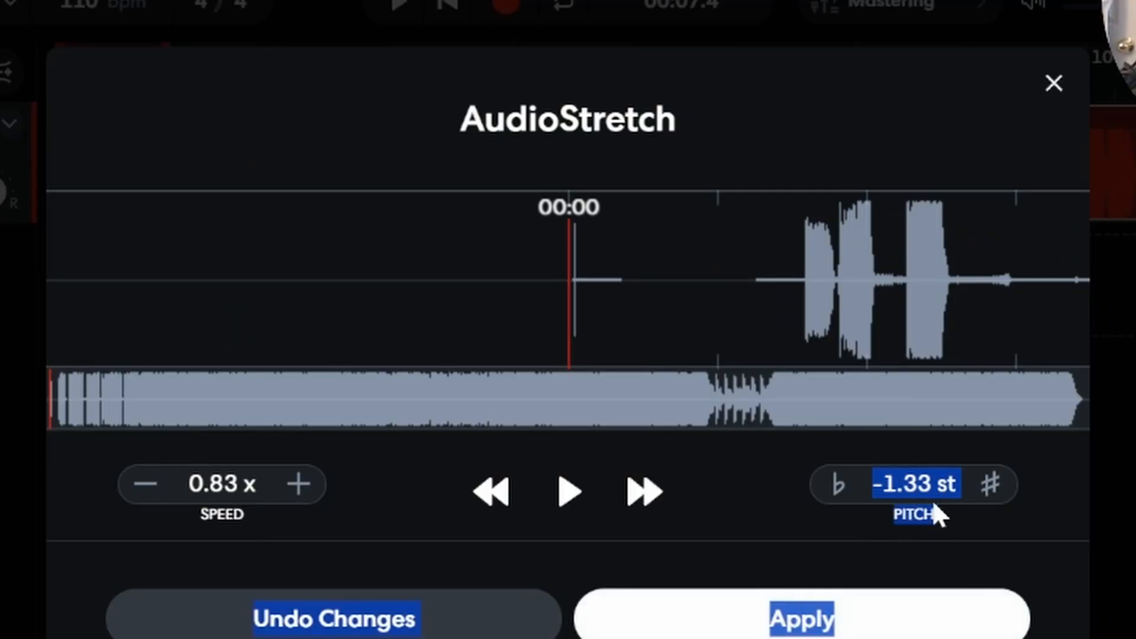
pyautogui.moveTo(895, 487); pyautogui.dragTo(923, 521)
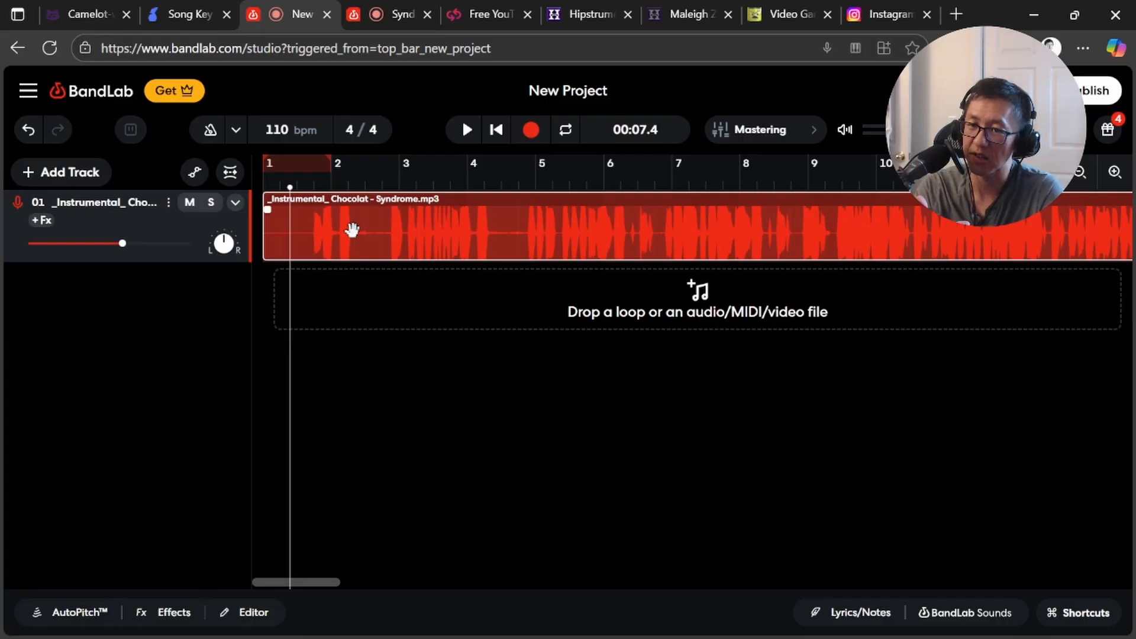
pyautogui.press('space')
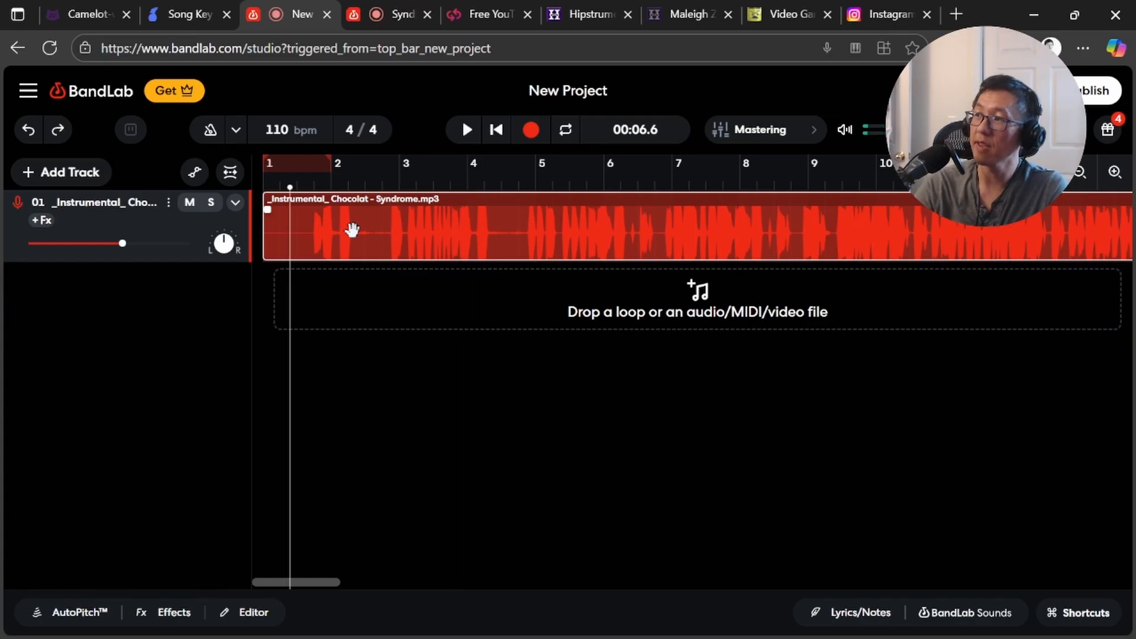
# Step: Consult the Camelot wheel for compatible keys and replay the opening of the instrumental
pyautogui.click(65, 10)
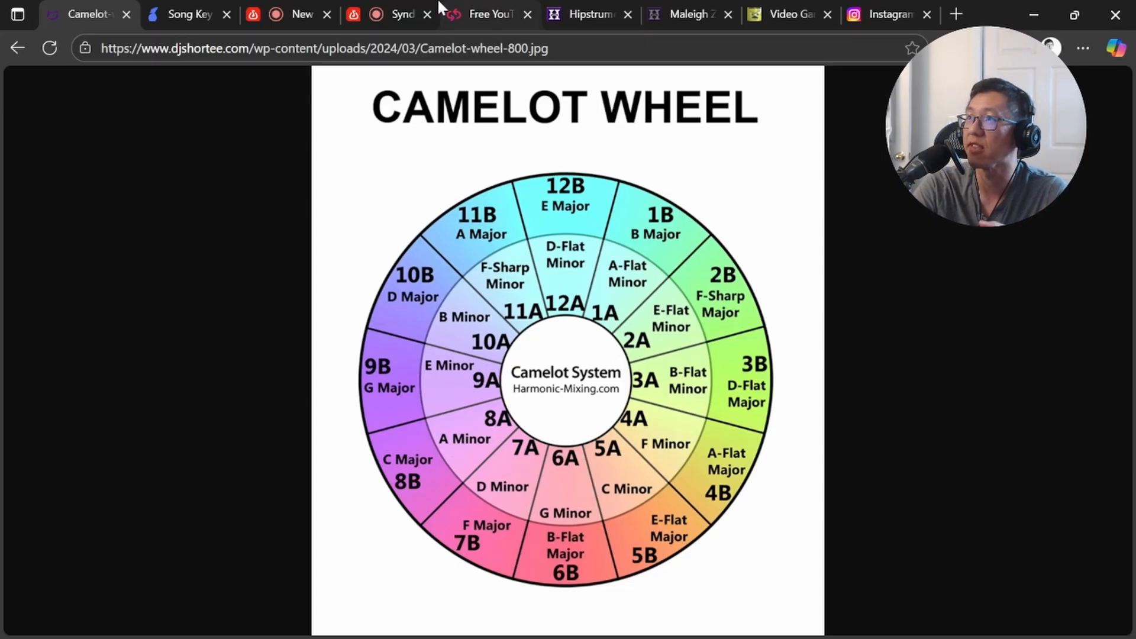
pyautogui.click(297, 13)
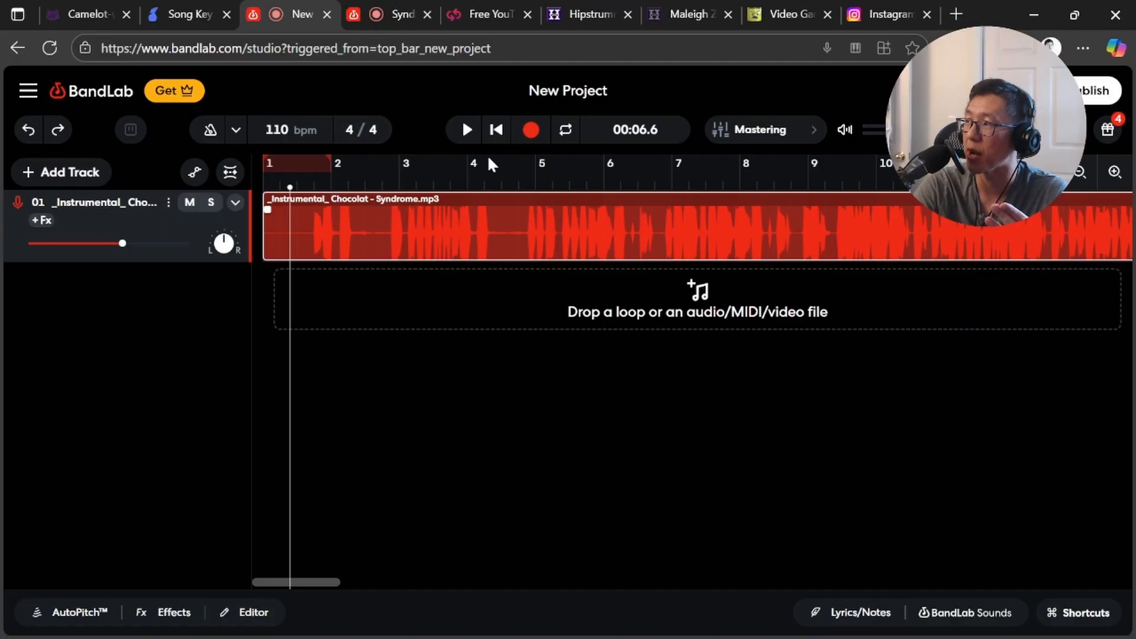
pyautogui.click(467, 130)
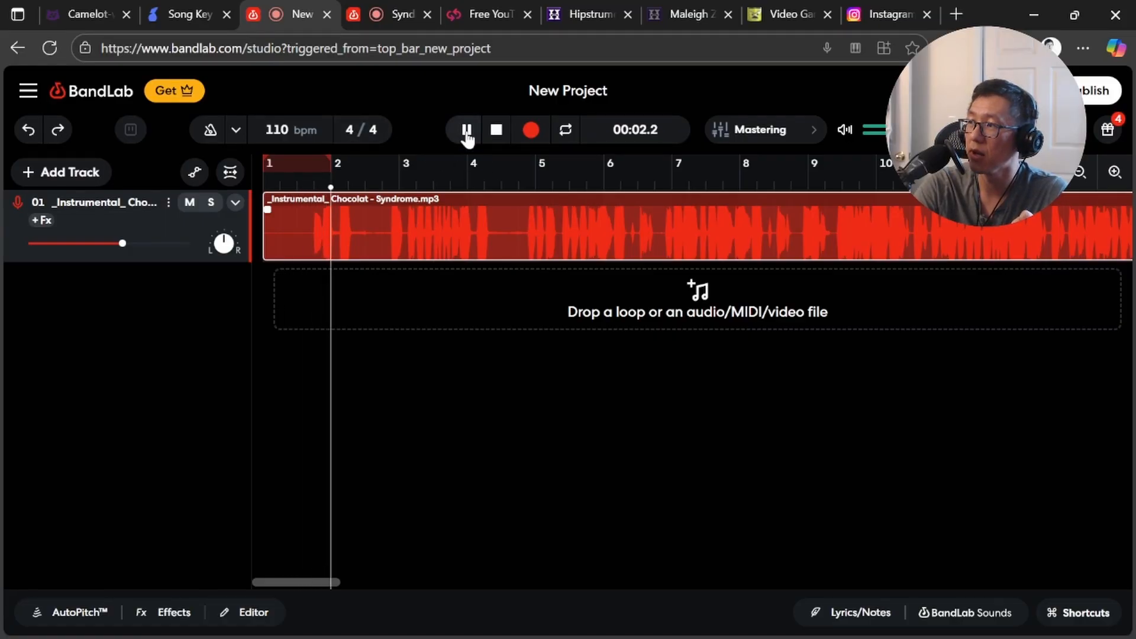
pyautogui.click(467, 130)
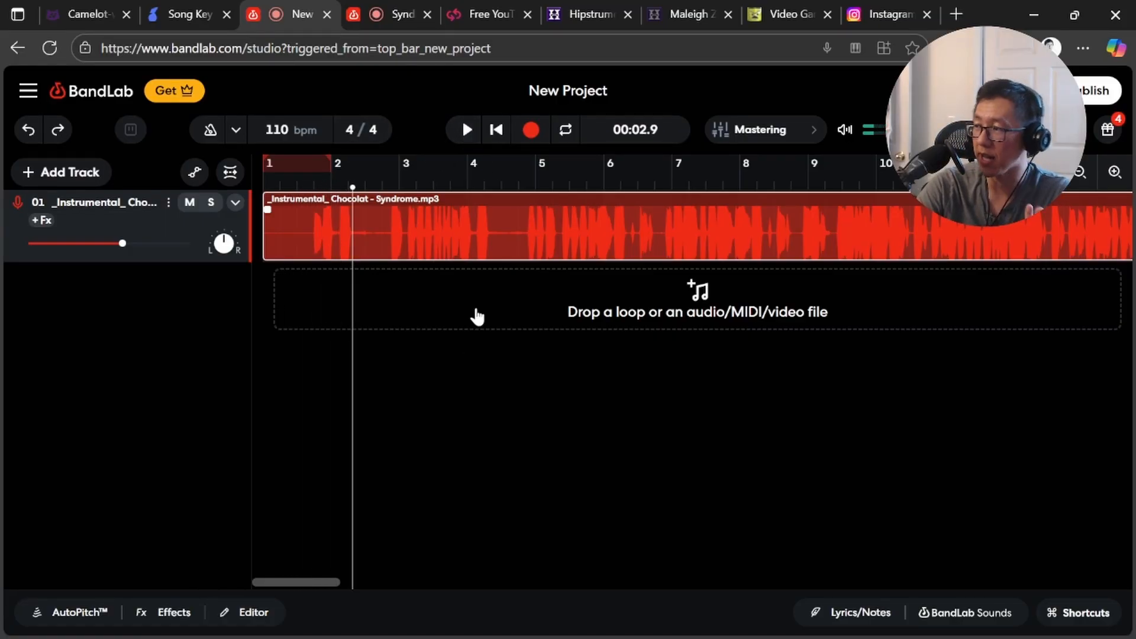
# Step: Import PRETTY GIRLS (ACAP 110BPM) M3 061825.wav onto a second track and play the instrumental alone with the acapella temporarily muted
pyautogui.moveTo(0, 310); pyautogui.dragTo(494, 315)
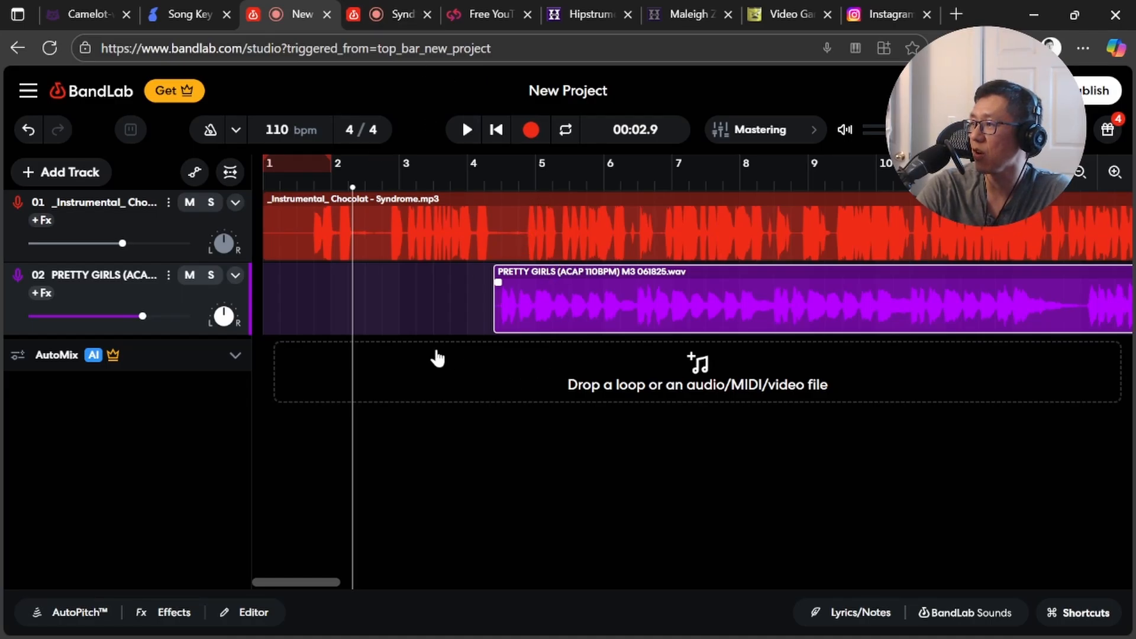
pyautogui.click(190, 276)
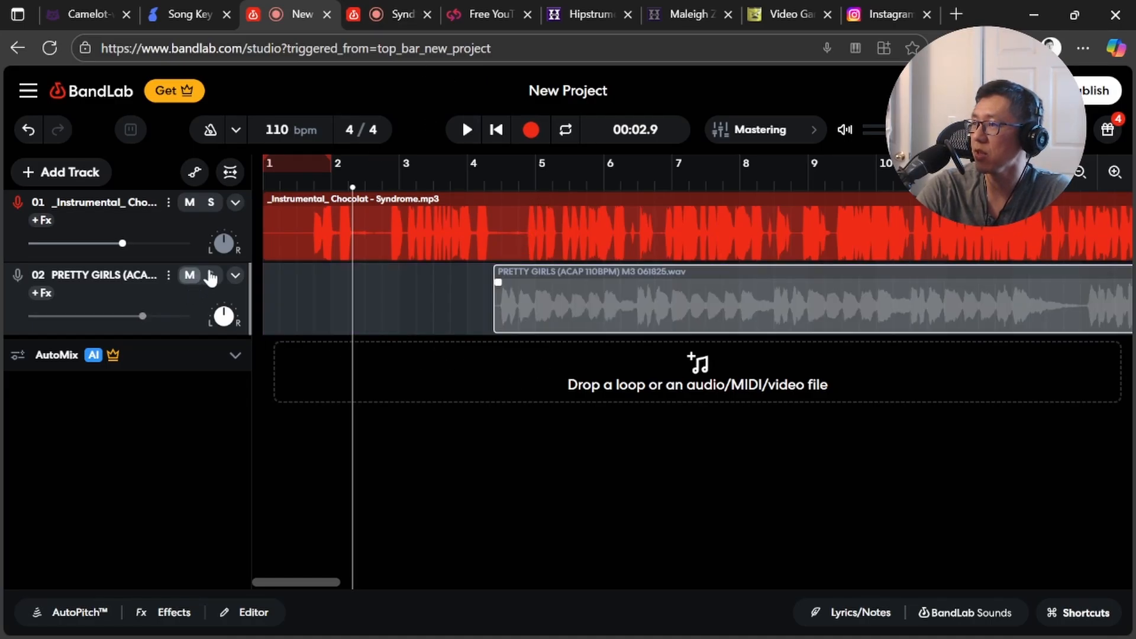
pyautogui.click(296, 174)
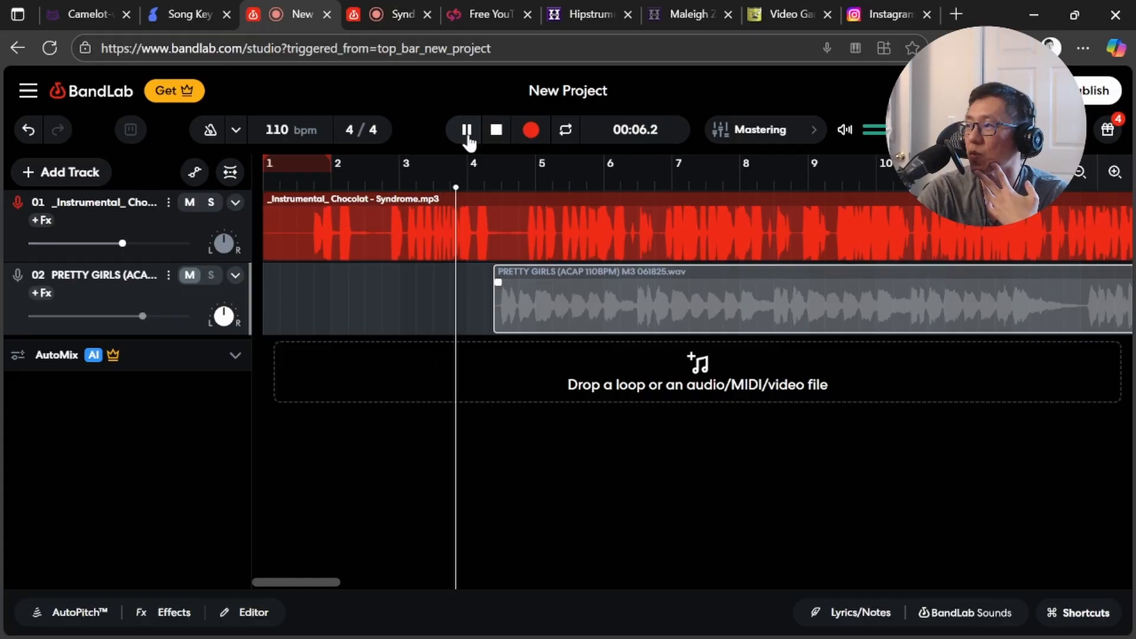
pyautogui.click(468, 136)
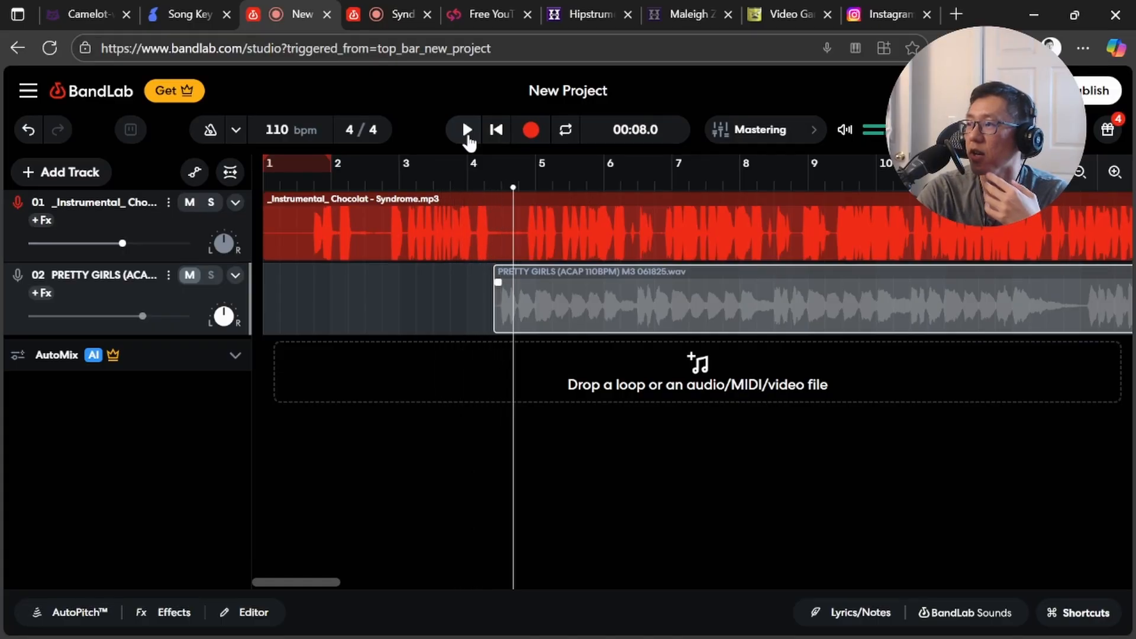
pyautogui.click(189, 283)
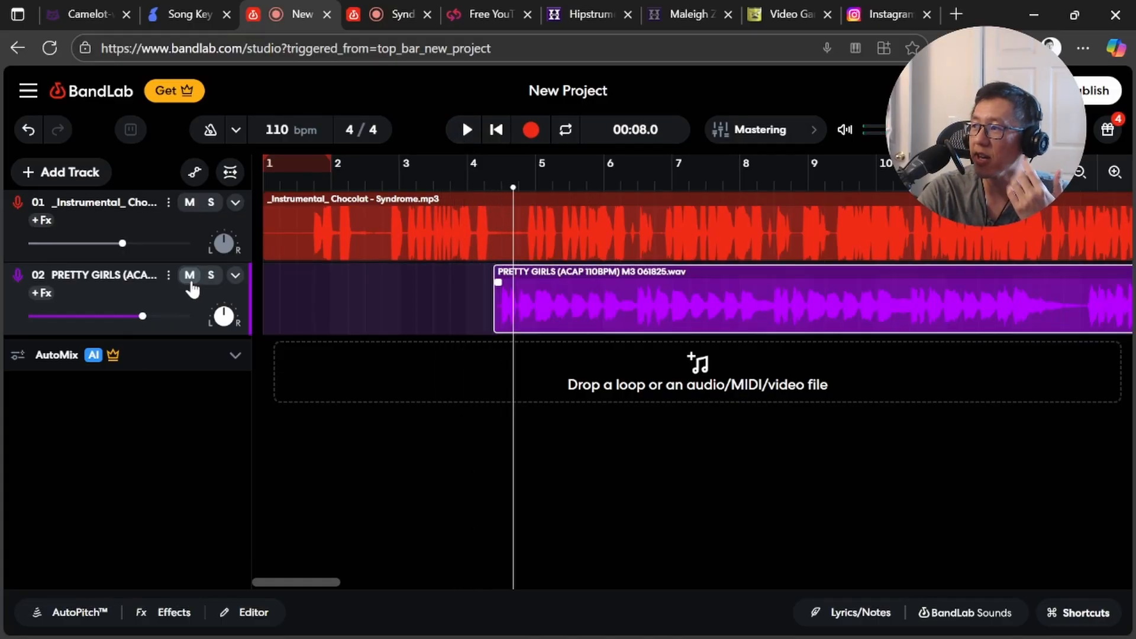
# Step: Move the Pretty Girls acapella region to the start of bar 1 and play both tracks together
pyautogui.moveTo(578, 304); pyautogui.dragTo(349, 319)
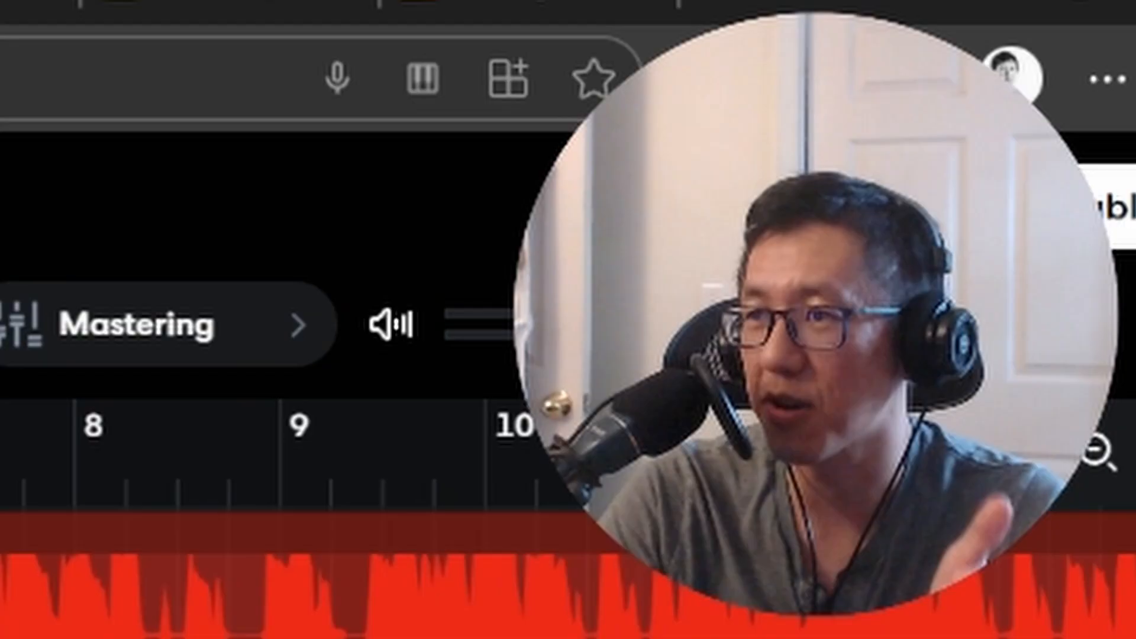
pyautogui.press('space')
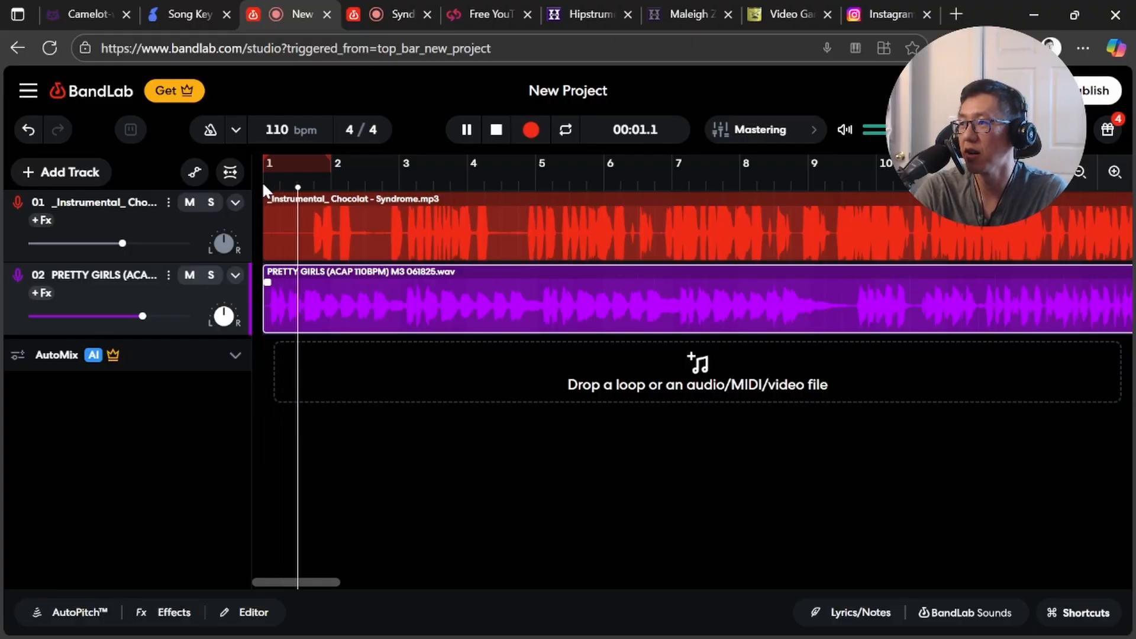
pyautogui.press('space')
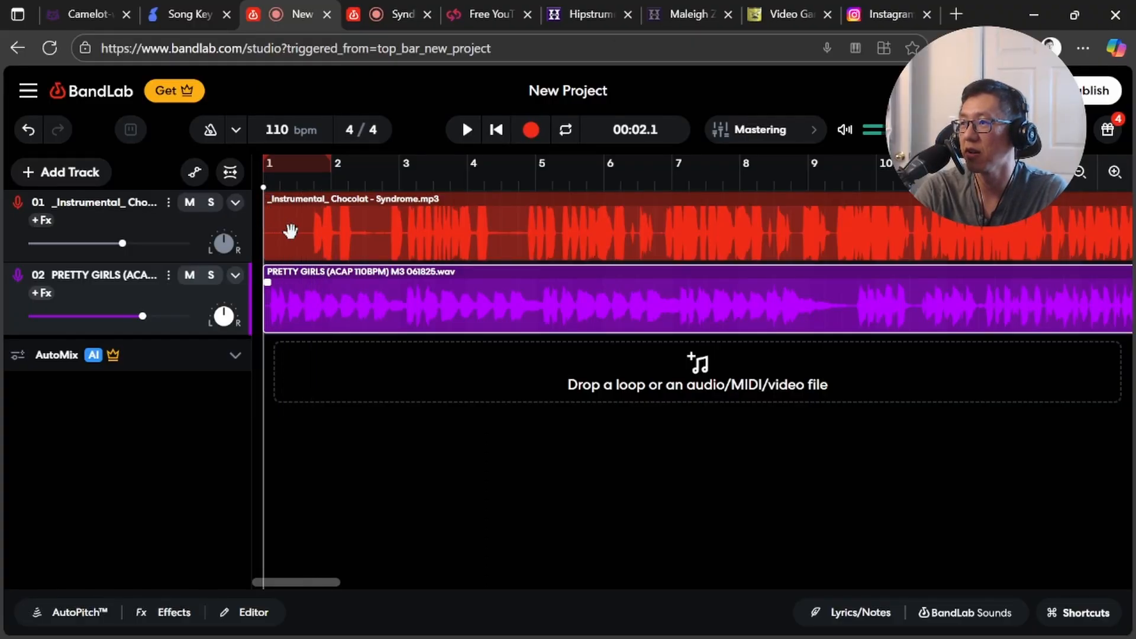
# Step: Trim and shift the instrumental region so it begins about one beat into bar 1, and play both tracks to check the alignment
pyautogui.moveTo(290, 231); pyautogui.dragTo(344, 237)
pyautogui.press('space')
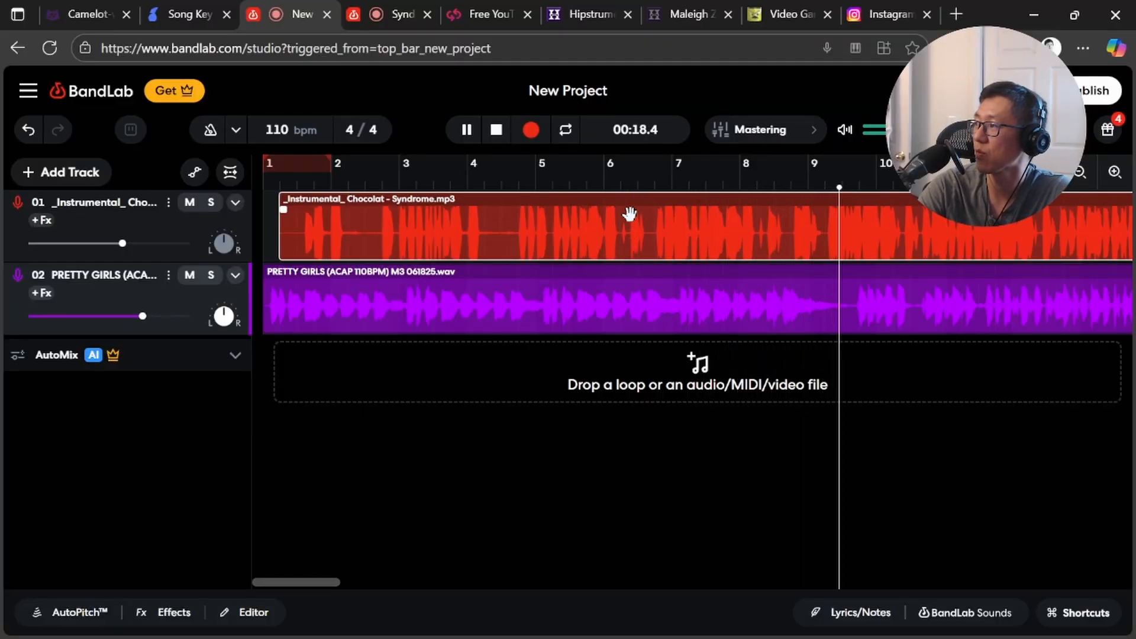
pyautogui.press('space')
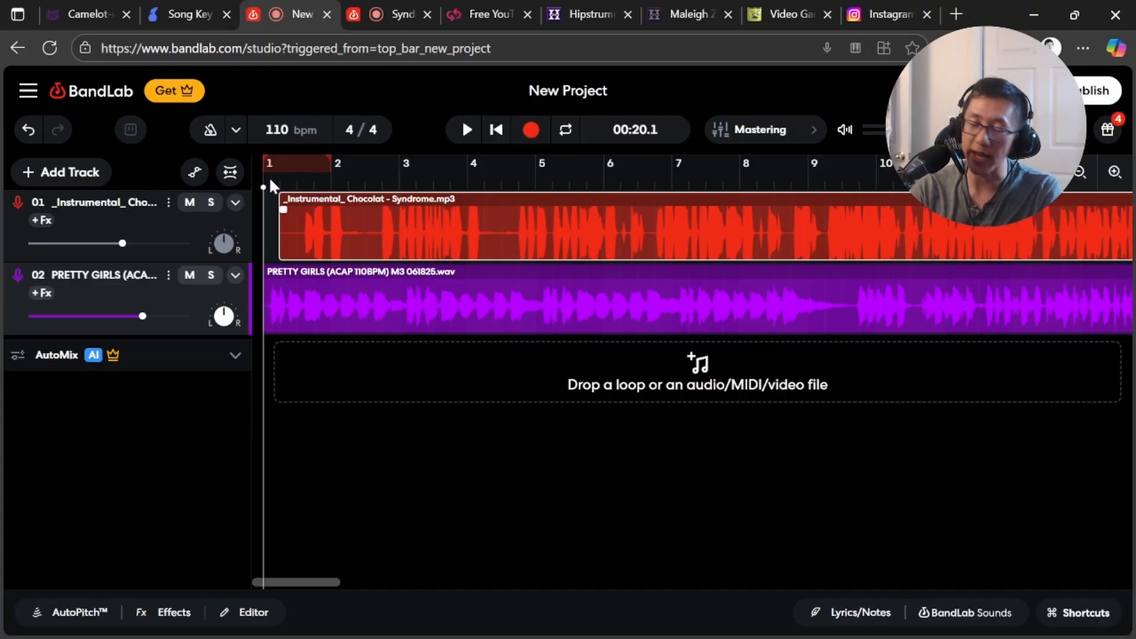
pyautogui.press('space')
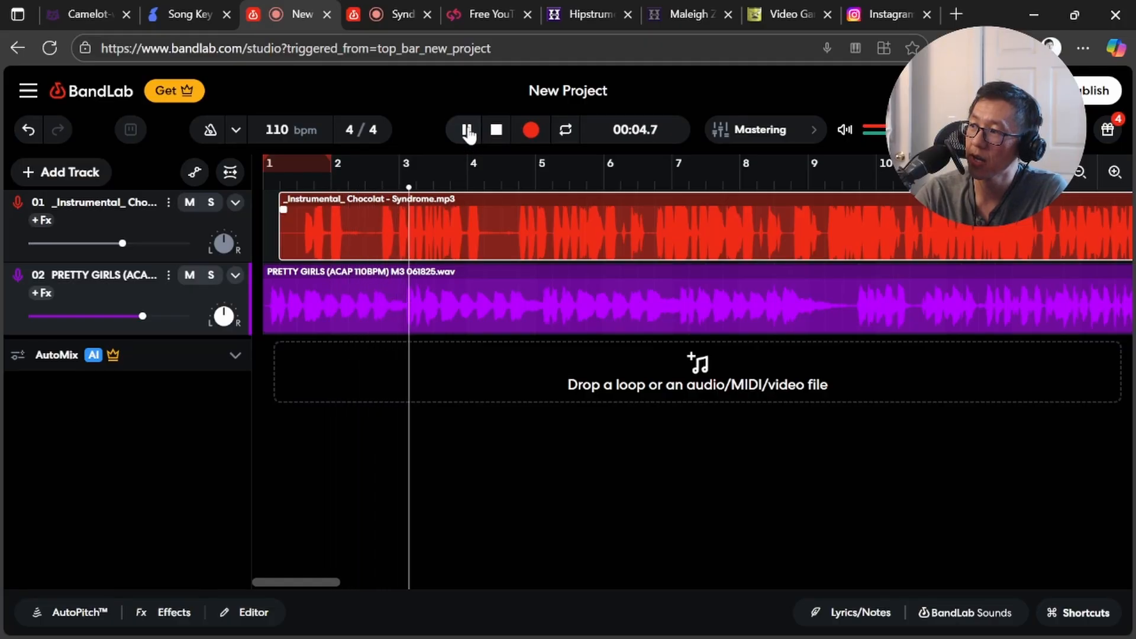
pyautogui.click(467, 130)
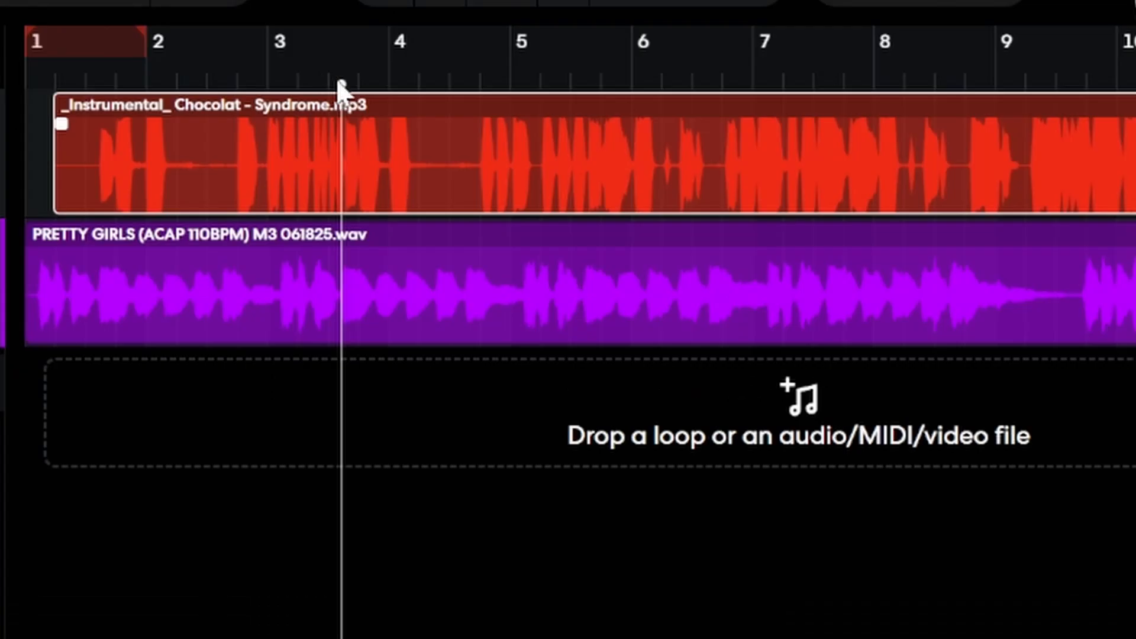
# Step: Slice the acapella just after the start of bar 3 and trim the end of the first piece slightly
pyautogui.moveTo(339, 88); pyautogui.dragTo(279, 156)
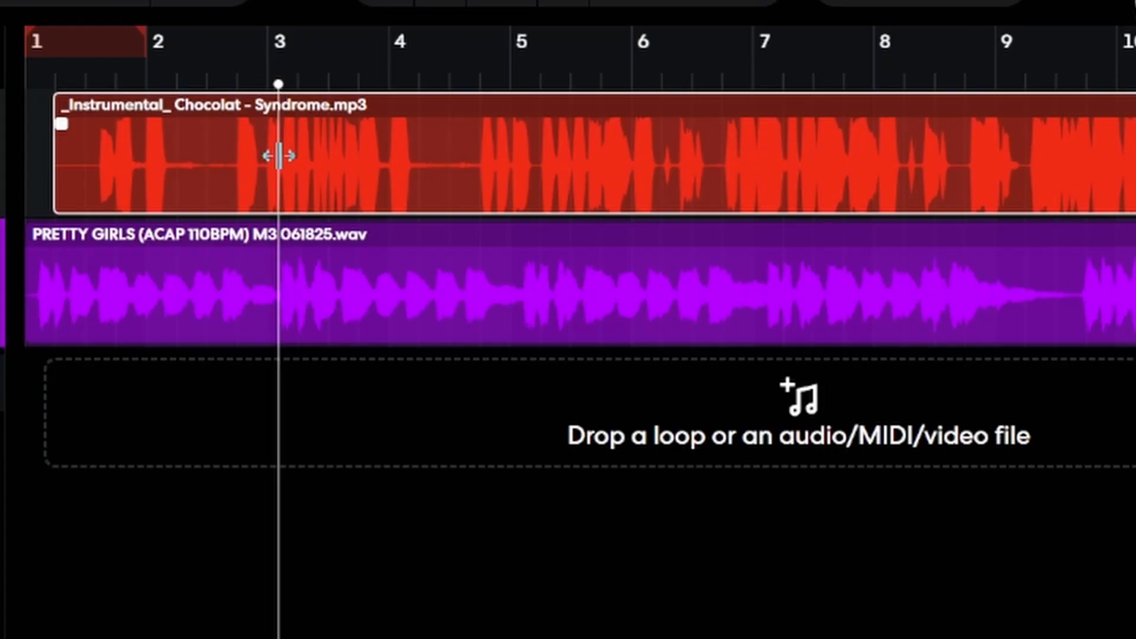
pyautogui.rightClick(238, 281)
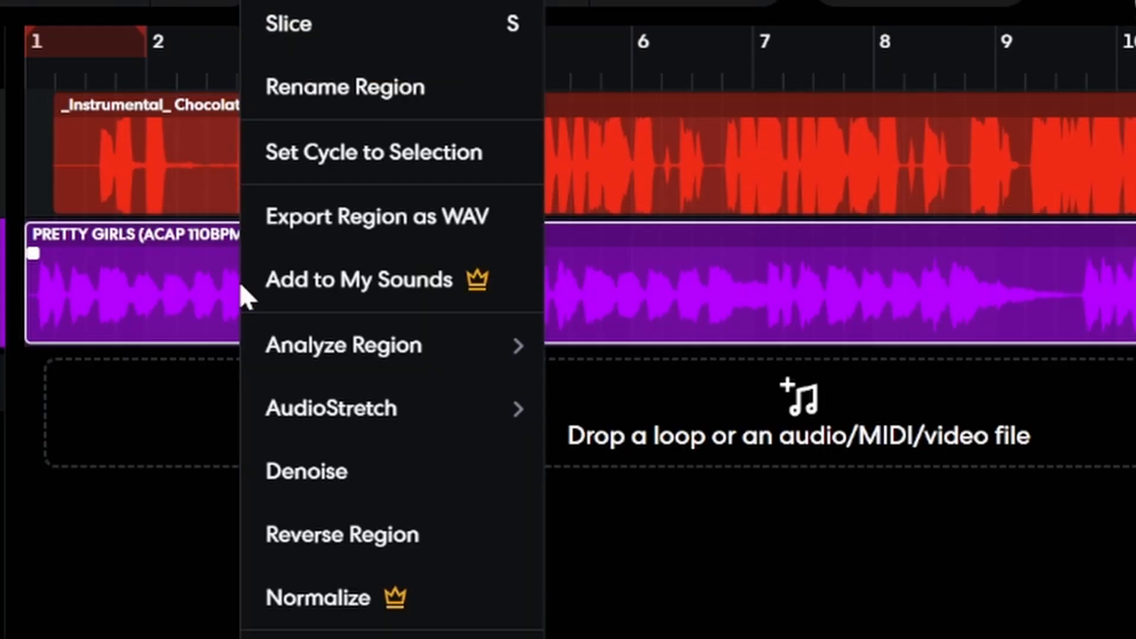
pyautogui.click(325, 41)
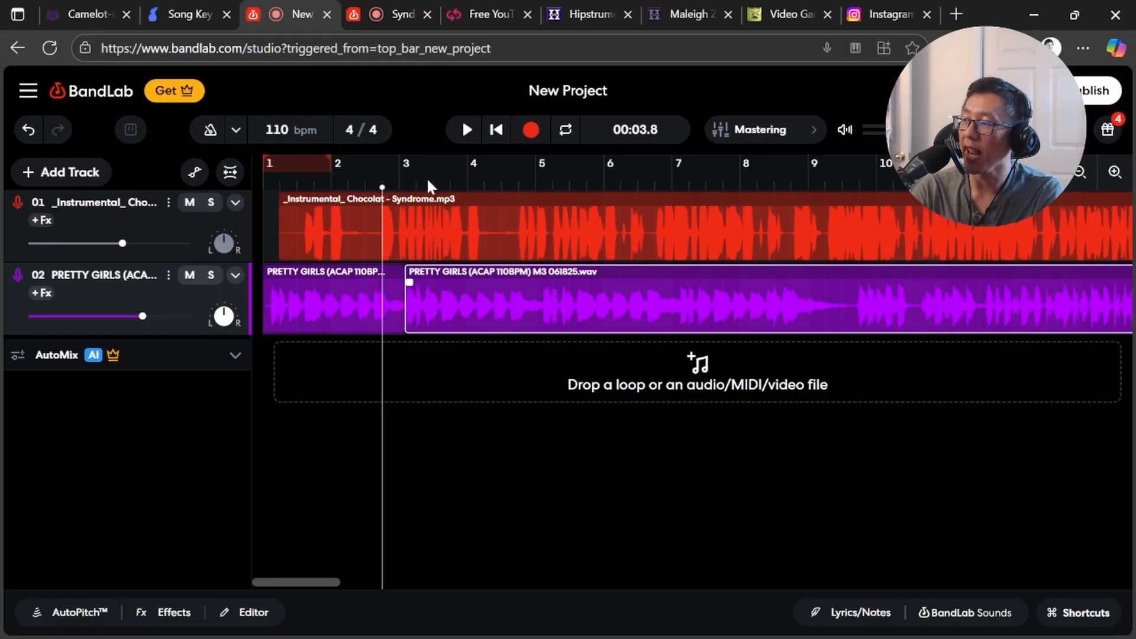
pyautogui.click(395, 299)
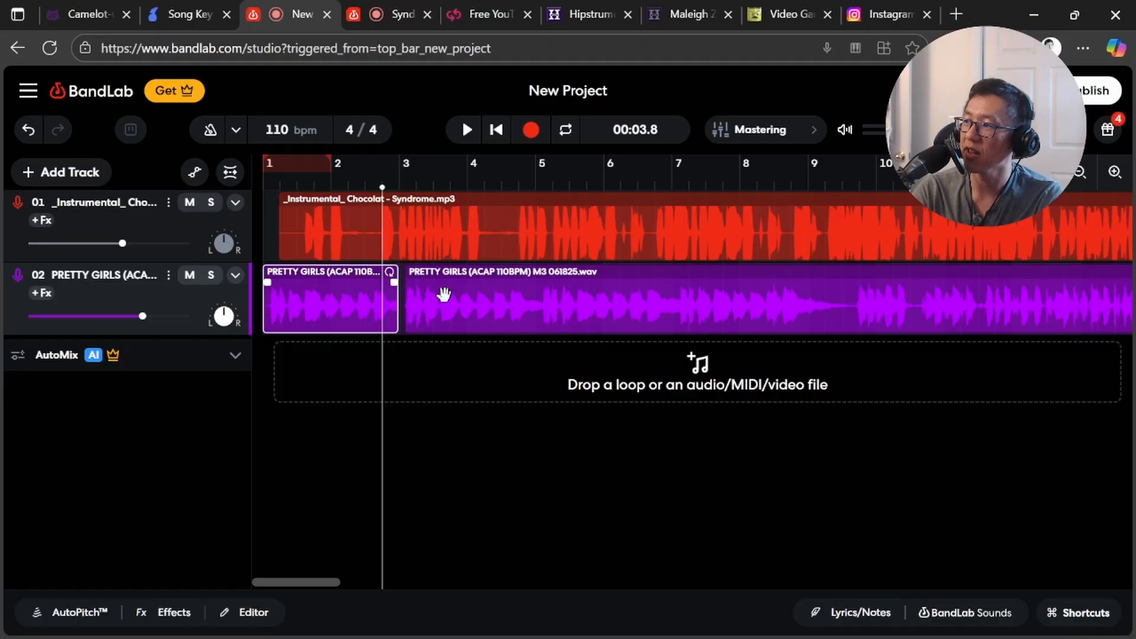
# Step: Nudge the second acapella piece slightly earlier near bar 3, and play from the start to check its timing
pyautogui.click(276, 174)
pyautogui.press('space')
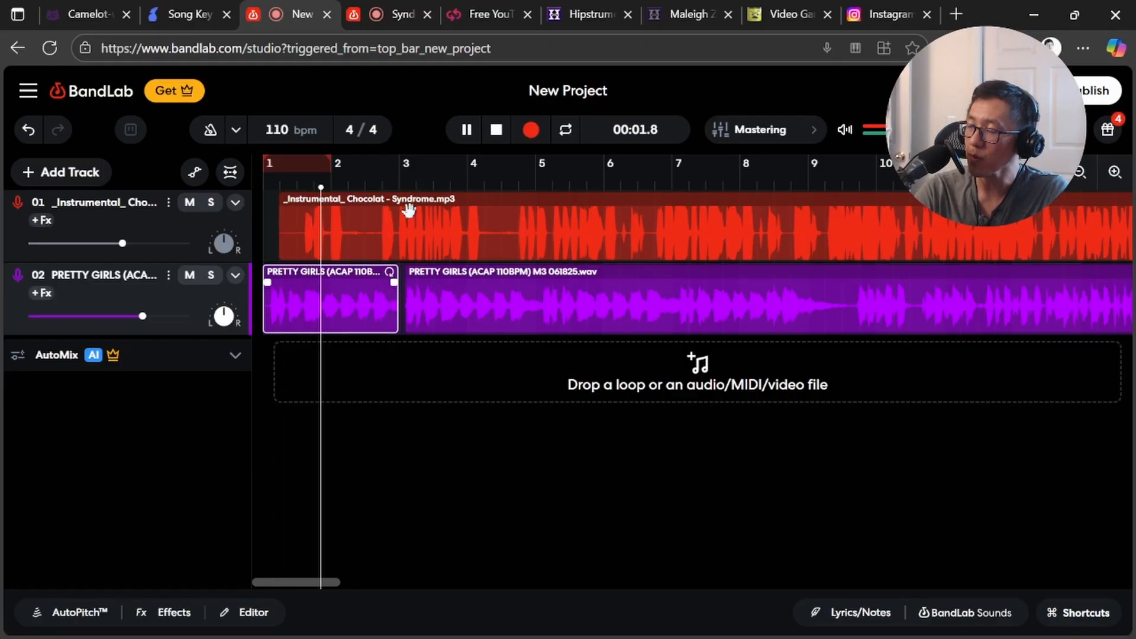
pyautogui.press('space')
pyautogui.click(443, 299)
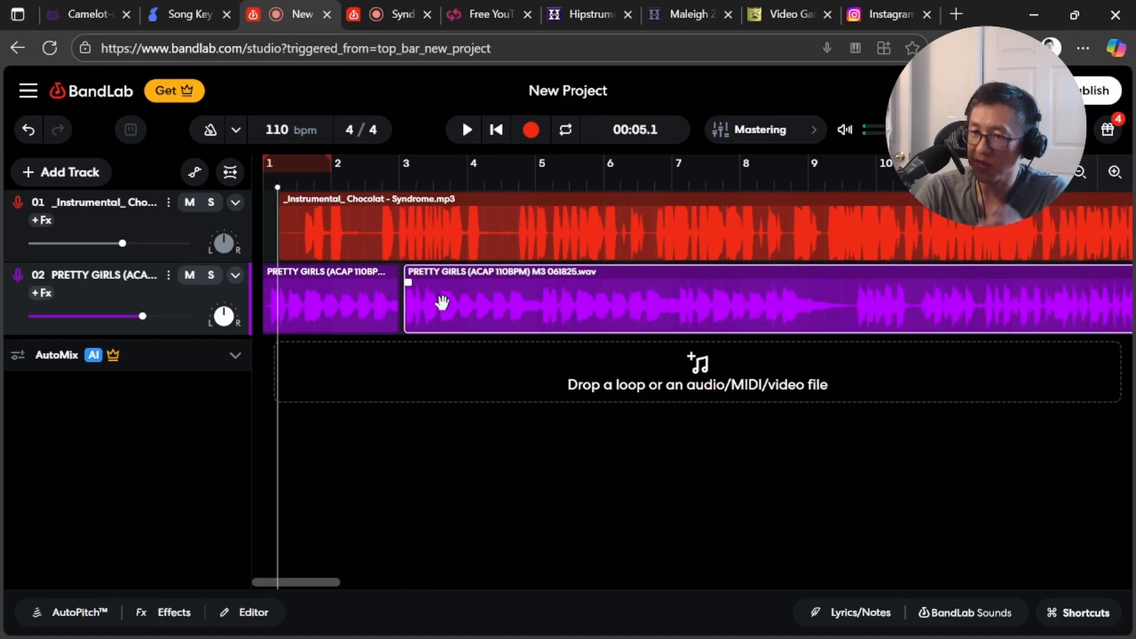
pyautogui.press('space')
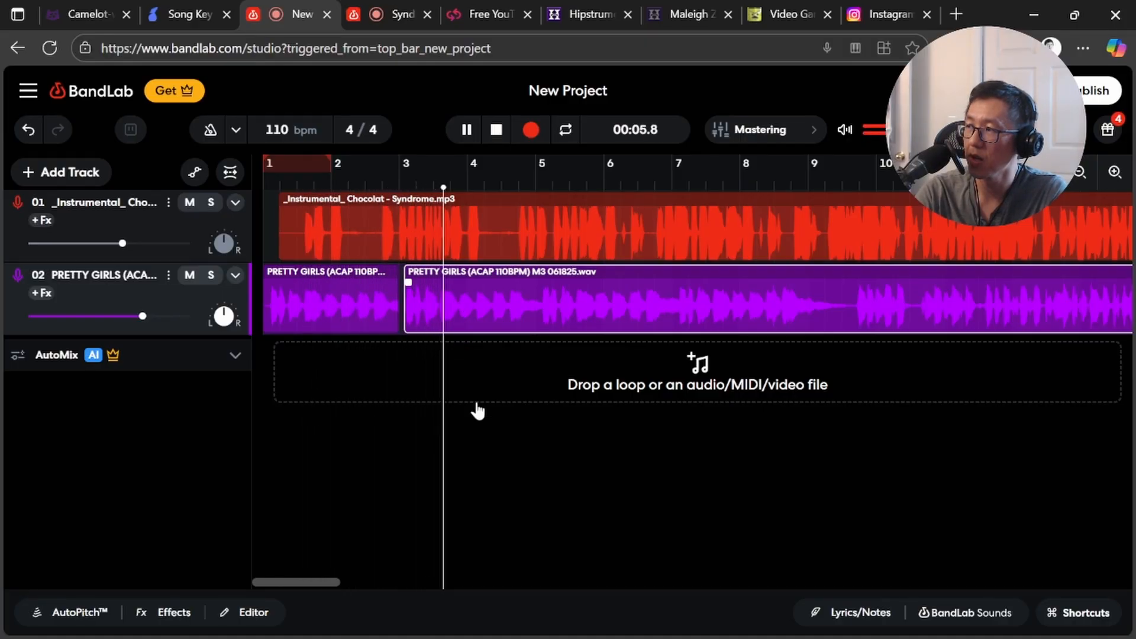
pyautogui.click(467, 131)
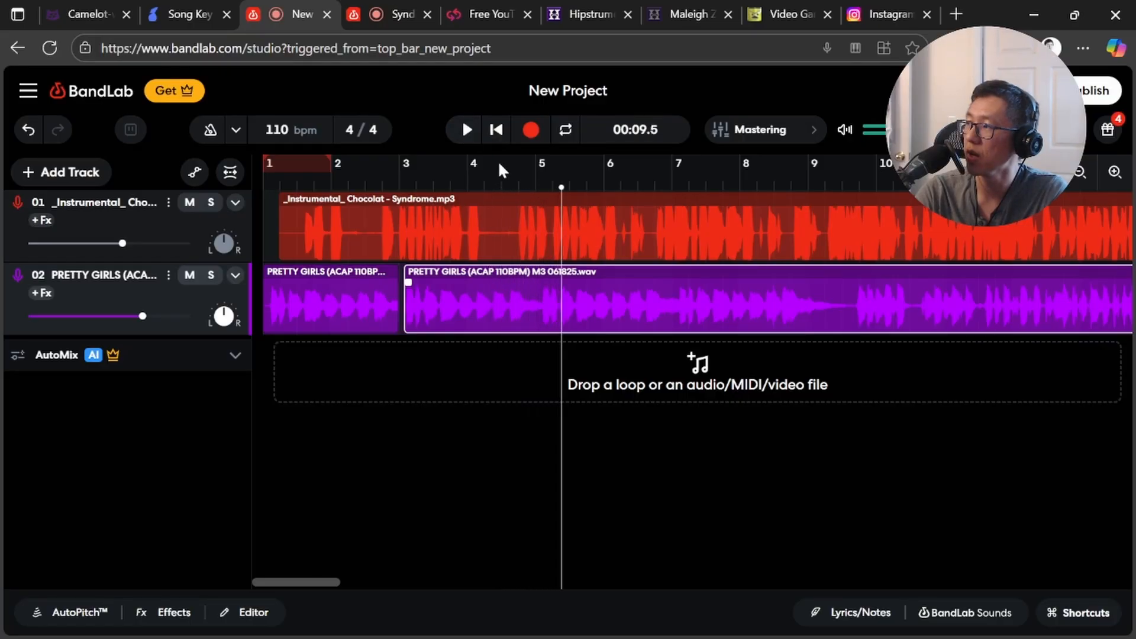
# Step: Slice the second acapella piece just after the start of bar 5
pyautogui.moveTo(553, 82); pyautogui.dragTo(520, 135)
pyautogui.rightClick(443, 327)
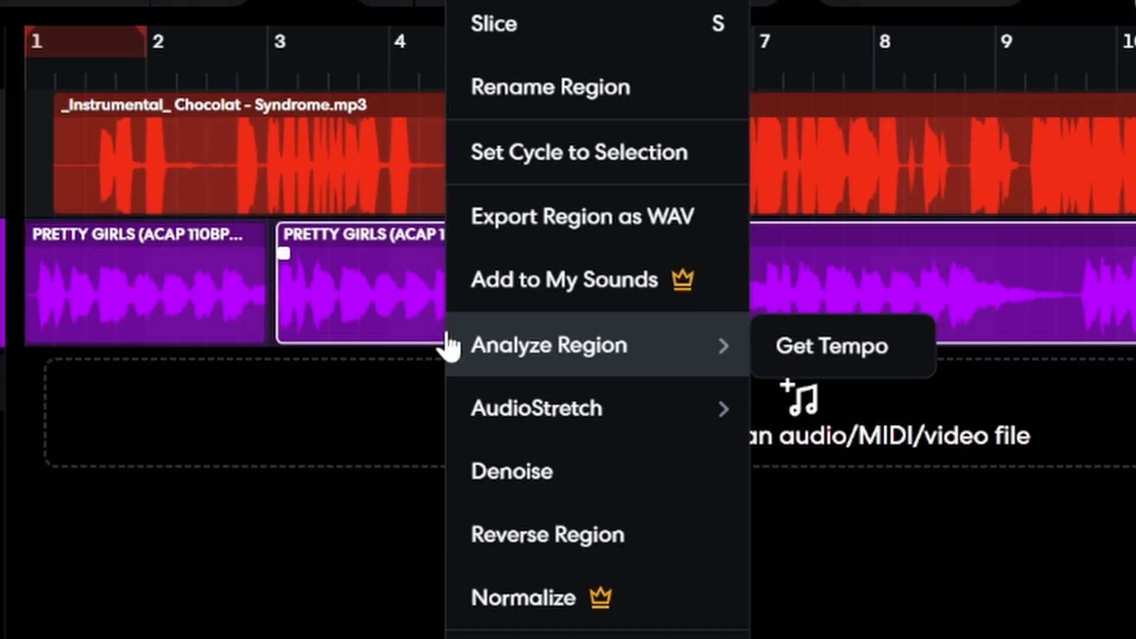
pyautogui.click(503, 47)
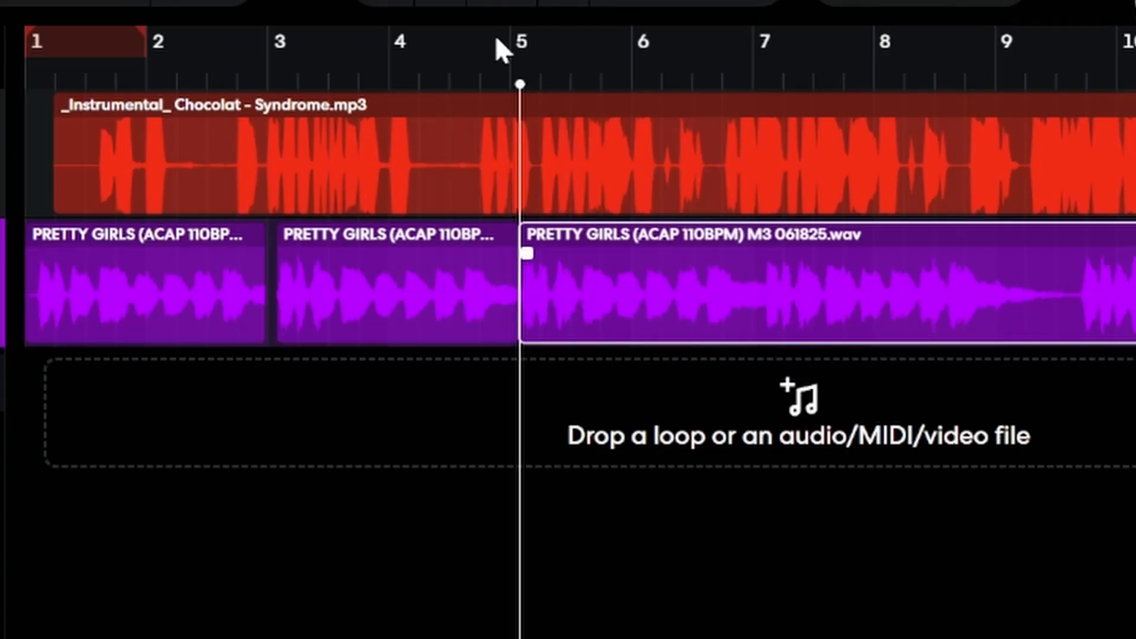
# Step: Trim the end of the second acapella piece slightly so it stops just before bar 5
pyautogui.click(390, 64)
pyautogui.click(479, 261)
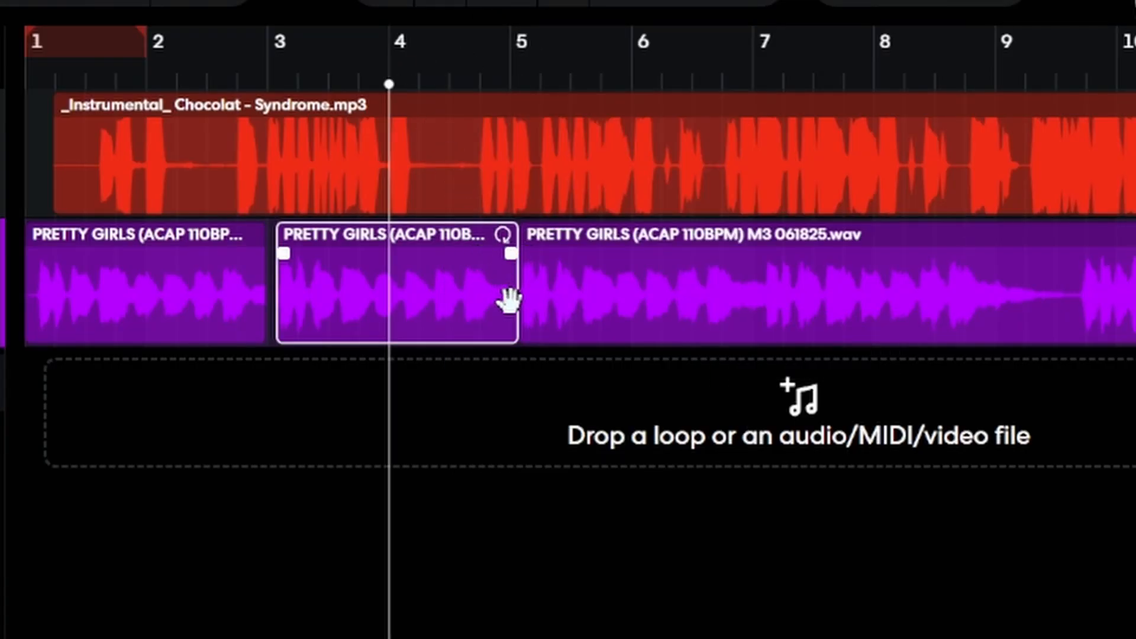
pyautogui.moveTo(518, 303); pyautogui.dragTo(509, 314)
# Step: Nudge the third acapella piece so it begins right after the start of bar 5, and play from bar 4 to check the timing
pyautogui.click(593, 304)
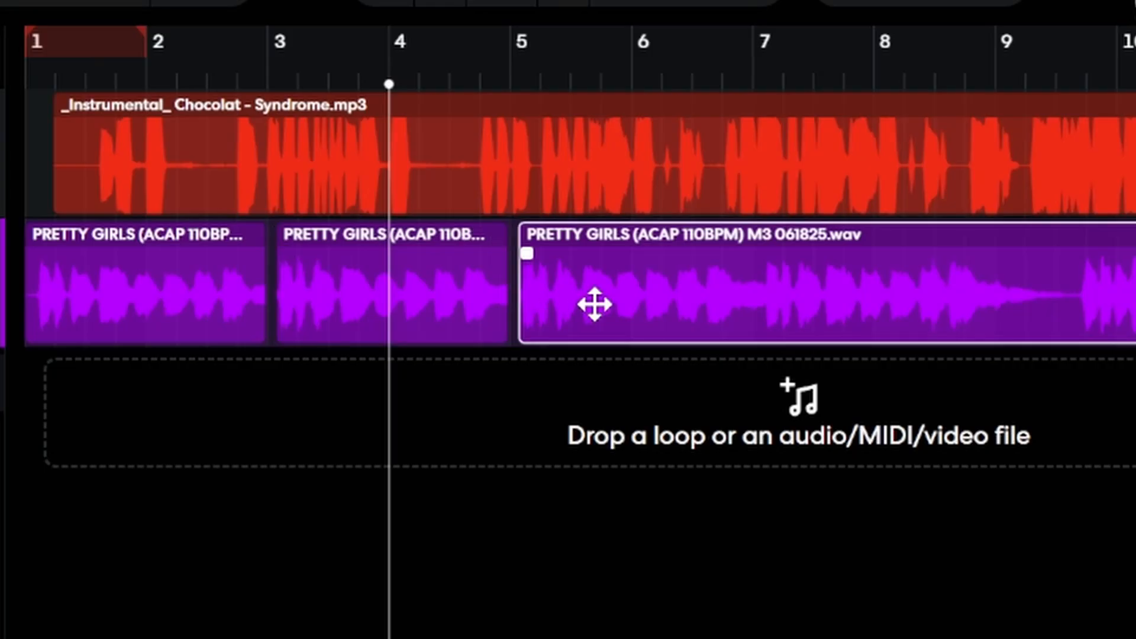
pyautogui.moveTo(596, 308); pyautogui.dragTo(588, 318)
pyautogui.press('space')
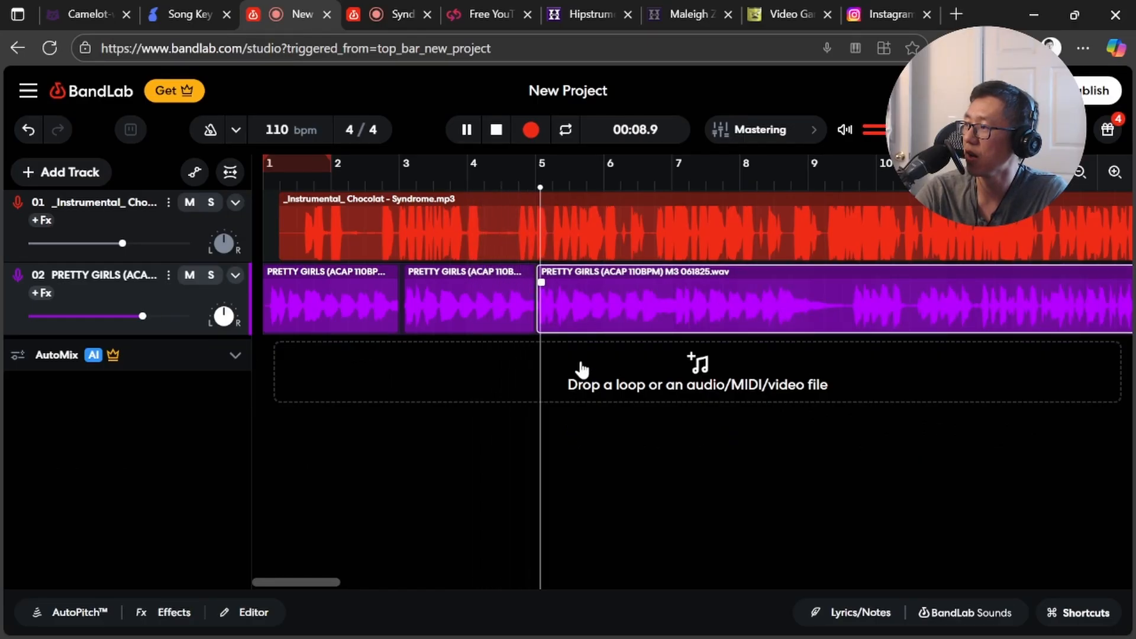
pyautogui.press('space')
pyautogui.moveTo(558, 305); pyautogui.dragTo(560, 303)
pyautogui.press('space')
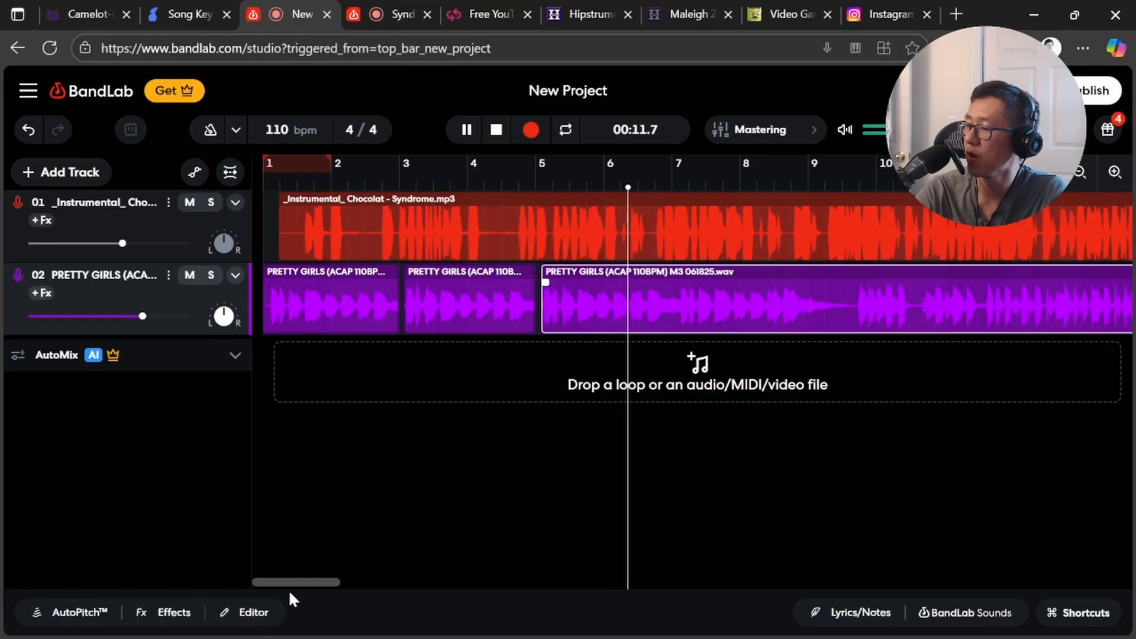
# Step: Slice the third acapella piece midway between bars 9 and 10 and trim the end of its first part slightly
pyautogui.moveTo(293, 584); pyautogui.dragTo(322, 573)
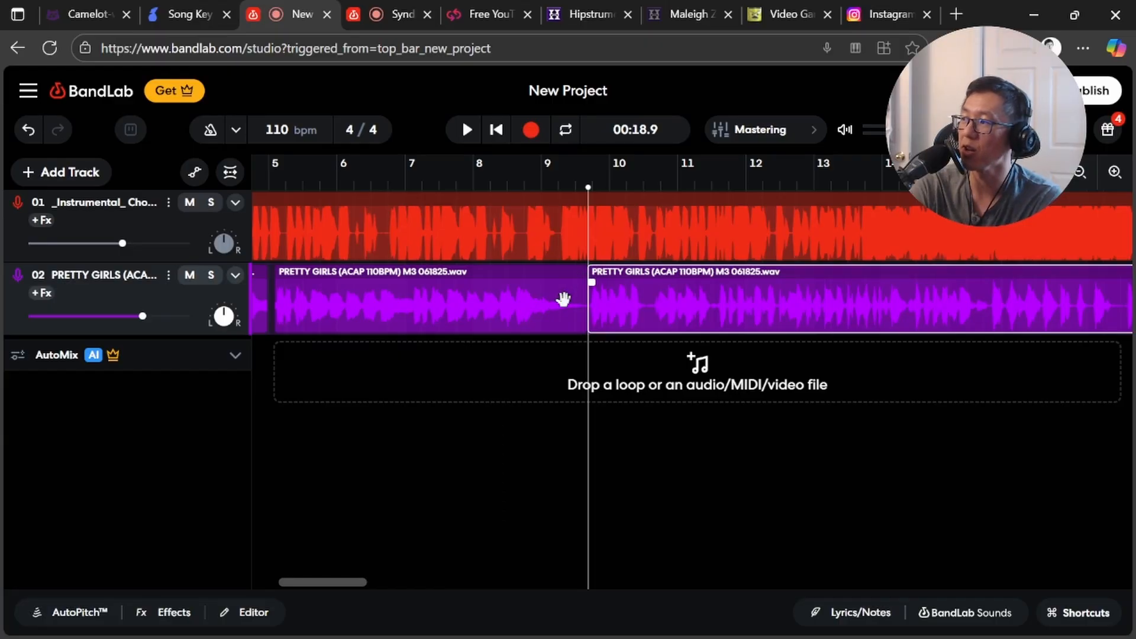
pyautogui.click(562, 296)
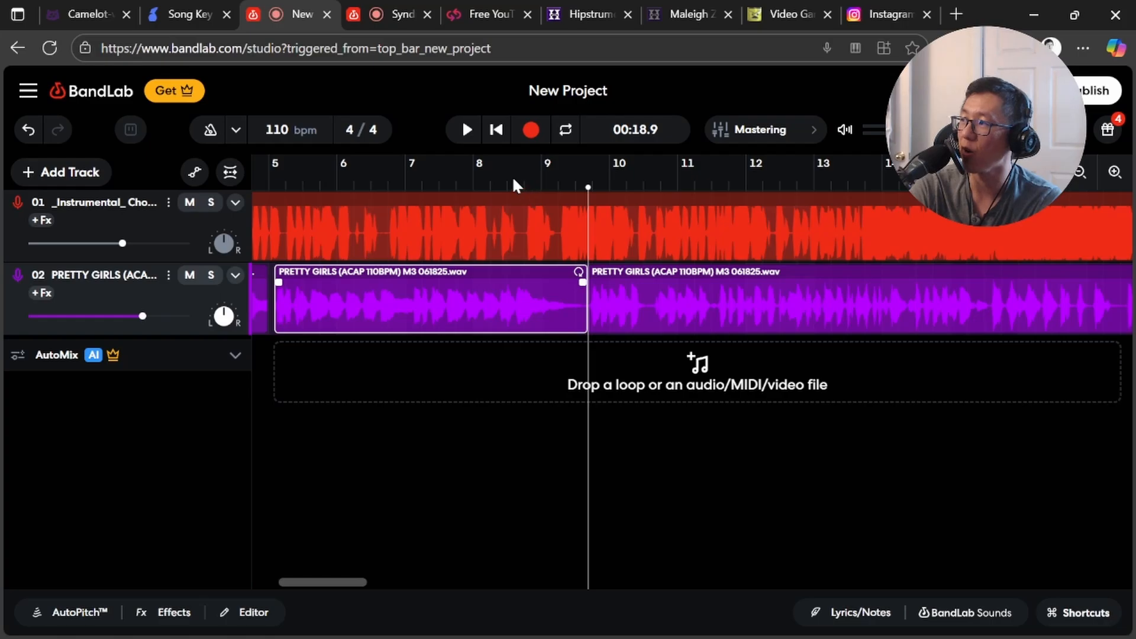
pyautogui.click(513, 181)
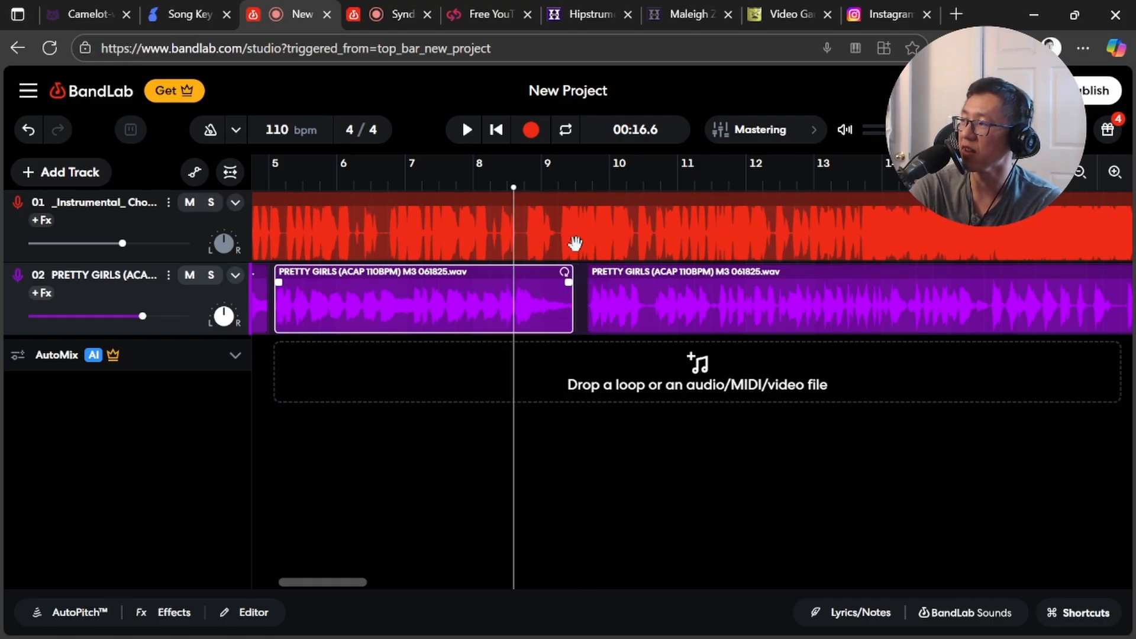
# Step: Nudge the fourth acapella piece slightly later between bars 9 and 10, replaying from bar 9 to fine-tune its timing
pyautogui.click(546, 184)
pyautogui.press('space')
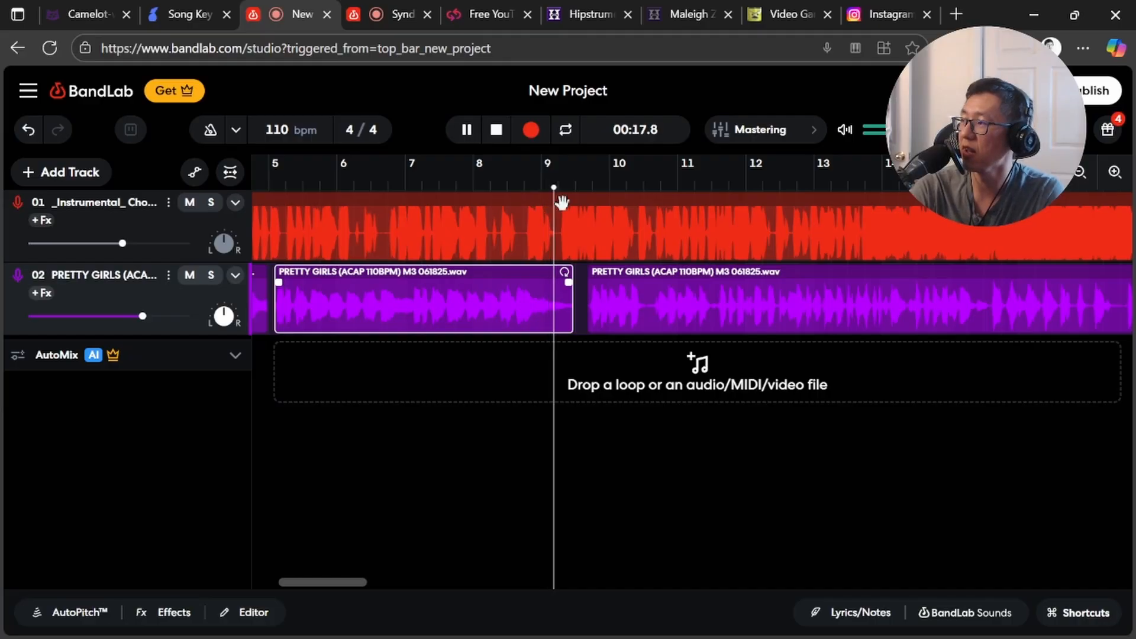
pyautogui.press('space')
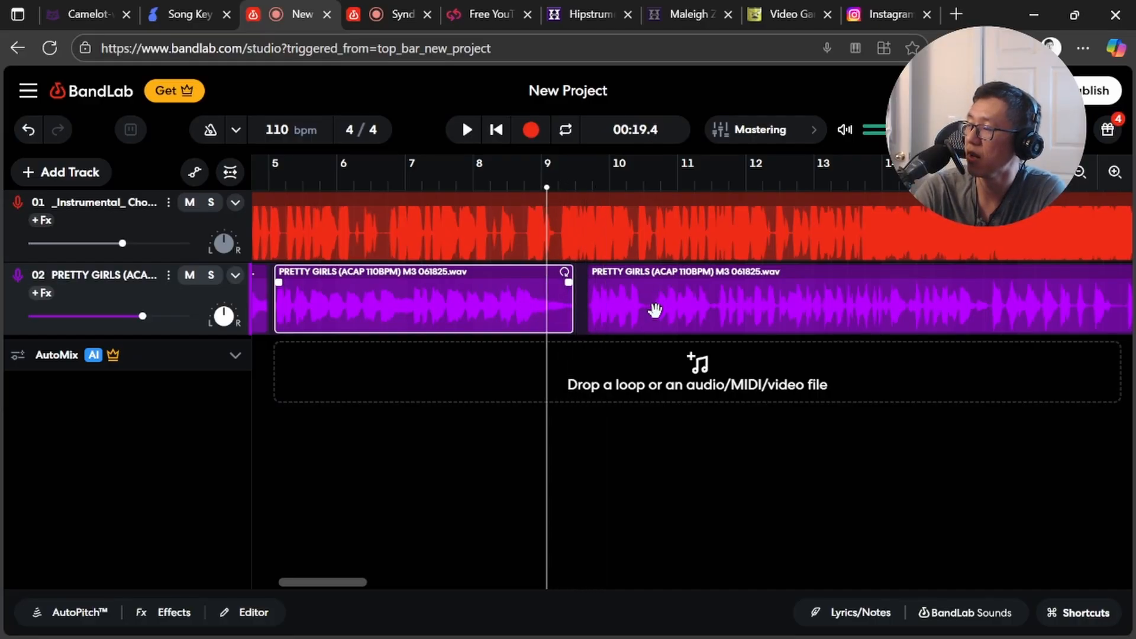
pyautogui.moveTo(654, 309); pyautogui.dragTo(660, 304)
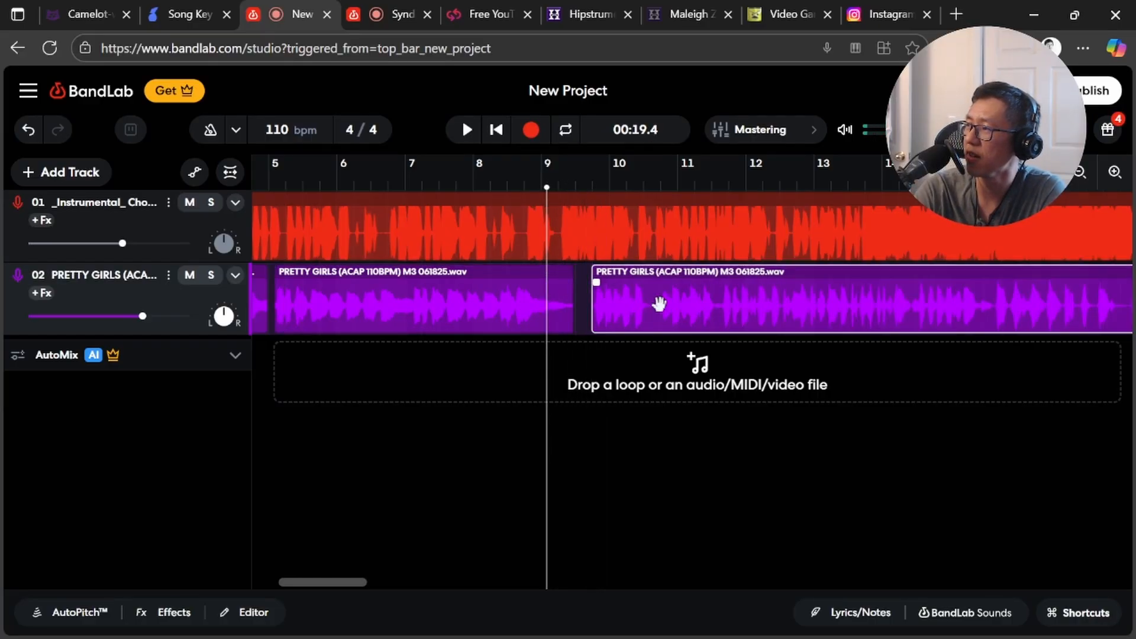
pyautogui.press('space')
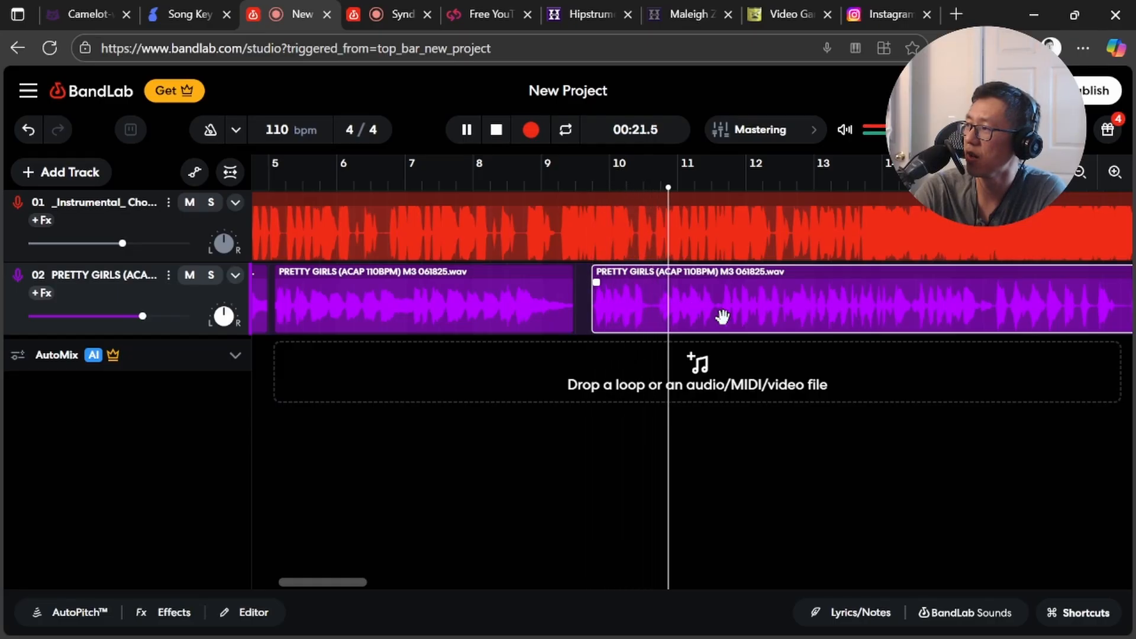
pyautogui.press('space')
pyautogui.moveTo(722, 316); pyautogui.dragTo(723, 316)
pyautogui.press('space')
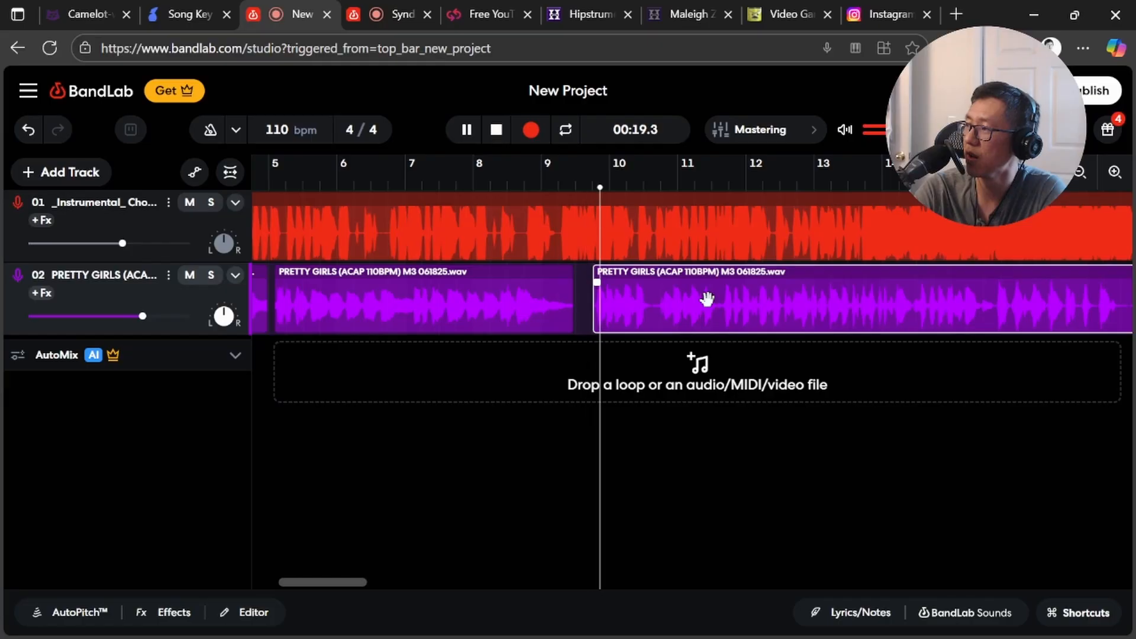
pyautogui.press('space')
pyautogui.moveTo(709, 304); pyautogui.dragTo(705, 306)
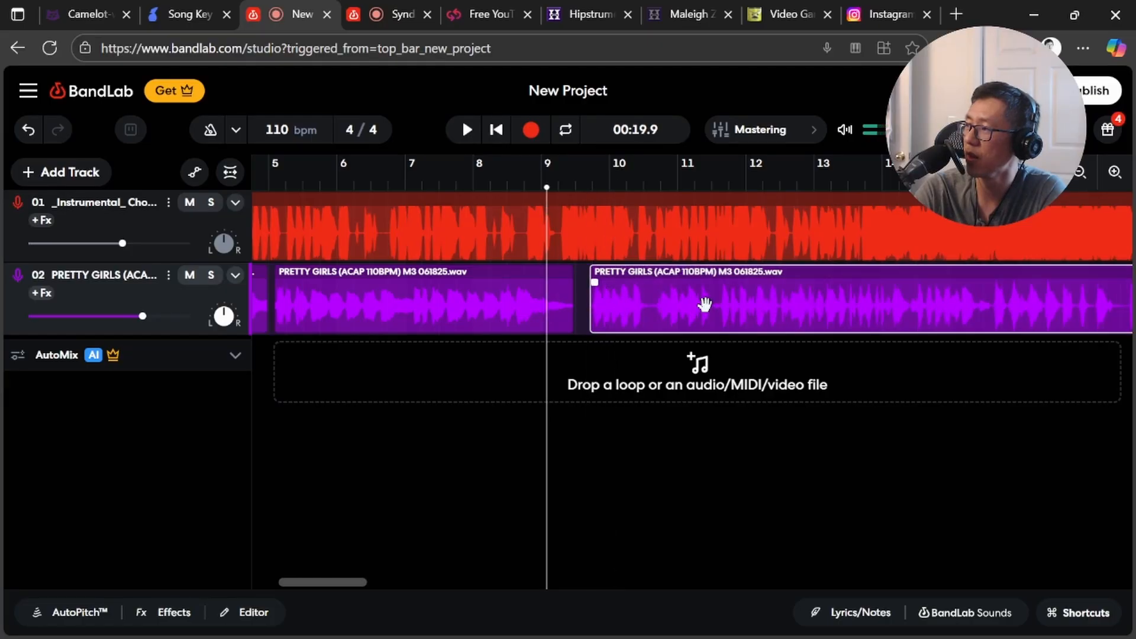
pyautogui.press('space')
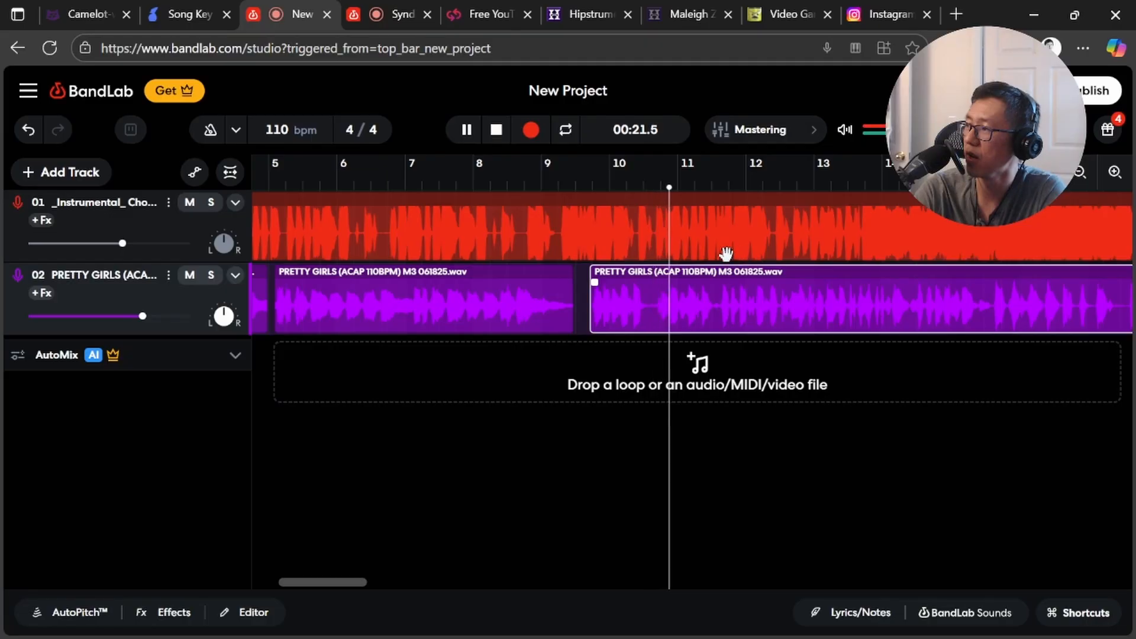
pyautogui.click(468, 131)
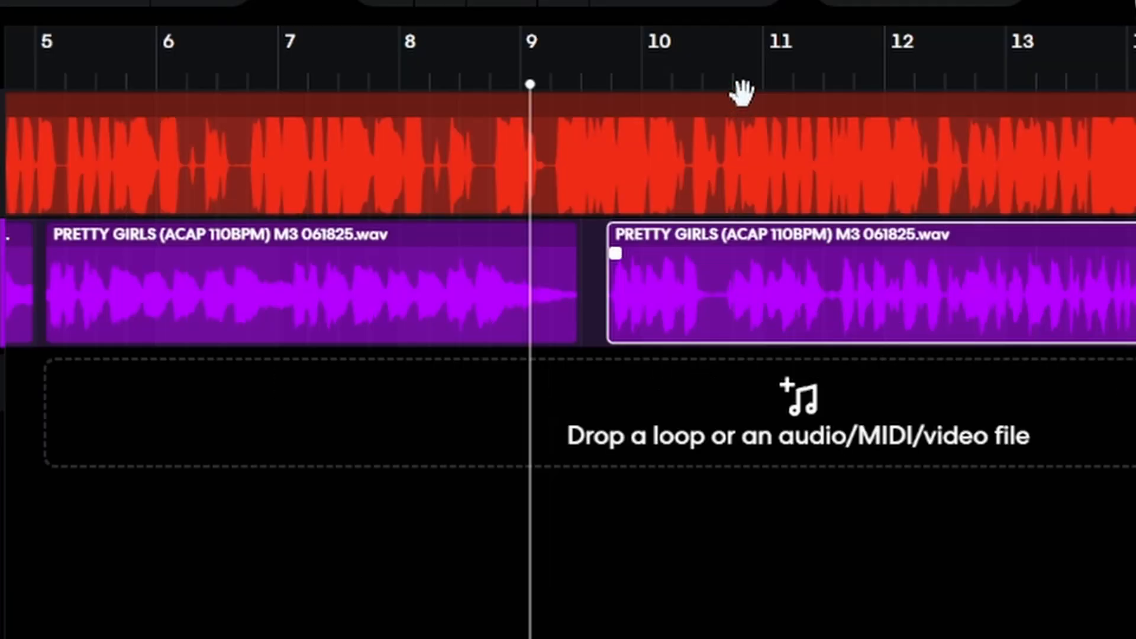
# Step: Slice the fourth acapella piece between bars 10 and 11, and nudge the new piece slightly later while checking playback from bar 10
pyautogui.moveTo(741, 97); pyautogui.dragTo(726, 110)
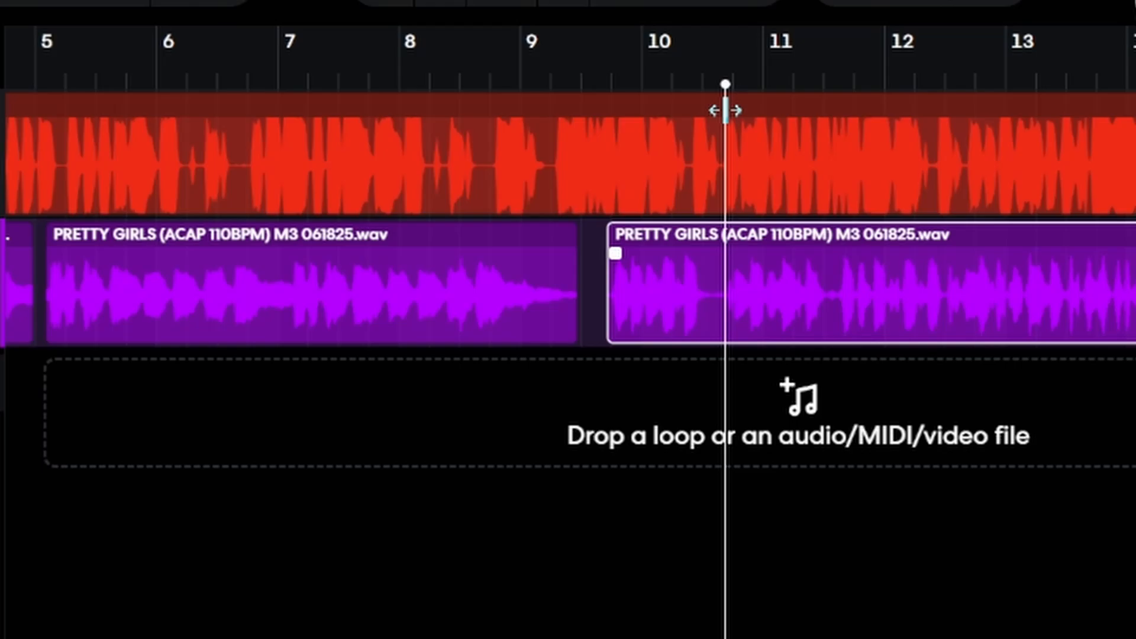
pyautogui.rightClick(672, 312)
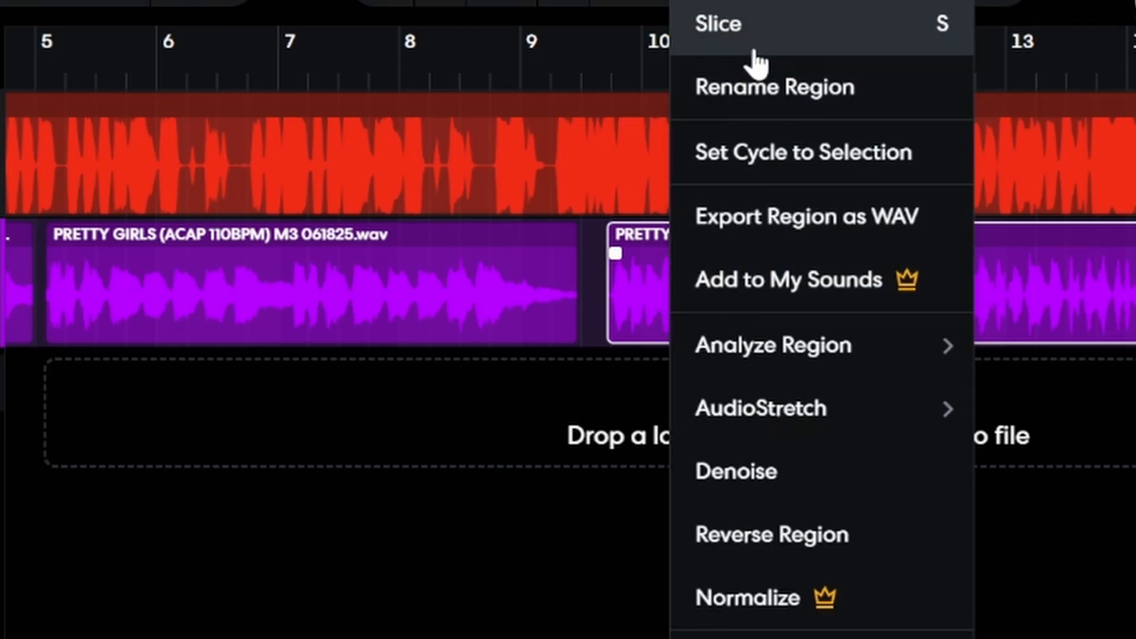
pyautogui.click(749, 32)
pyautogui.click(622, 181)
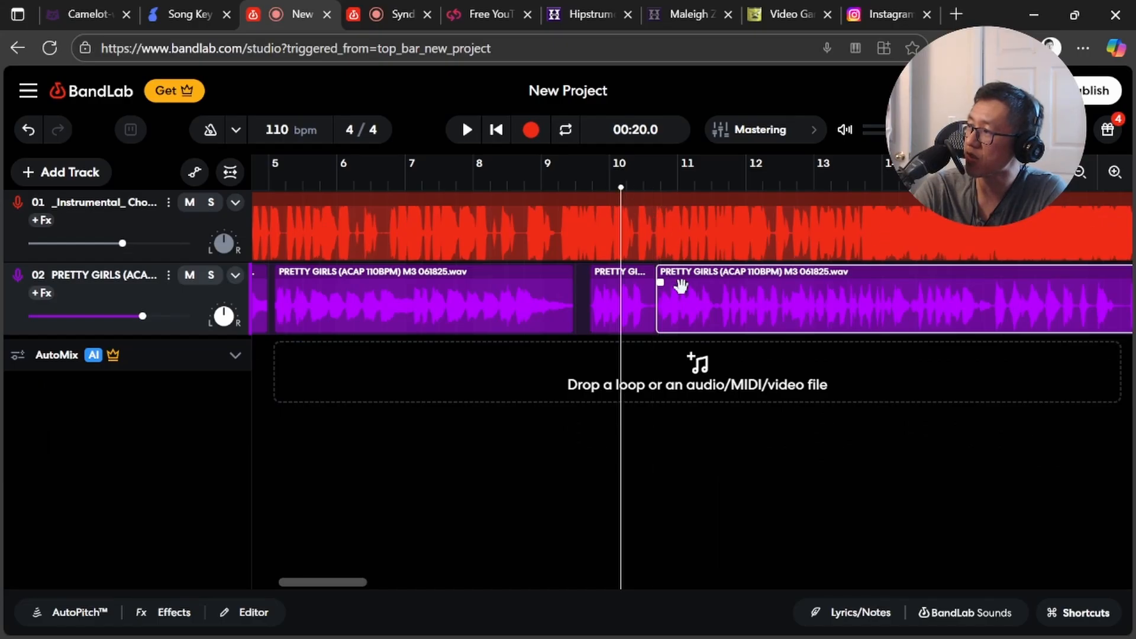
pyautogui.moveTo(687, 298); pyautogui.dragTo(689, 299)
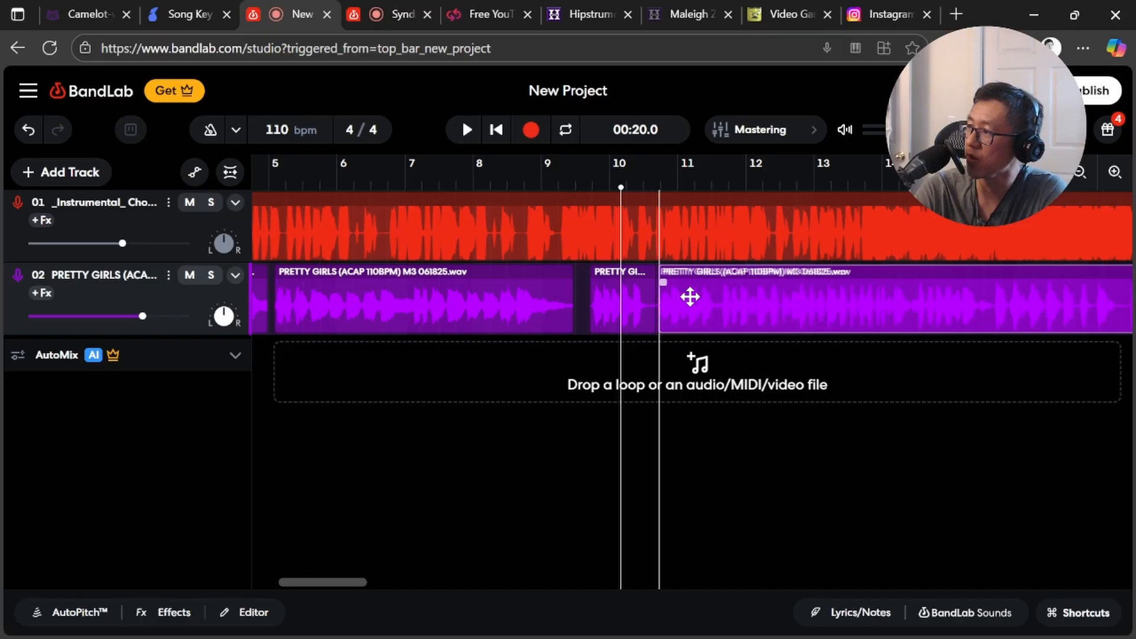
pyautogui.press('space')
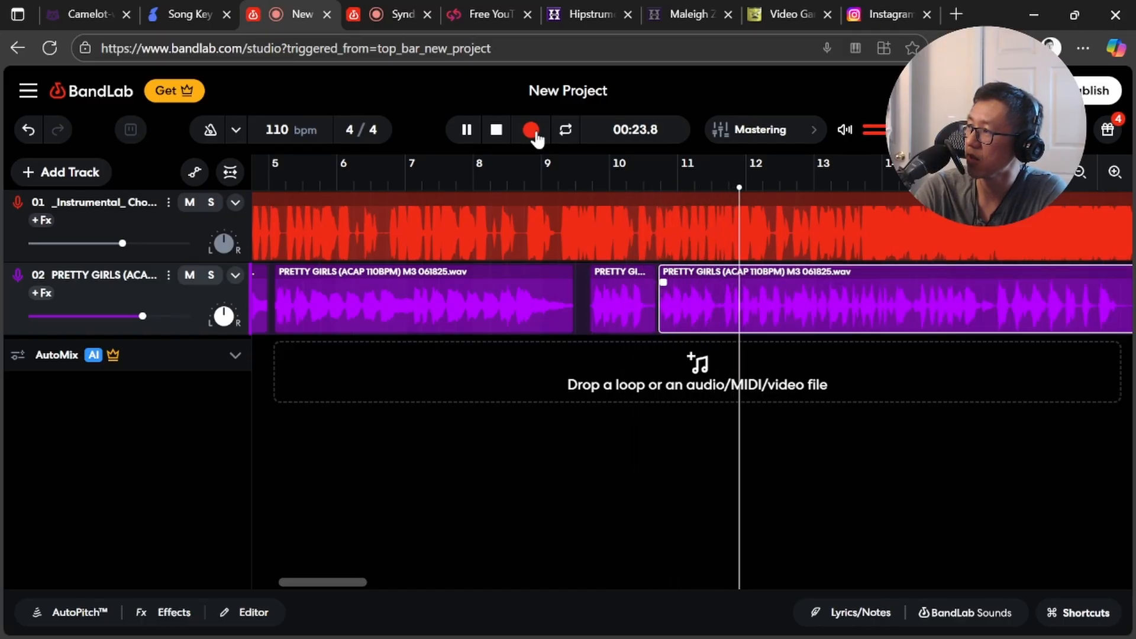
pyautogui.click(465, 129)
pyautogui.click(465, 129)
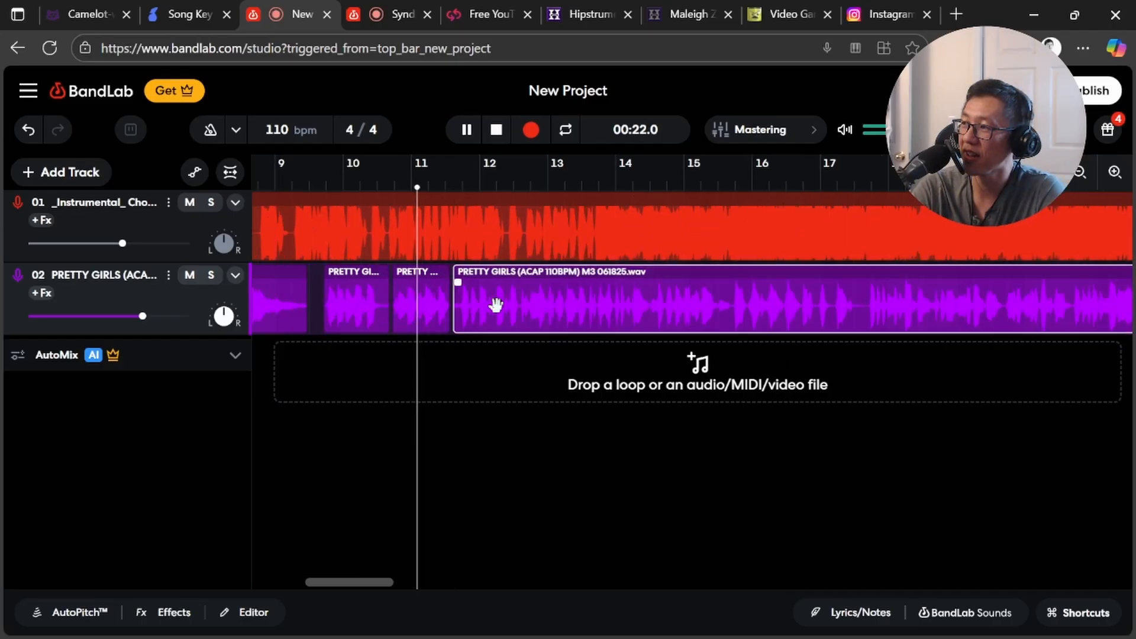
# Step: Trim the start of the acapella piece between bars 11 and 12 and fine-tune its position, replaying from bar 11
pyautogui.press('space')
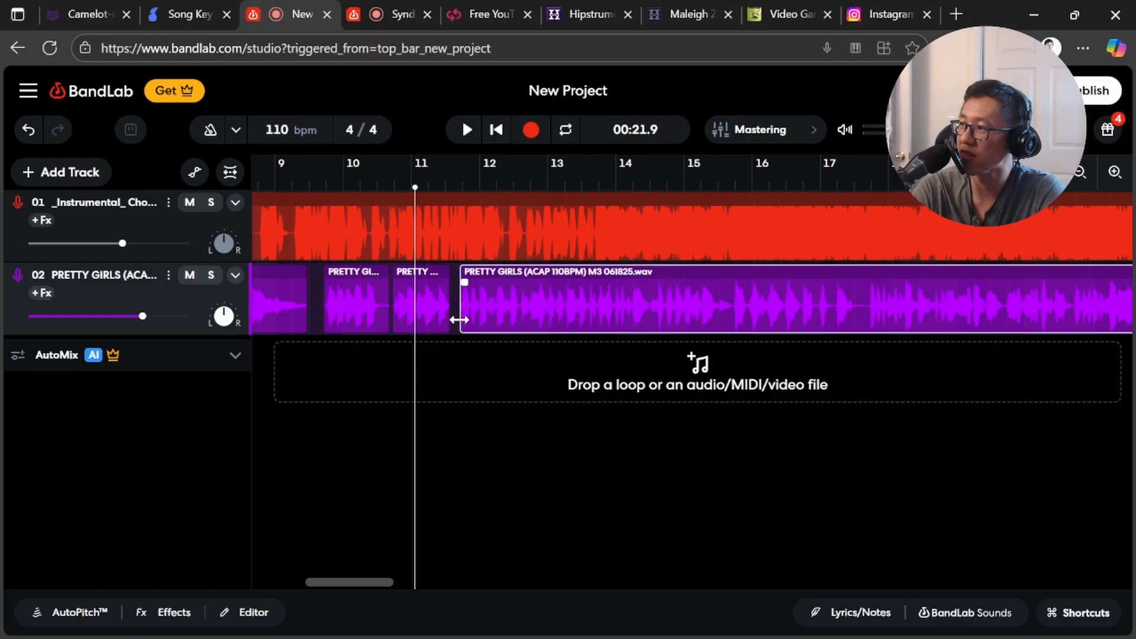
pyautogui.moveTo(500, 314); pyautogui.dragTo(539, 309)
pyautogui.press('space')
pyautogui.press('space')
pyautogui.press('space')
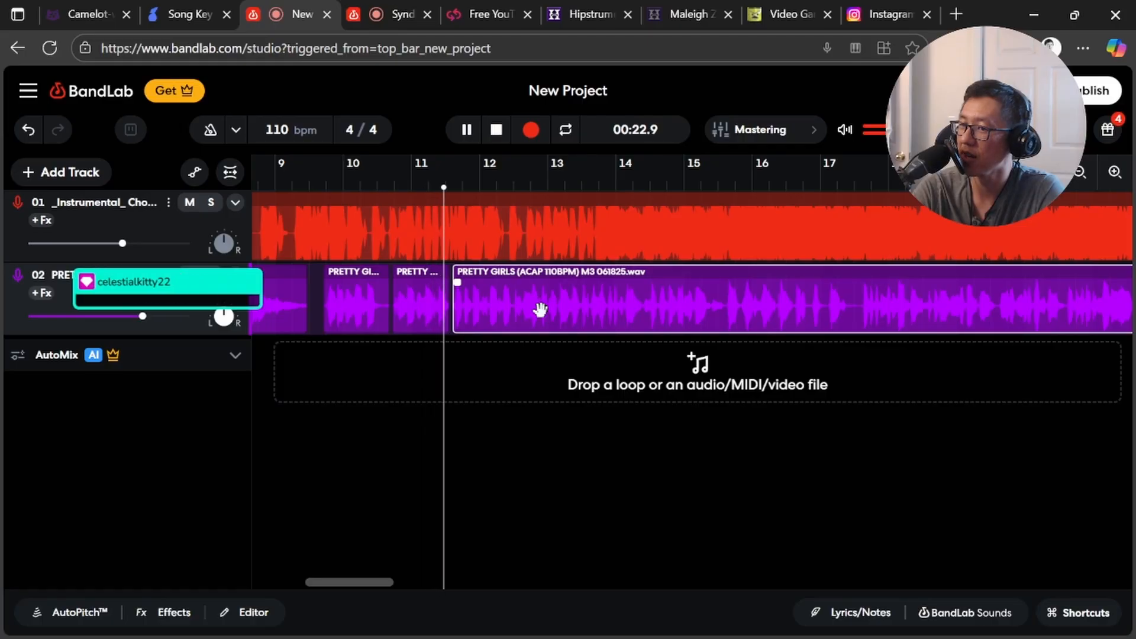
pyautogui.press('space')
pyautogui.moveTo(540, 309); pyautogui.dragTo(542, 308)
pyautogui.press('space')
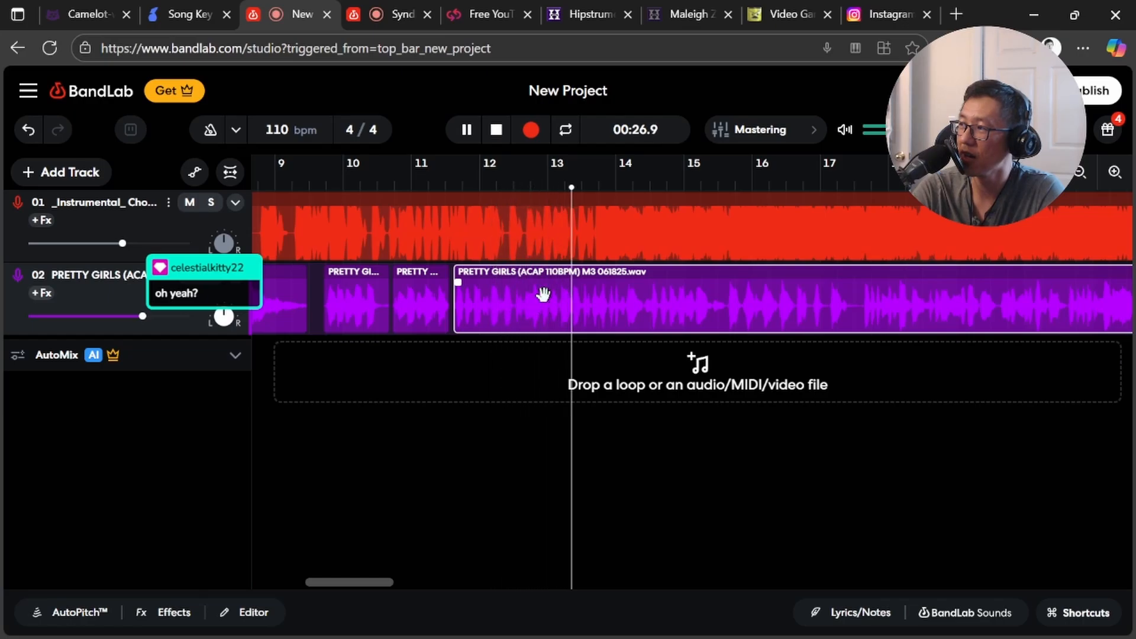
pyautogui.press('space')
pyautogui.press('space')
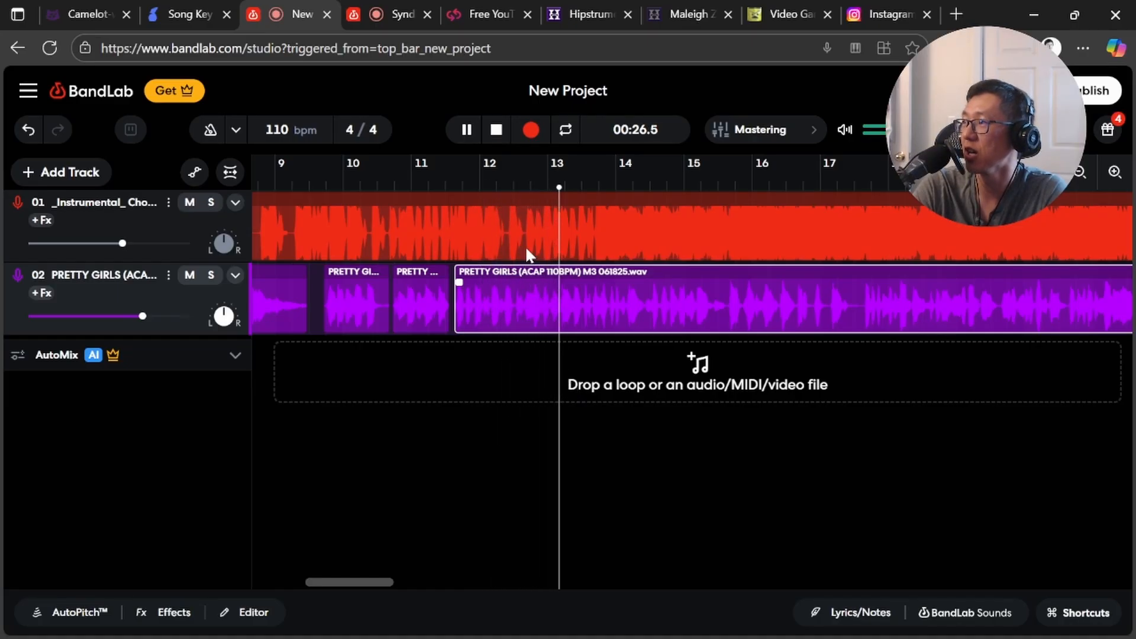
pyautogui.click(467, 131)
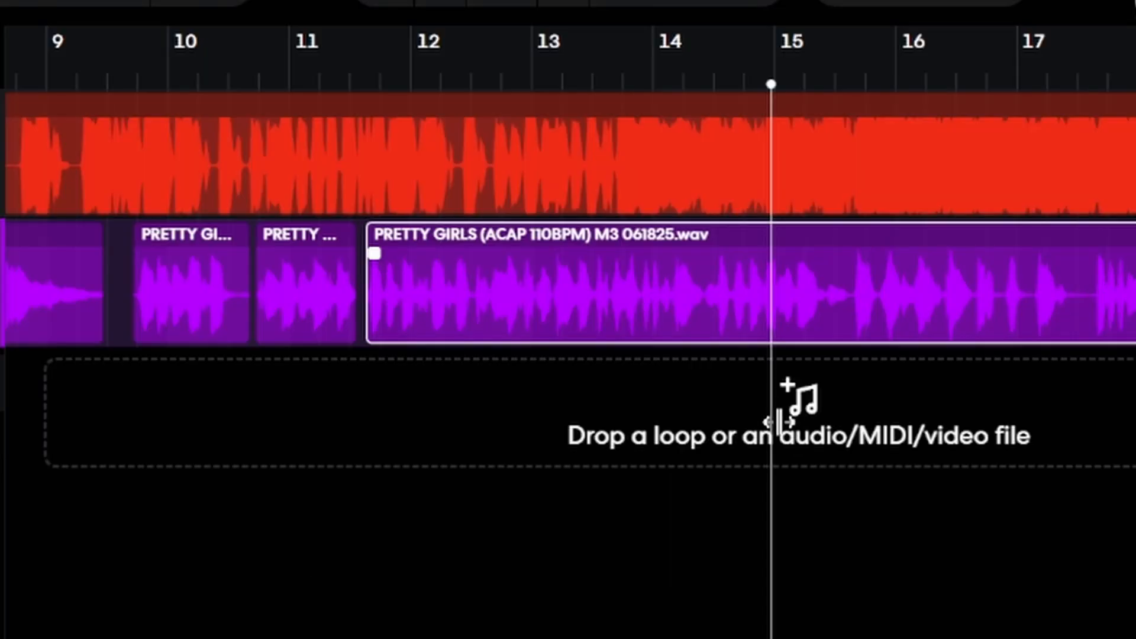
# Step: Slice the last acapella piece a bit before the middle of bar 14, and nudge the new piece slightly later with a playback check
pyautogui.moveTo(780, 421); pyautogui.dragTo(702, 462)
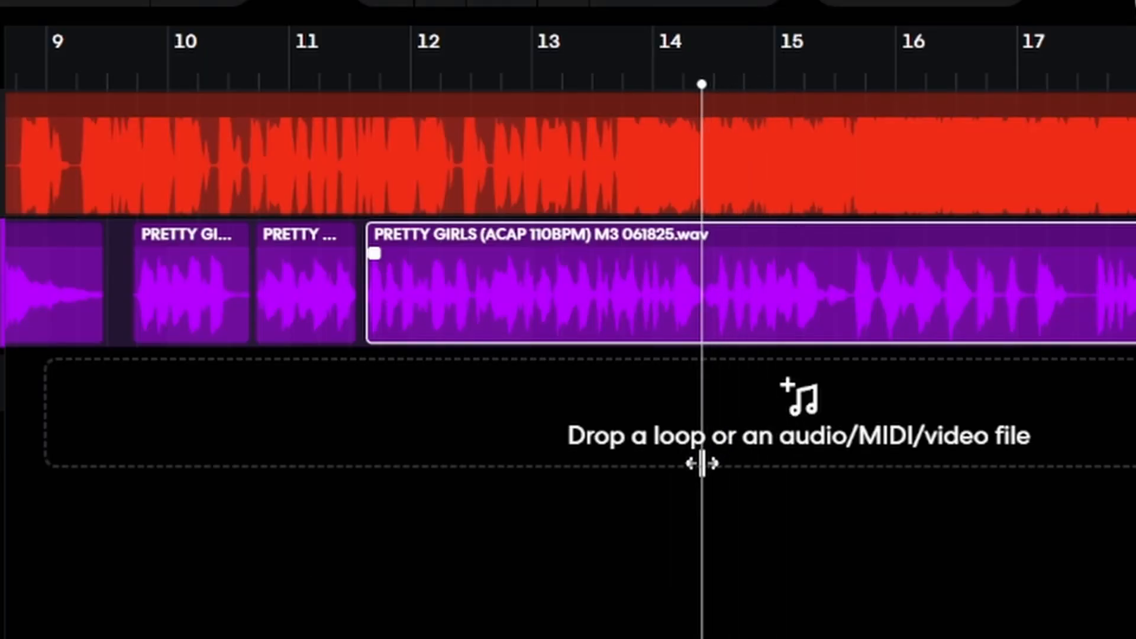
pyautogui.rightClick(609, 292)
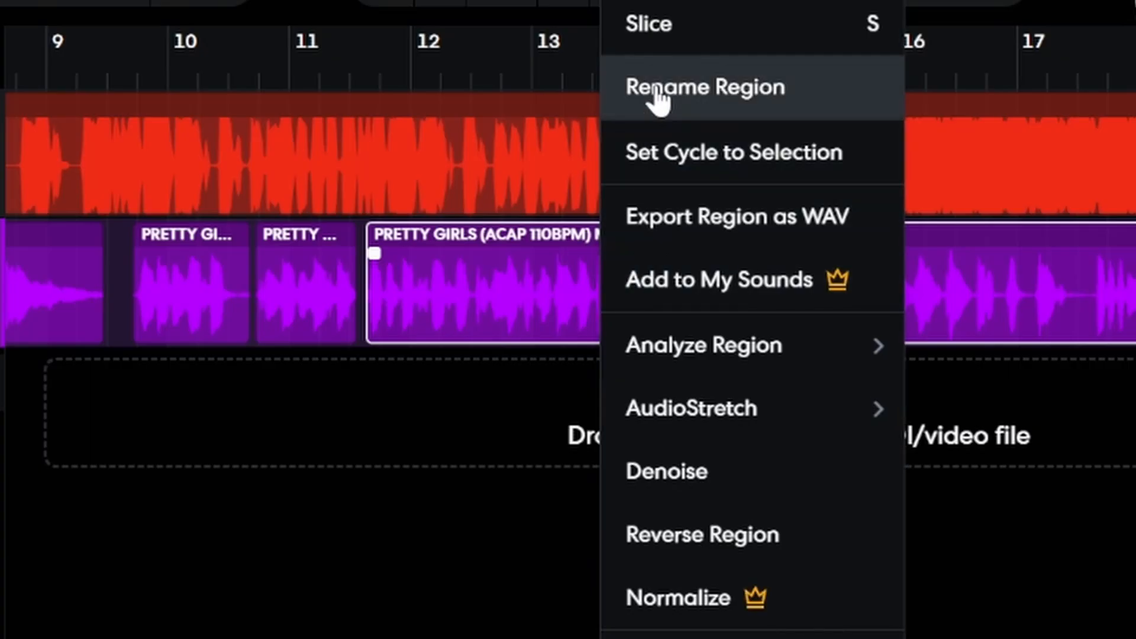
pyautogui.click(660, 18)
pyautogui.click(616, 66)
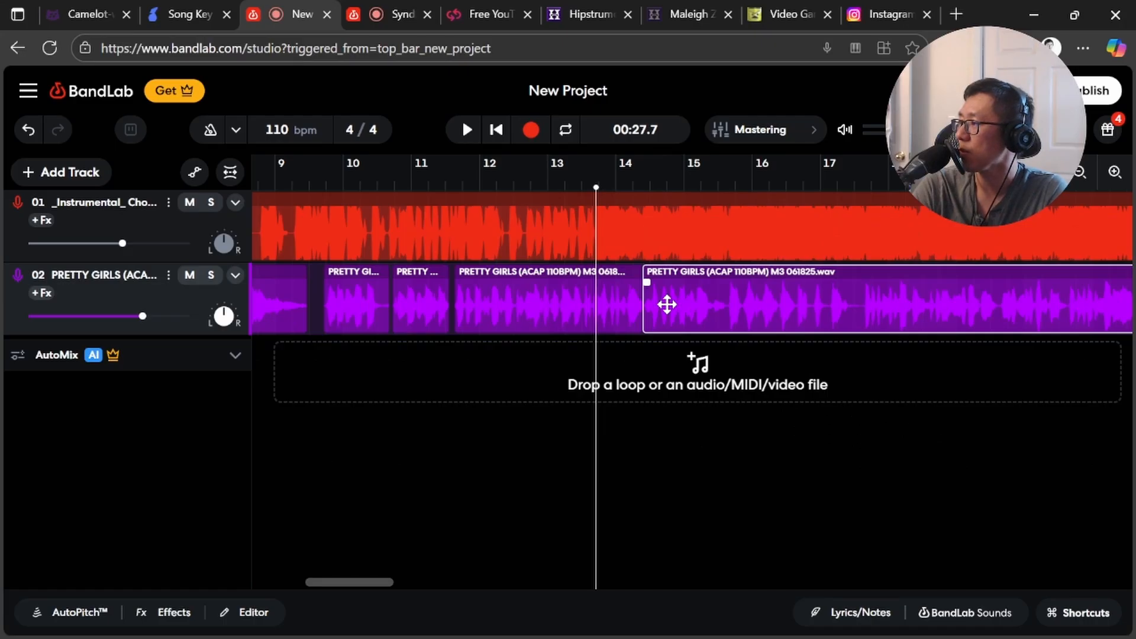
pyautogui.moveTo(667, 304); pyautogui.dragTo(669, 304)
pyautogui.press('space')
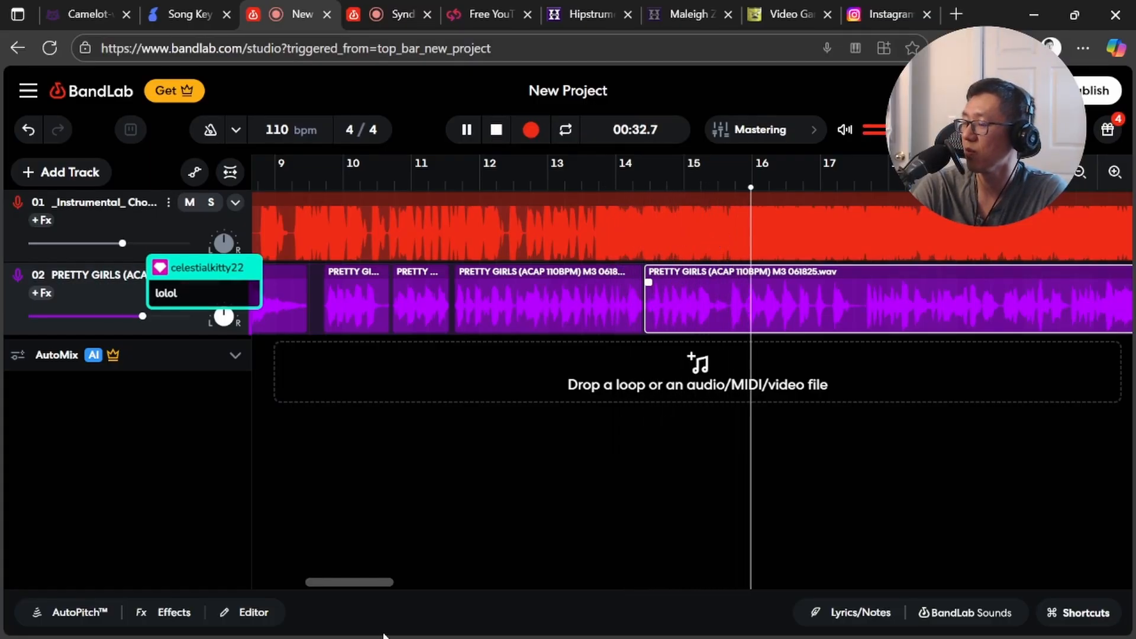
# Step: Slice the last acapella piece midway through bar 17, and shift the new piece slightly later while checking it in playback
pyautogui.moveTo(336, 583); pyautogui.dragTo(374, 571)
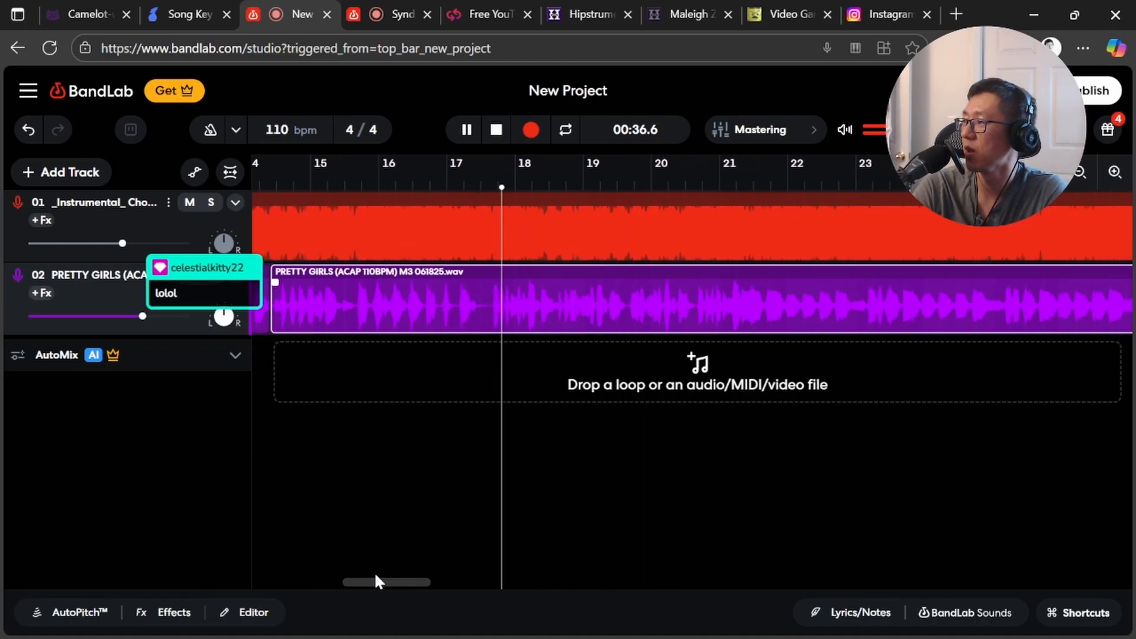
pyautogui.click(468, 130)
pyautogui.click(482, 299)
pyautogui.press('space')
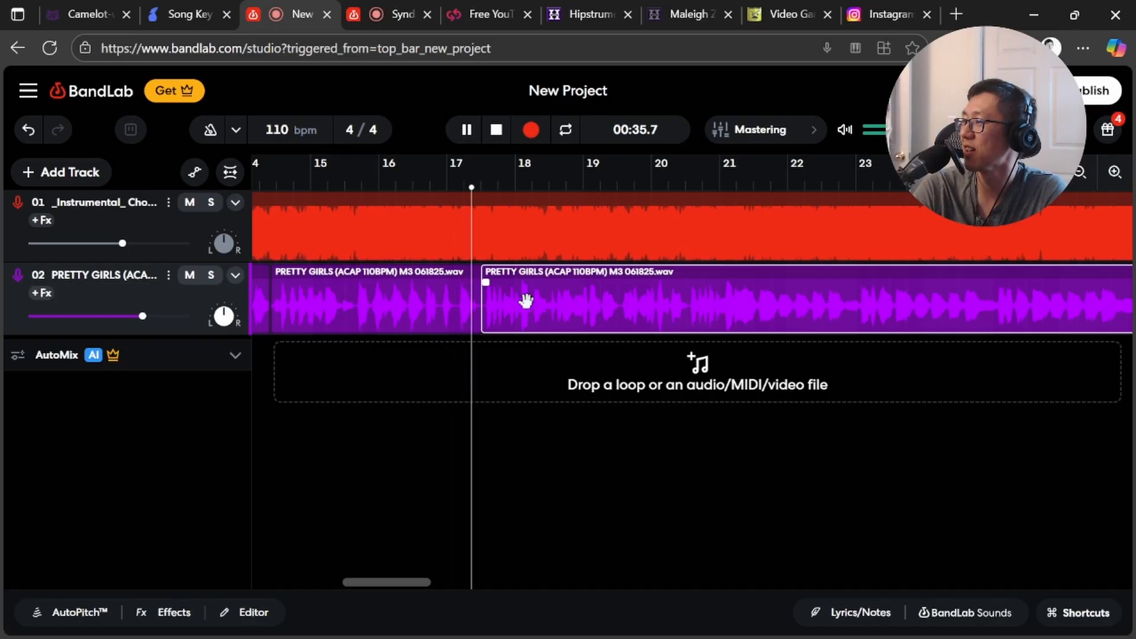
pyautogui.press('space')
pyautogui.moveTo(526, 301); pyautogui.dragTo(551, 306)
pyautogui.press('space')
pyautogui.press('space')
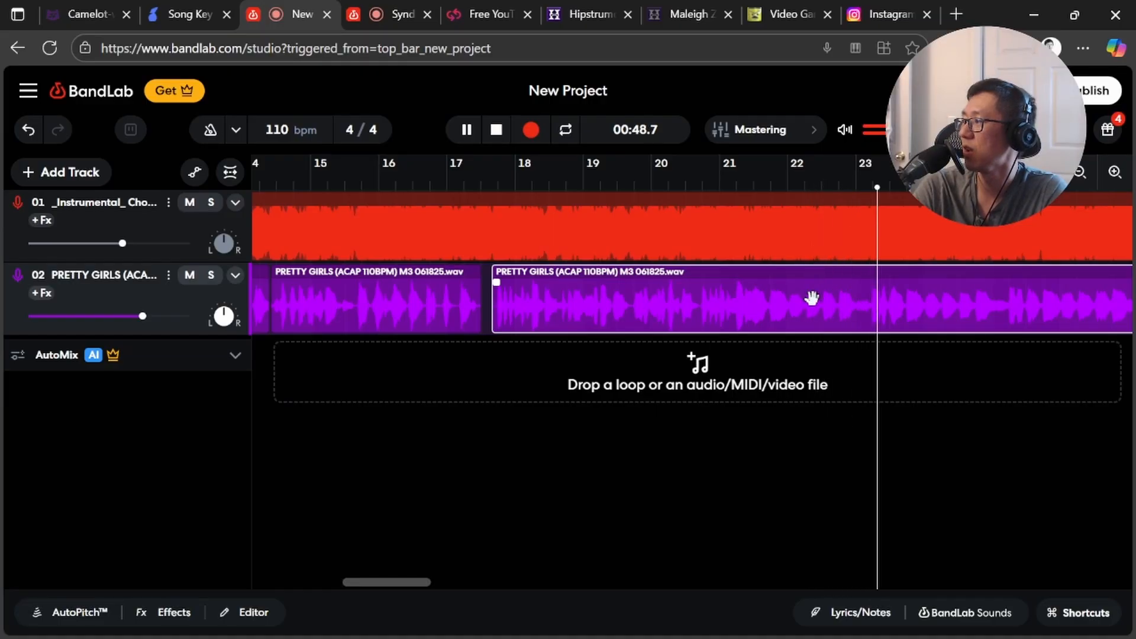
pyautogui.press('space')
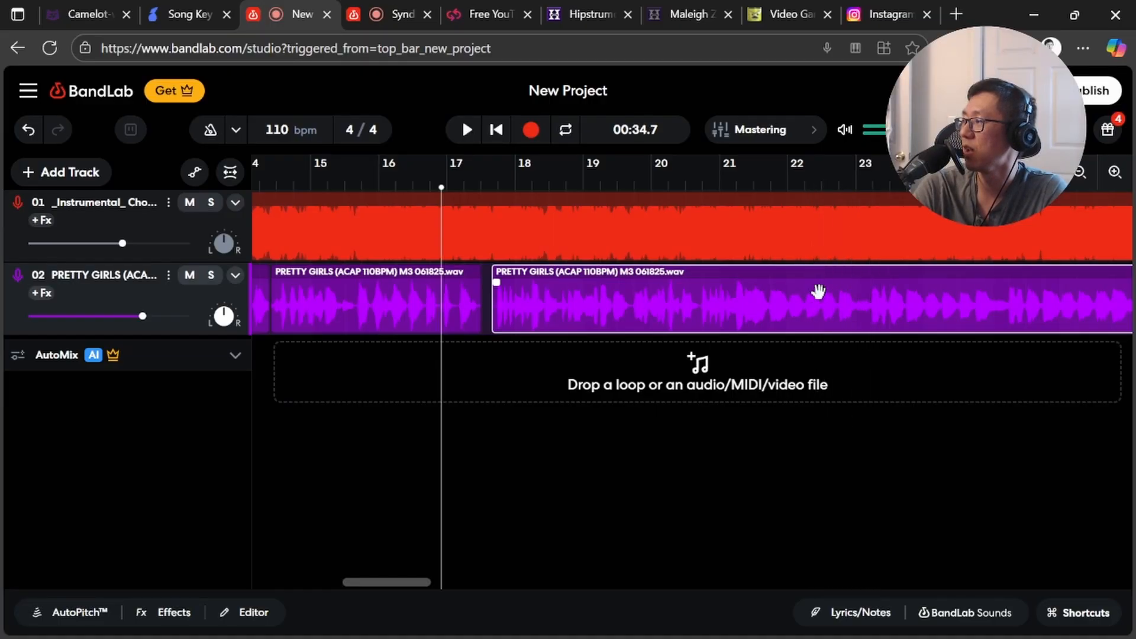
# Step: Turn on the metronome and play the mashup from the beginning to check the timing of the acapella pieces
pyautogui.moveTo(409, 578); pyautogui.dragTo(301, 592)
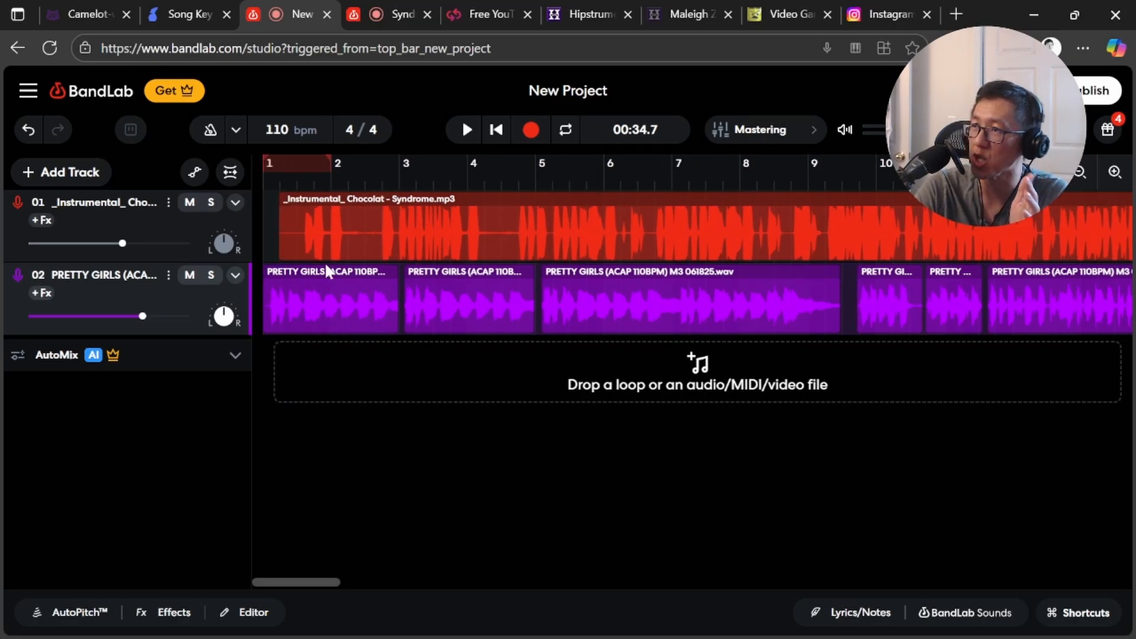
pyautogui.click(263, 179)
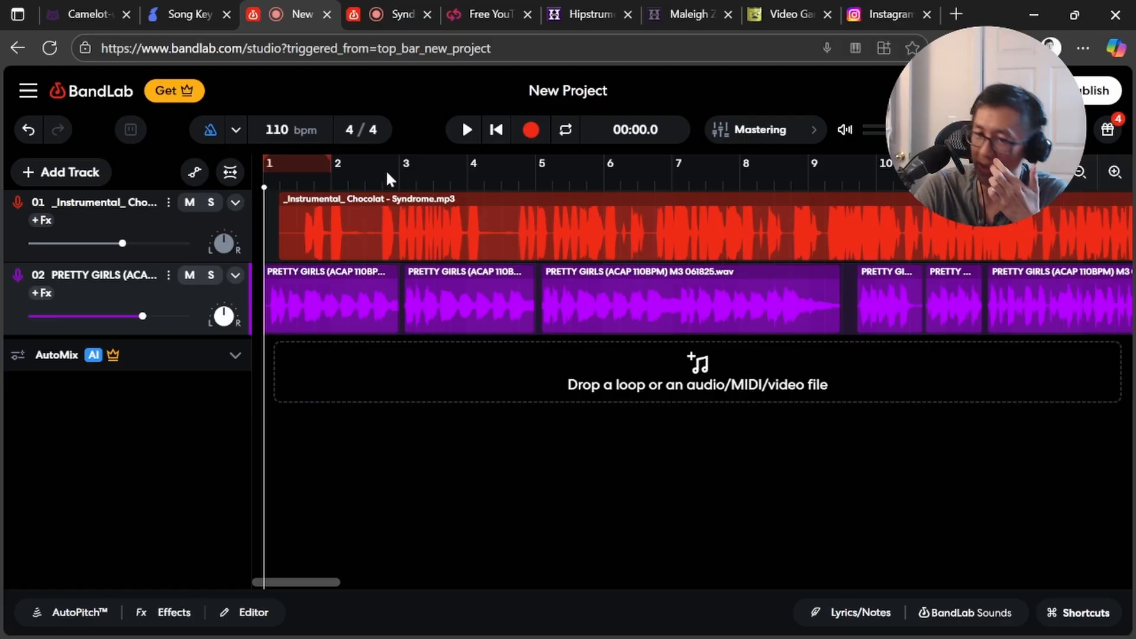
pyautogui.click(461, 130)
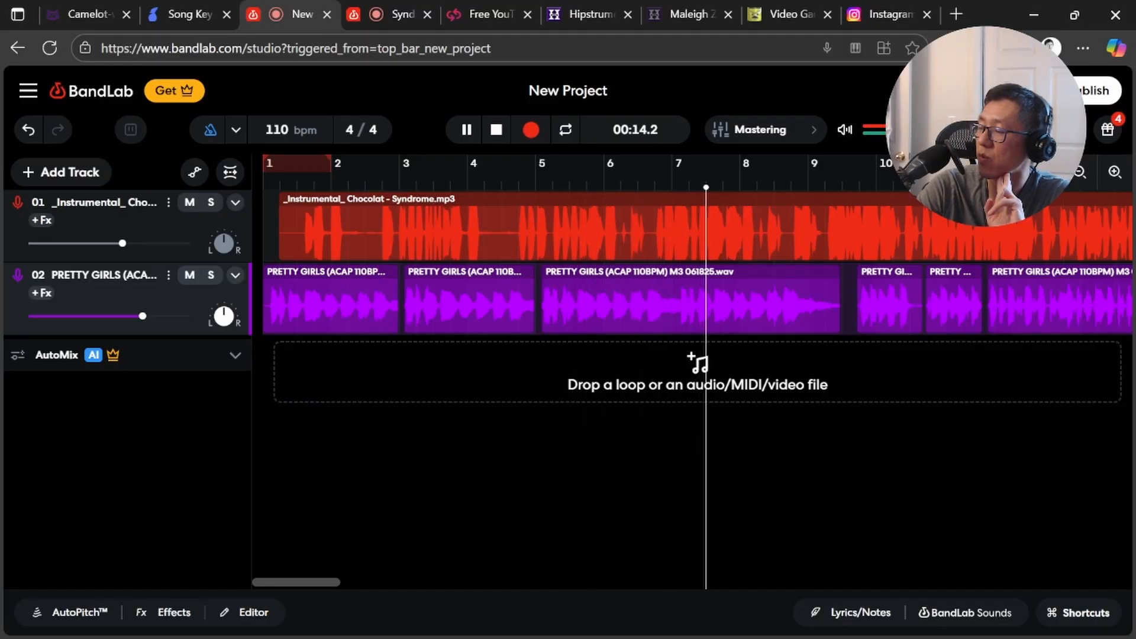
pyautogui.moveTo(320, 581); pyautogui.dragTo(428, 570)
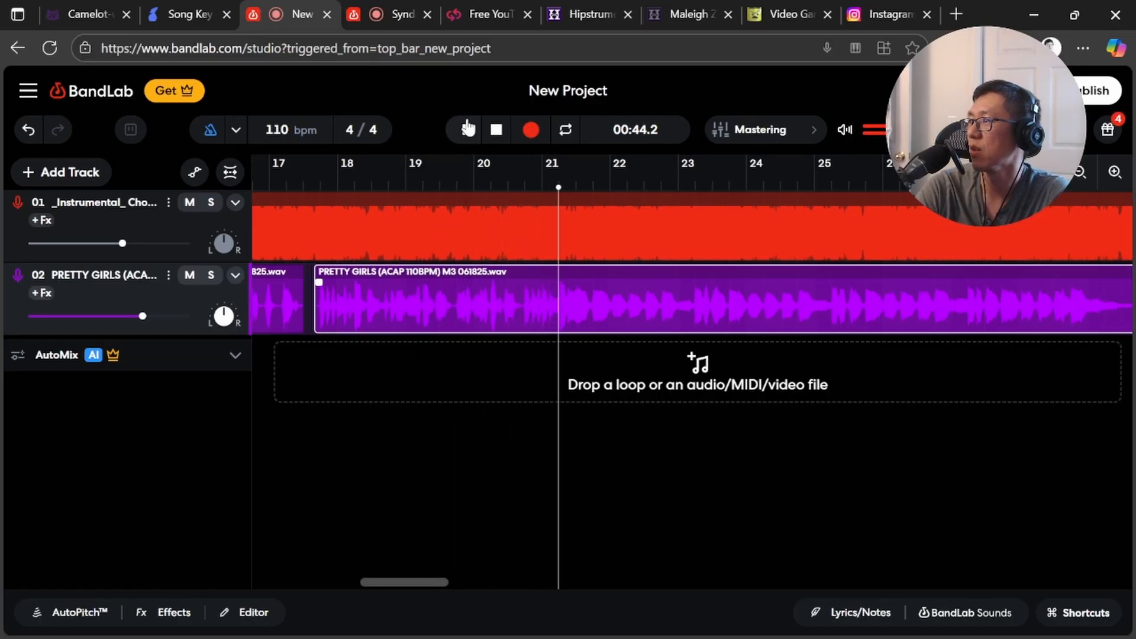